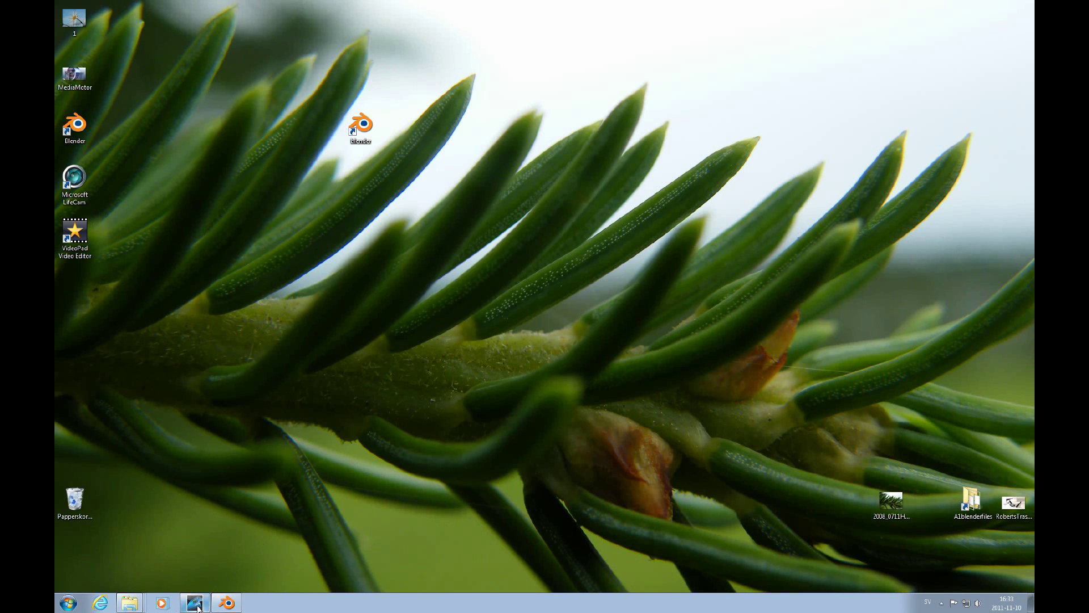
Restore the Blender window showing the finished white SUV render of 13_Done.blend
{"action": "left_click", "coordinate": [226, 603]}
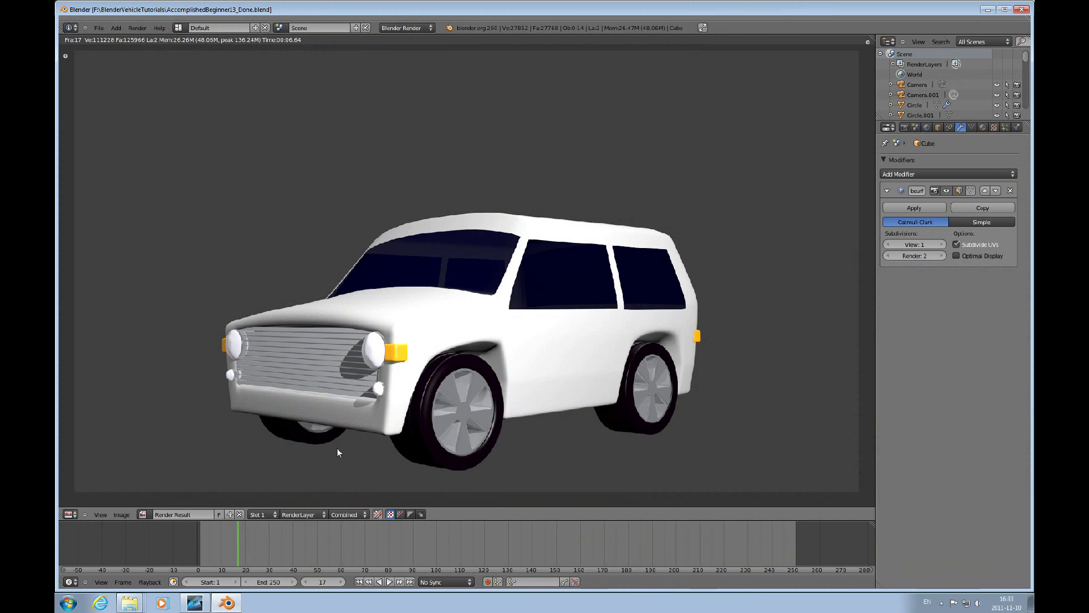
Leave the render and zoom in on the car's grille in the front orthographic view
{"action": "key", "text": "Escape"}
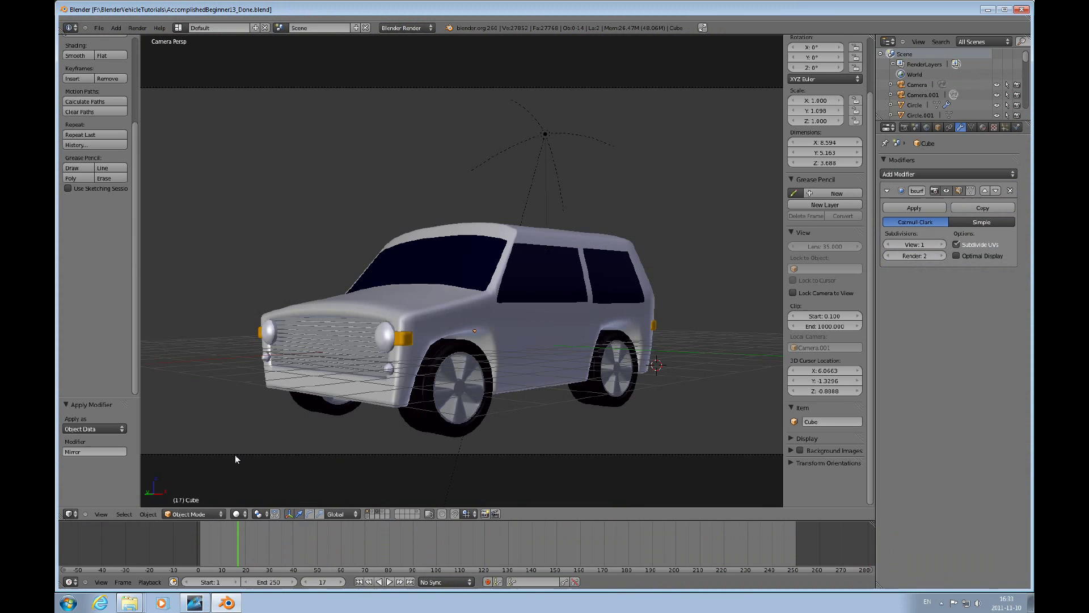
{"action": "key", "text": "ctrl+KP_3"}
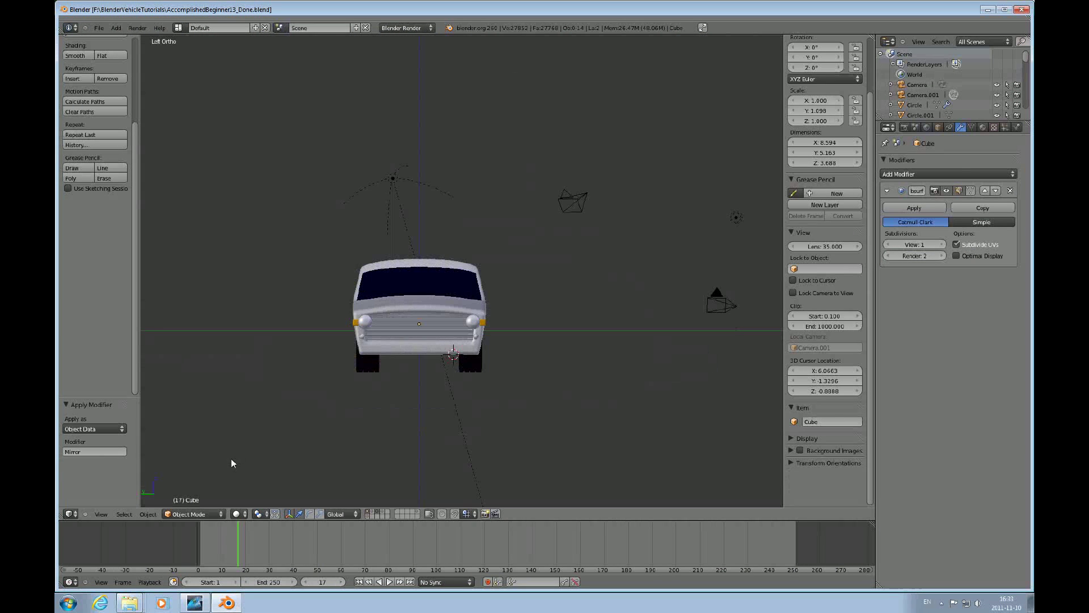
{"action": "scroll", "coordinate": [230, 459], "scroll_direction": "up", "scroll_amount": 5}
{"action": "scroll", "coordinate": [291, 341], "scroll_direction": "right", "scroll_amount": 1, "text": "ctrl"}
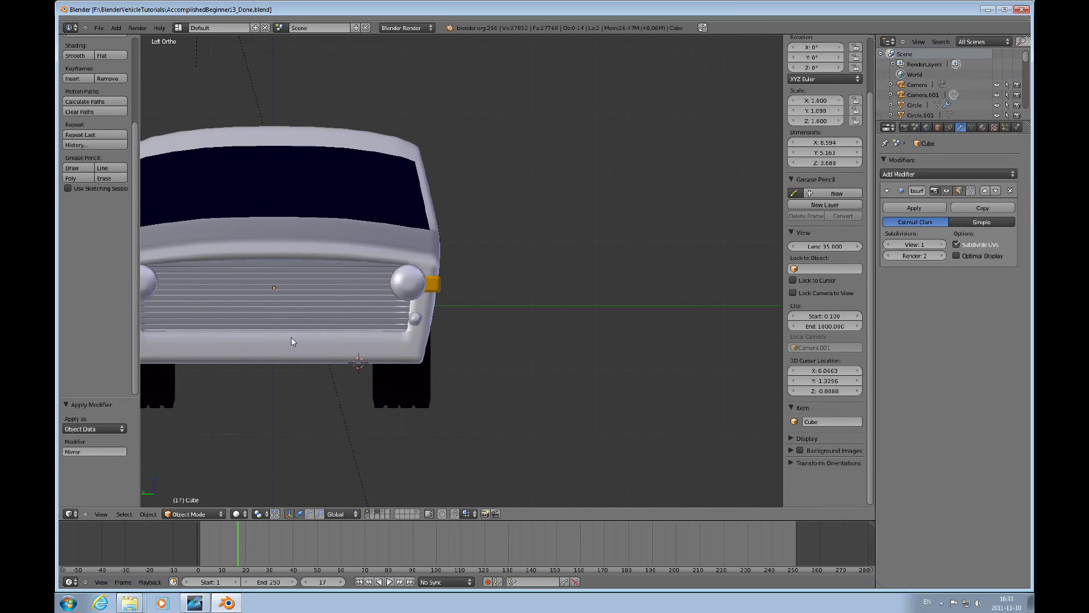
{"action": "scroll", "coordinate": [359, 317], "scroll_direction": "left", "scroll_amount": 2, "text": "ctrl"}
{"action": "scroll", "coordinate": [390, 306], "scroll_direction": "down", "scroll_amount": 1, "text": "shift"}
{"action": "scroll", "coordinate": [389, 302], "scroll_direction": "up", "scroll_amount": 4}
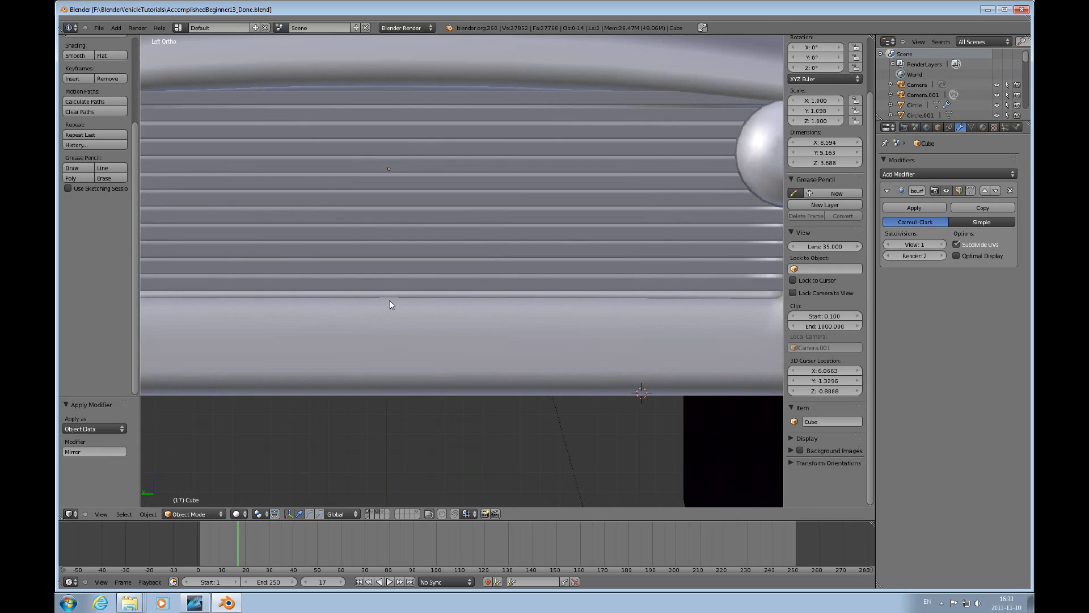
{"action": "scroll", "coordinate": [420, 270], "scroll_direction": "down", "scroll_amount": 3}
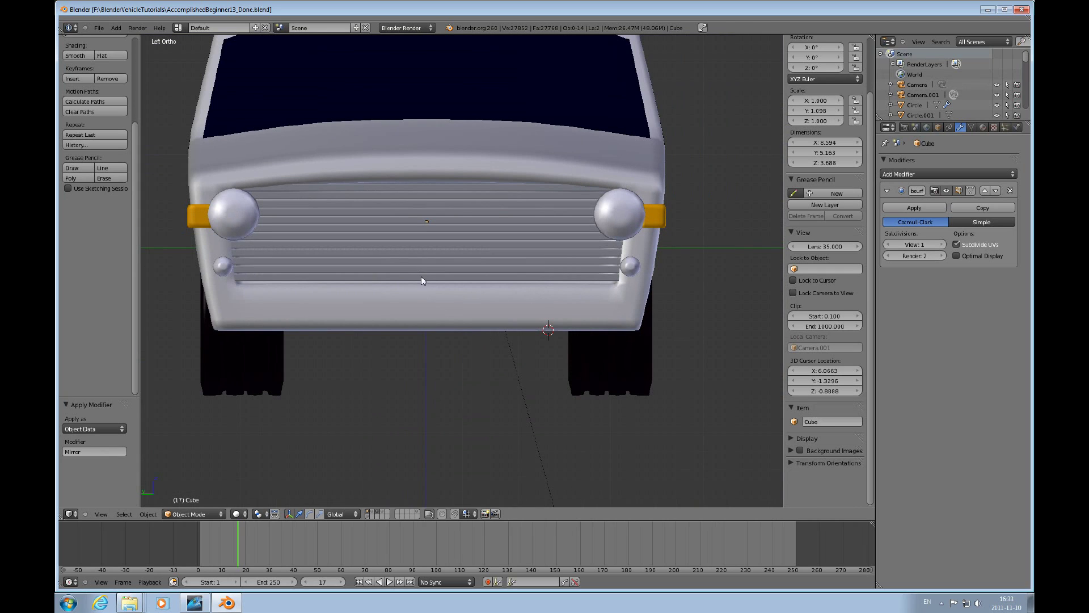
Duplicate the grille slats and pull the copy 0.661 units out in front of the car
{"action": "right_click", "coordinate": [421, 278]}
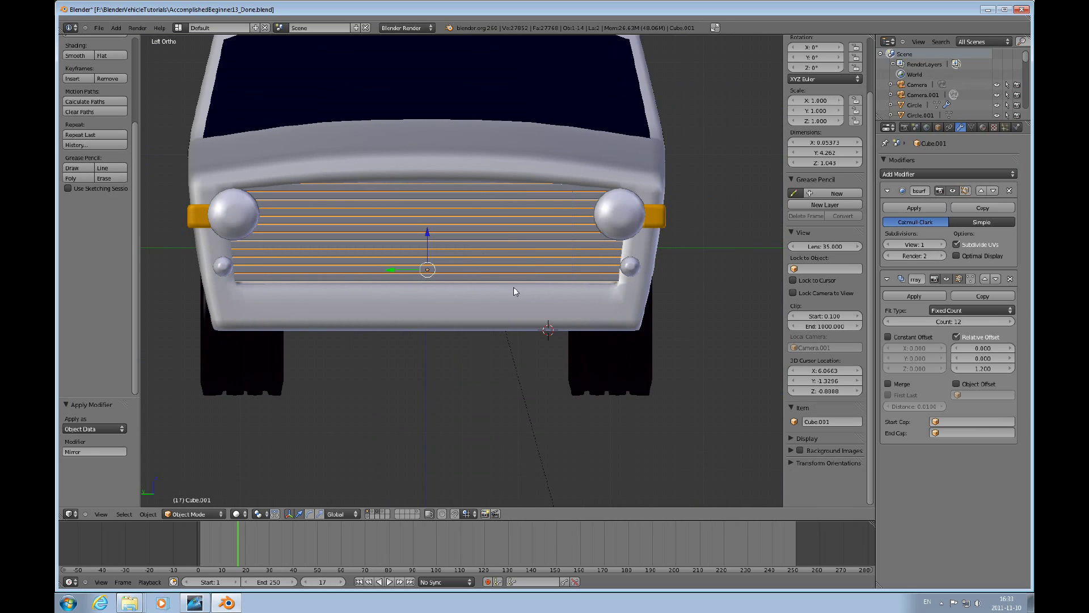
{"action": "middle_click_drag", "start_coordinate": [512, 287], "coordinate": [479, 270]}
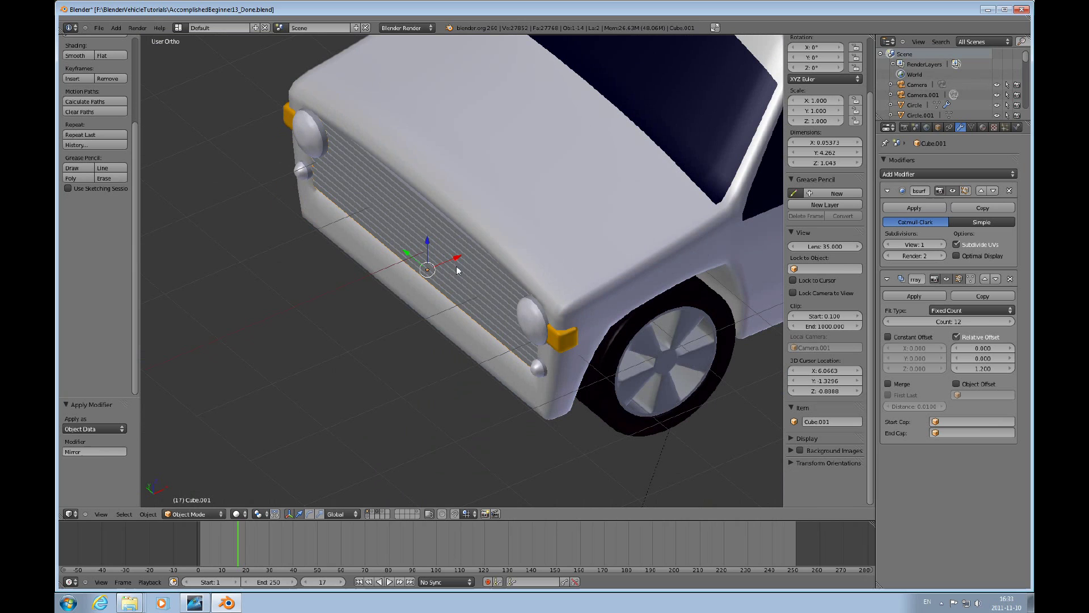
{"action": "left_click_drag", "start_coordinate": [457, 260], "coordinate": [401, 284]}
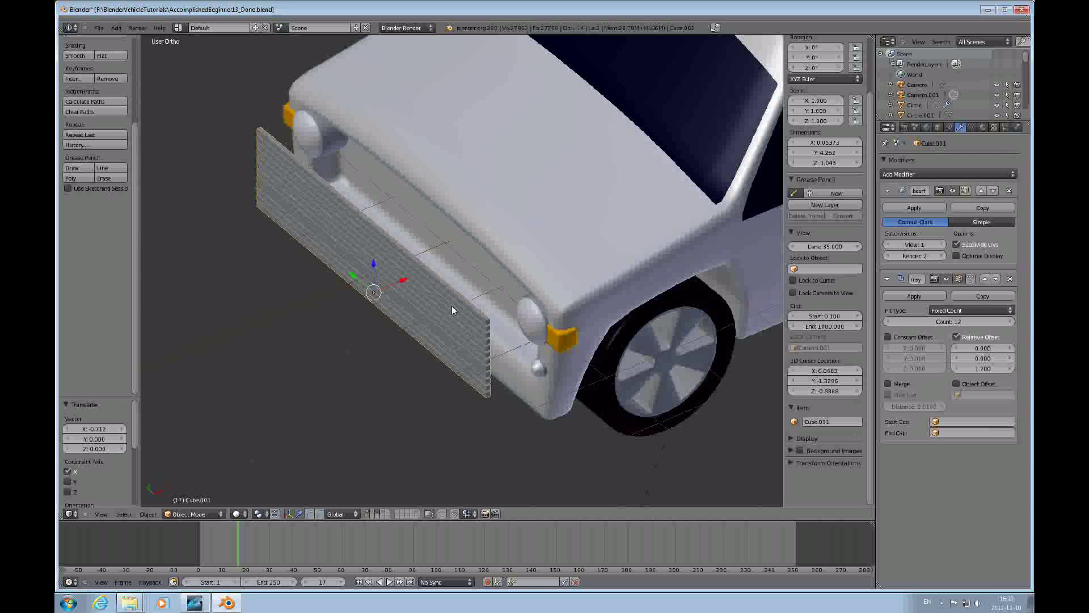
{"action": "key", "text": "ctrl+z"}
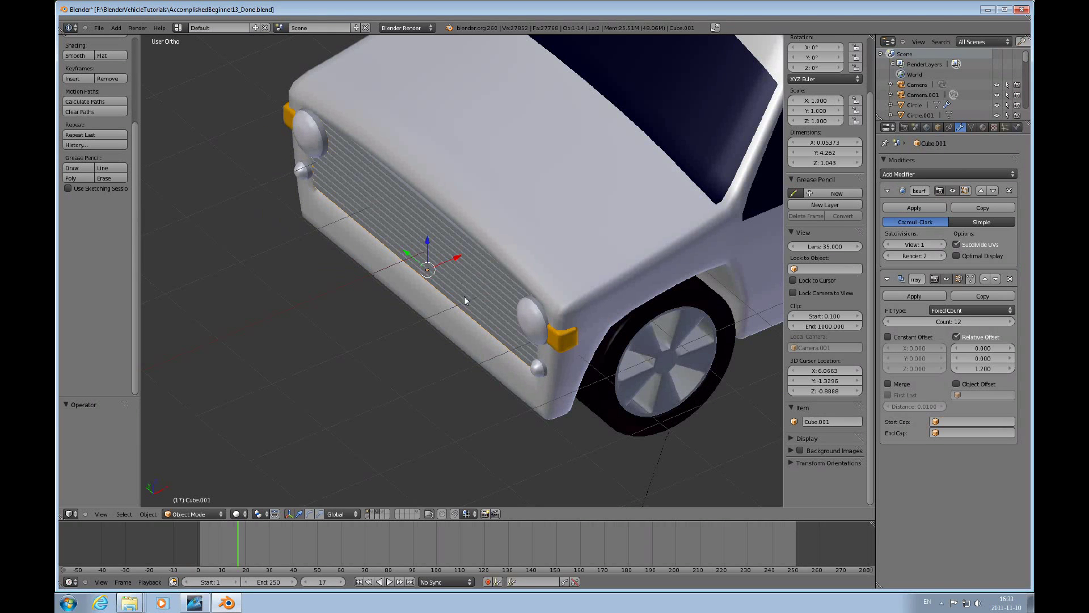
{"action": "key", "text": "shift+d"}
{"action": "right_click", "coordinate": [464, 296]}
{"action": "left_click_drag", "start_coordinate": [460, 264], "coordinate": [412, 288]}
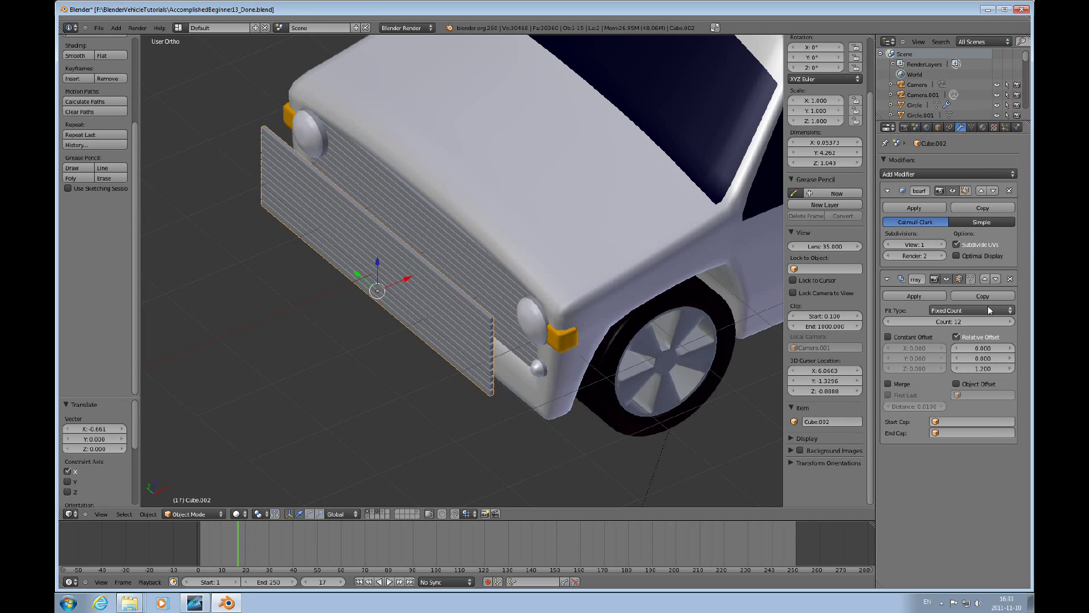
{"action": "left_click", "coordinate": [956, 322]}
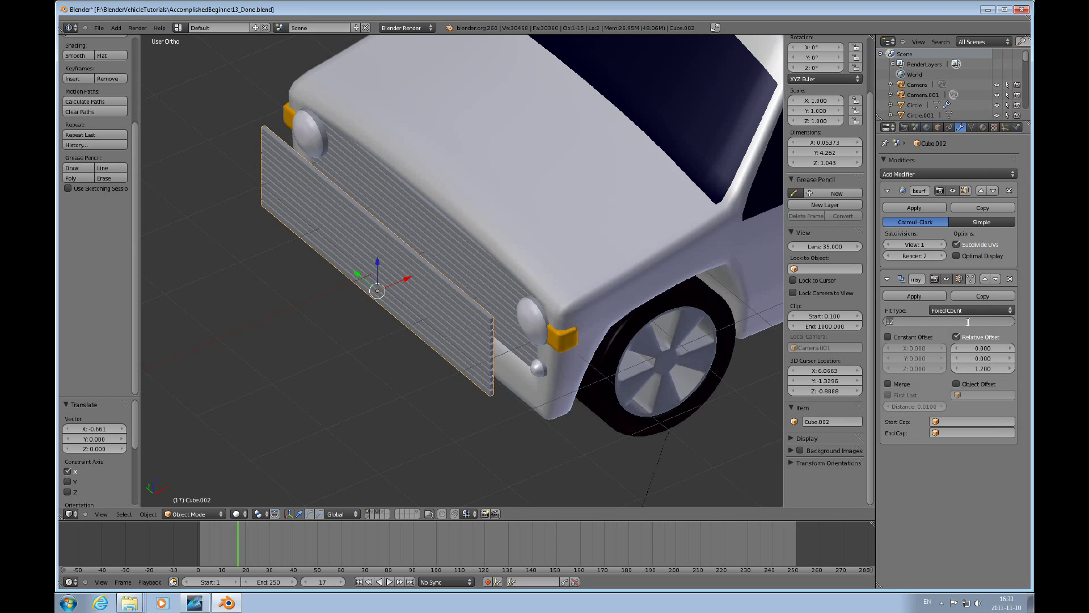
Set the copy's Array Count to 2, Relative Offset Z to 0.900, then Count to 4
{"action": "type", "text": "2"}
{"action": "key", "text": "Return"}
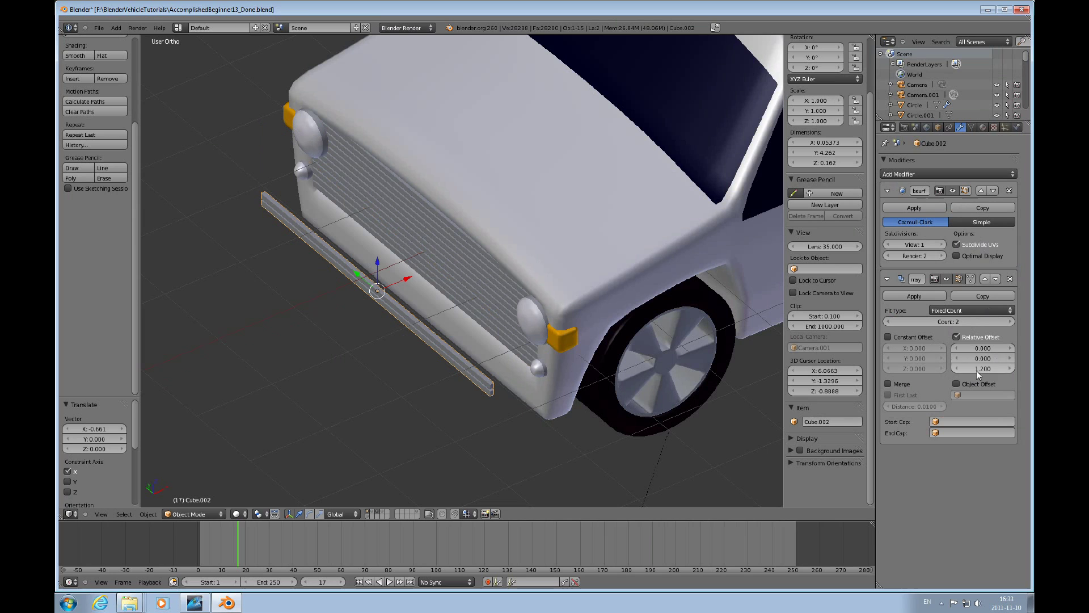
{"action": "left_click_drag", "start_coordinate": [968, 370], "coordinate": [964, 369]}
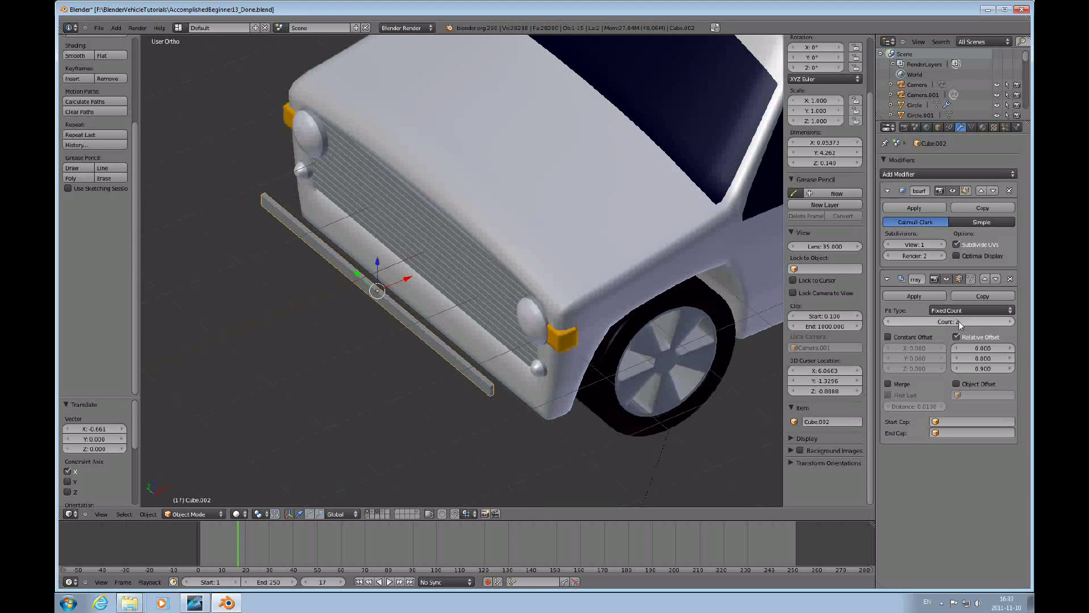
{"action": "left_click", "coordinate": [1009, 322]}
{"action": "left_click", "coordinate": [1010, 322]}
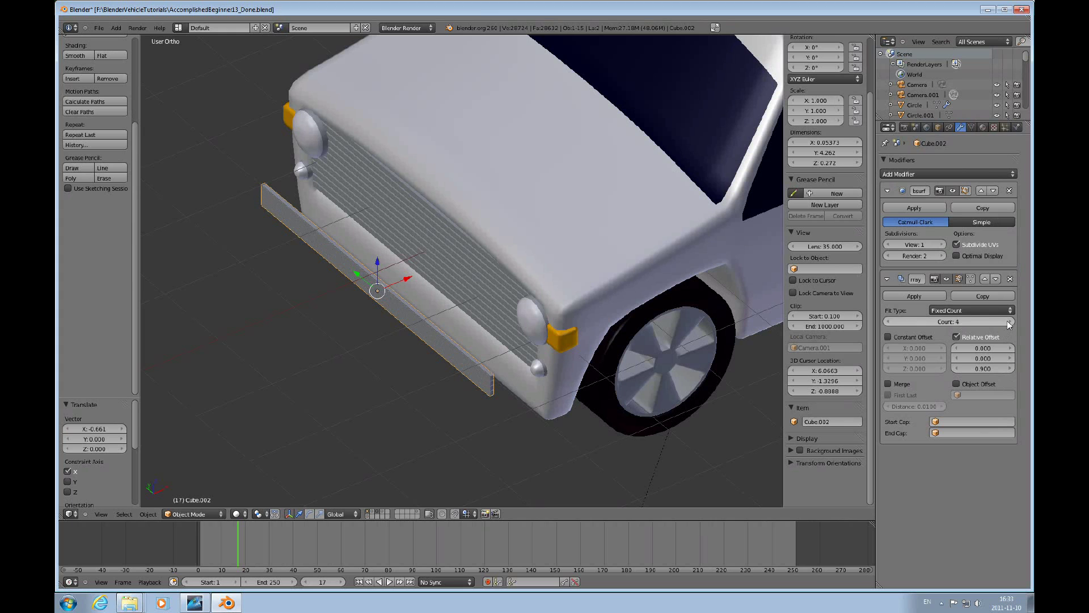
{"action": "middle_click_drag", "start_coordinate": [508, 384], "coordinate": [526, 335]}
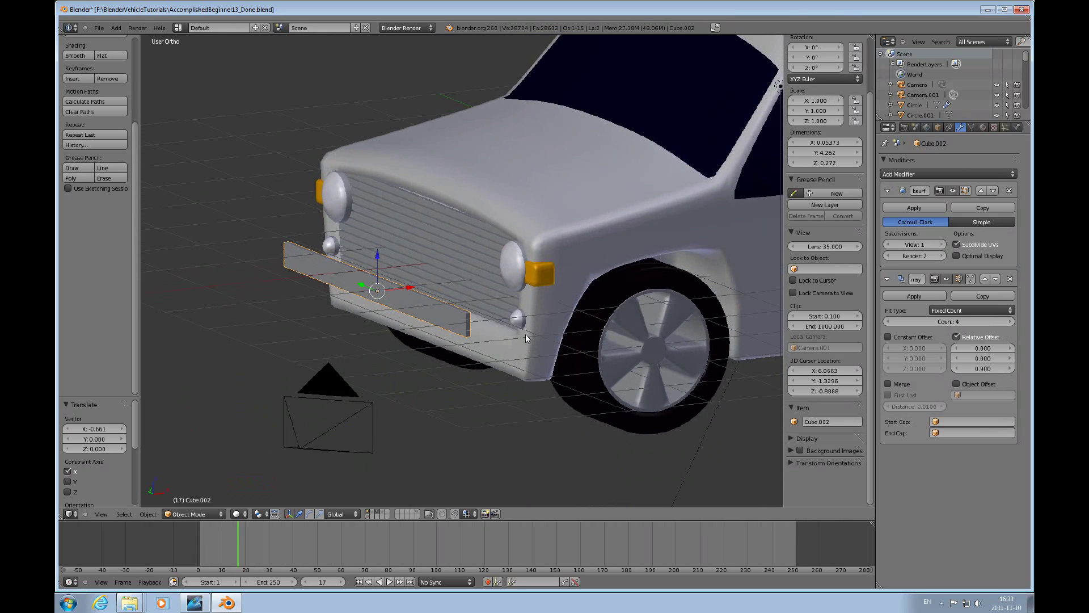
{"action": "scroll", "coordinate": [500, 325], "scroll_direction": "up", "scroll_amount": 3}
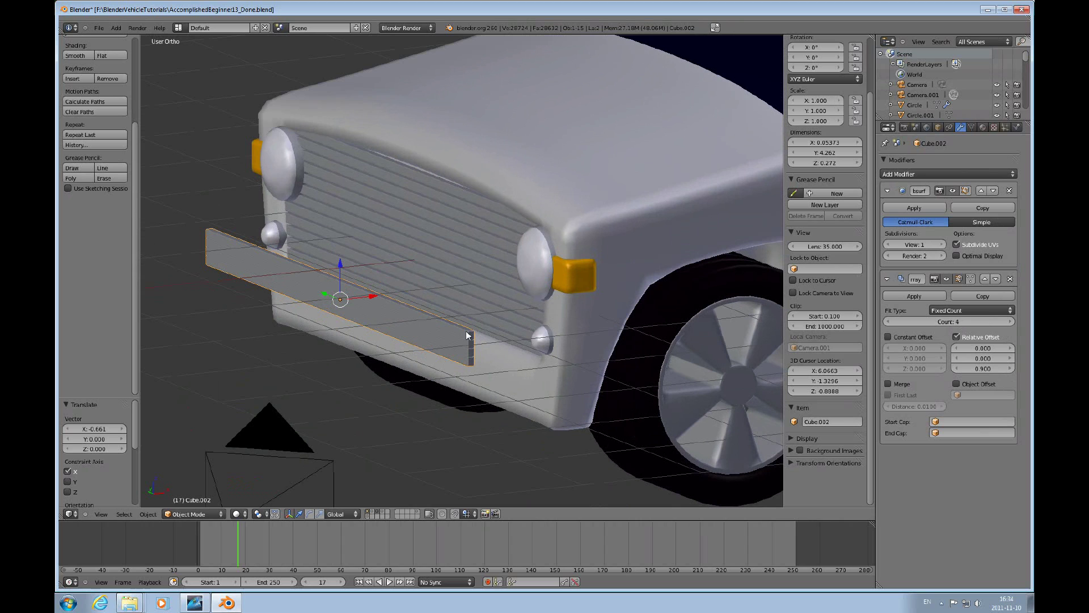
Thicken the bumper bar by scaling it to 2.982 along X
{"action": "key", "text": "s"}
{"action": "key", "text": "x"}
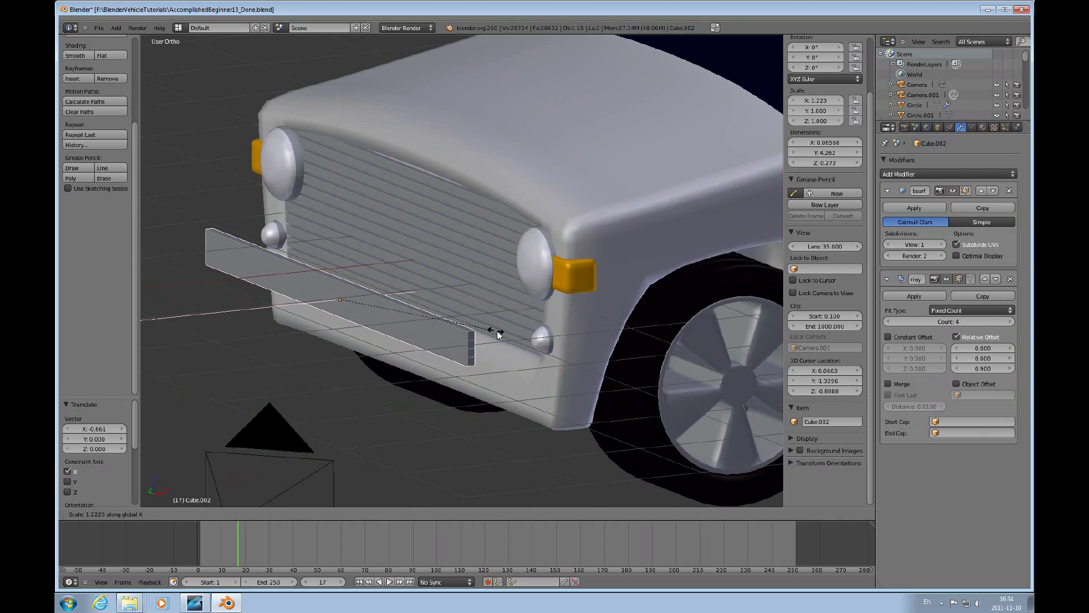
{"action": "left_click", "coordinate": [696, 328]}
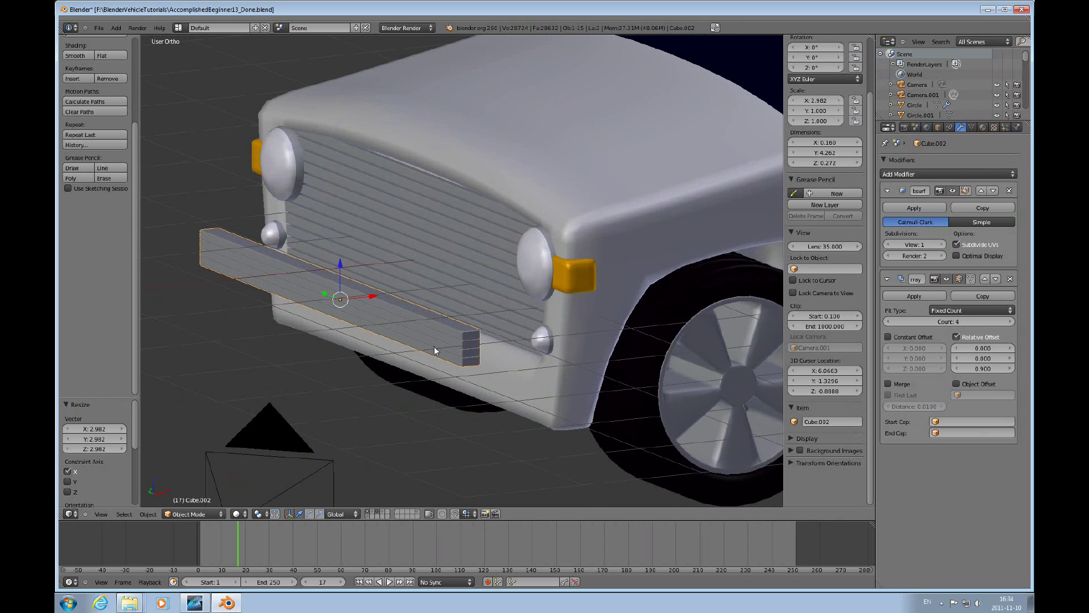
{"action": "middle_click_drag", "start_coordinate": [434, 350], "coordinate": [465, 351]}
{"action": "scroll", "coordinate": [518, 358], "scroll_direction": "up", "scroll_amount": 3}
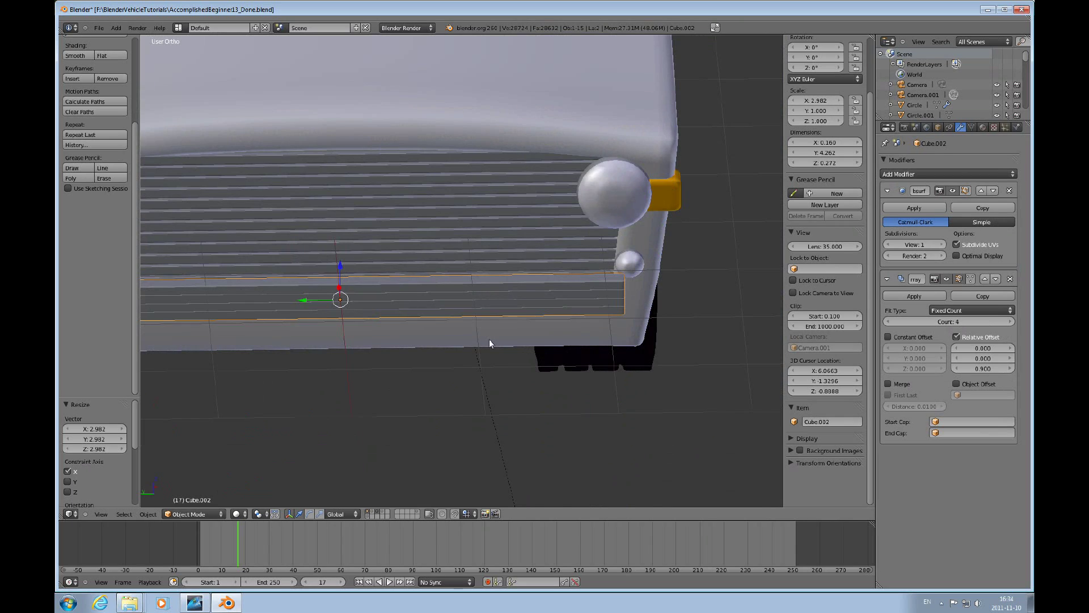
{"action": "key", "text": "ctrl+KP_3"}
{"action": "scroll", "coordinate": [496, 207], "scroll_direction": "down", "scroll_amount": 1, "text": "shift"}
{"action": "scroll", "coordinate": [494, 209], "scroll_direction": "up", "scroll_amount": 3, "text": "shift"}
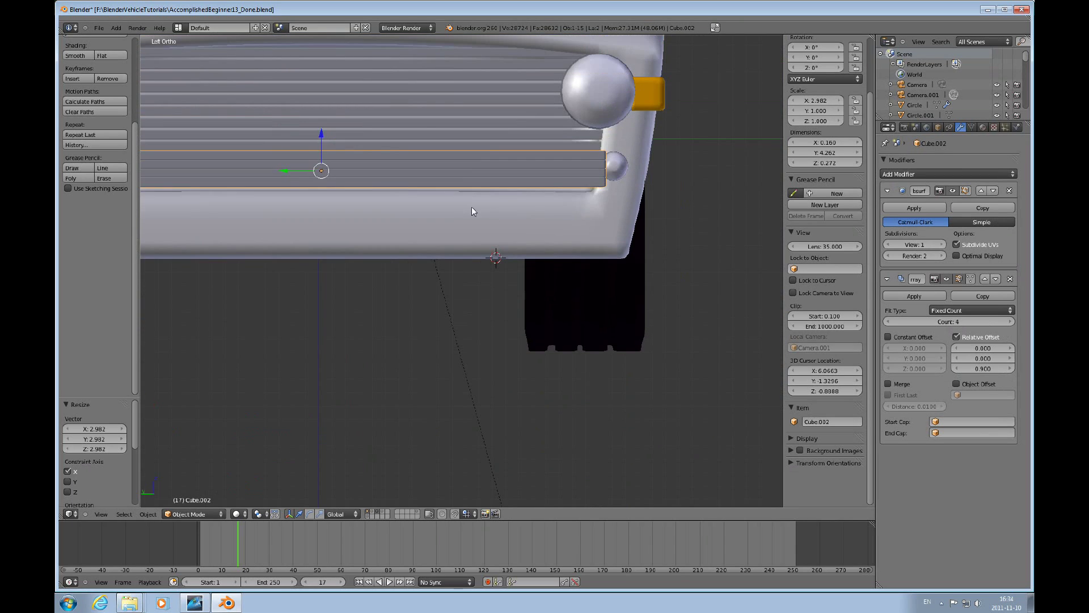
{"action": "scroll", "coordinate": [448, 210], "scroll_direction": "down", "scroll_amount": 2, "text": "ctrl"}
{"action": "scroll", "coordinate": [450, 206], "scroll_direction": "up", "scroll_amount": 6, "text": "ctrl"}
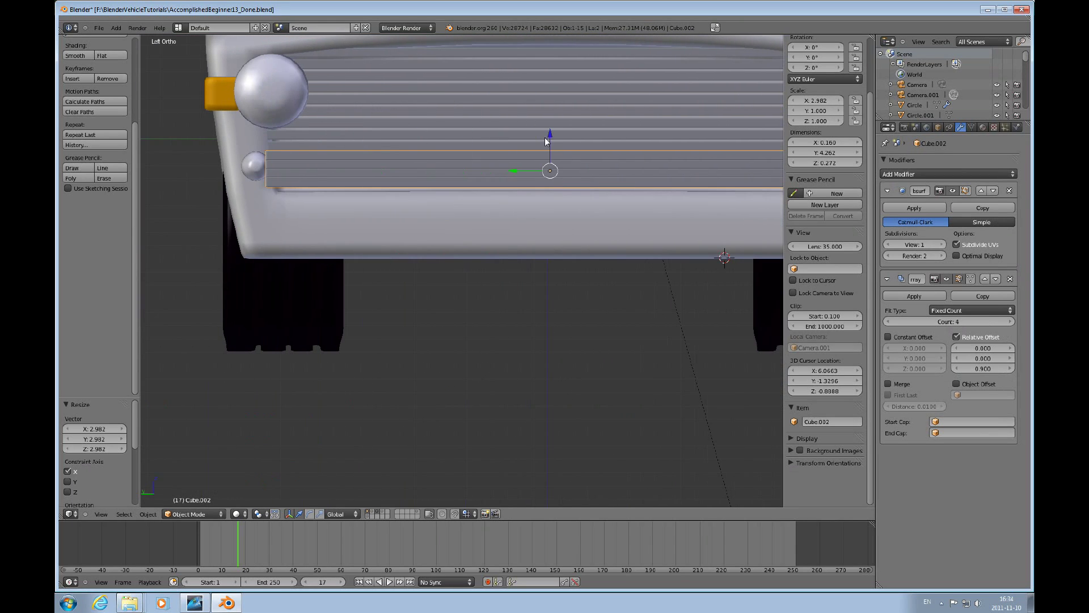
Lower the bumper bar and stretch it longer along Y
{"action": "left_click_drag", "start_coordinate": [547, 139], "coordinate": [553, 184]}
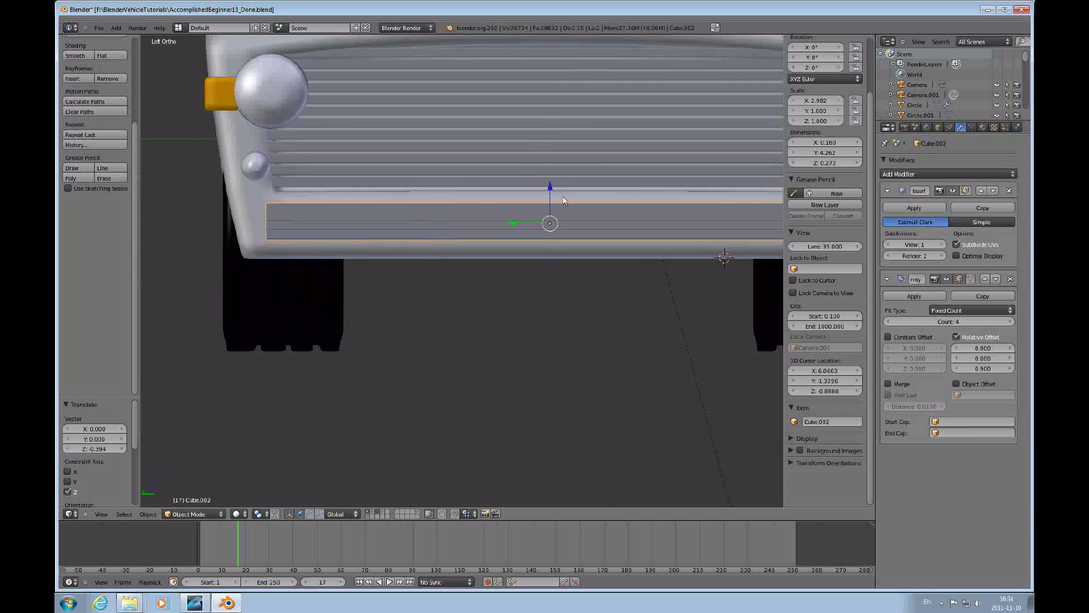
{"action": "middle_click_drag", "start_coordinate": [563, 200], "coordinate": [502, 239]}
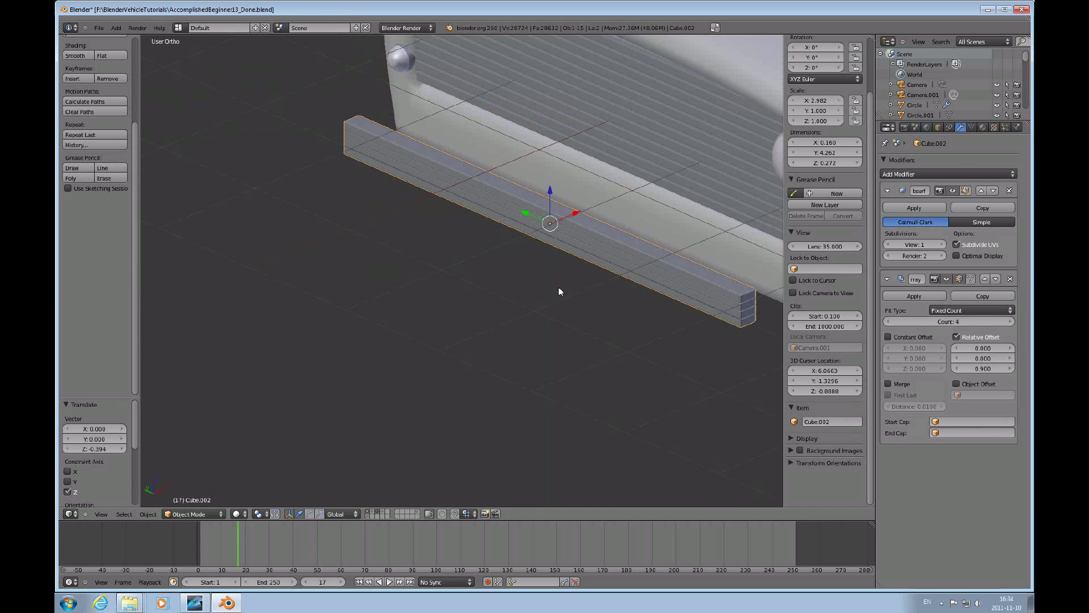
{"action": "key", "text": "s"}
{"action": "key", "text": "y"}
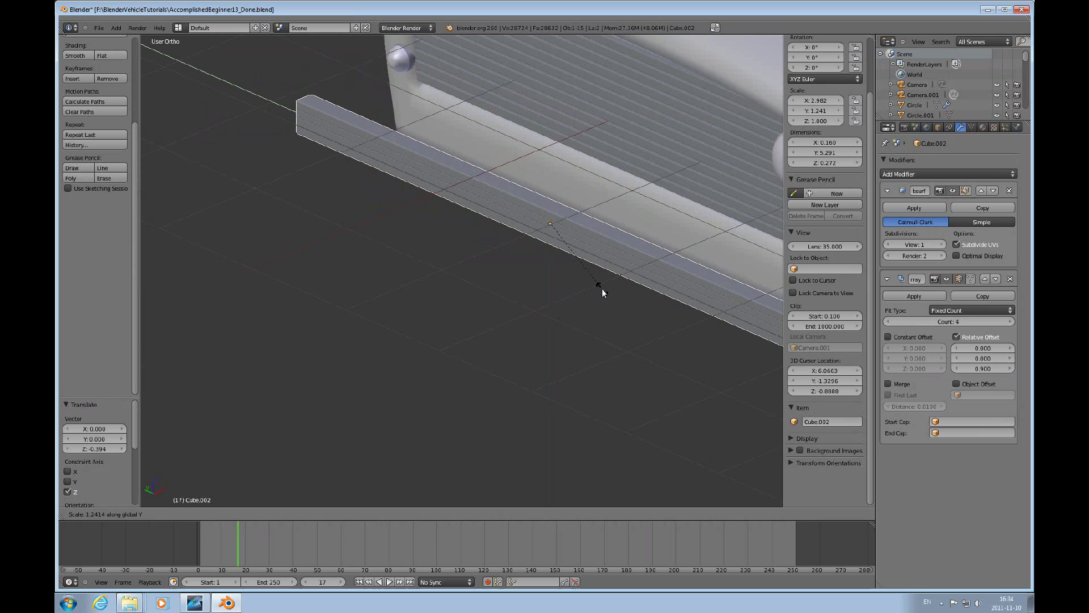
{"action": "left_click", "coordinate": [582, 315]}
Shift the bar 0.611 along X against the body and scale it 0.905 on Y to 4.791 wide
{"action": "middle_click_drag", "start_coordinate": [570, 314], "coordinate": [540, 270]}
{"action": "left_click_drag", "start_coordinate": [581, 223], "coordinate": [659, 228]}
{"action": "middle_click_drag", "start_coordinate": [660, 265], "coordinate": [746, 232]}
{"action": "key", "text": "ctrl+KP_3"}
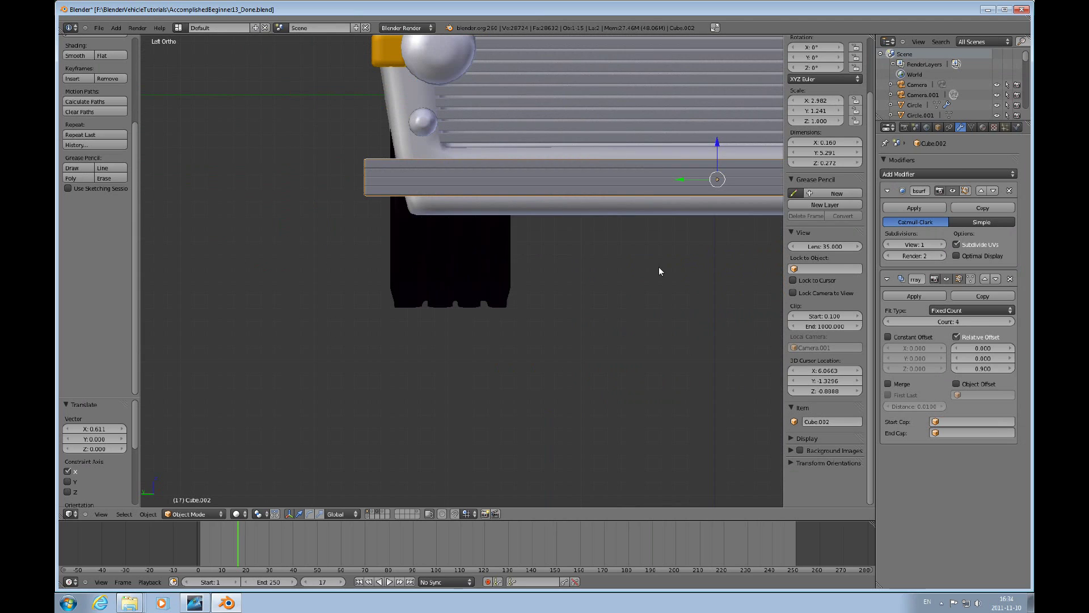
{"action": "scroll", "coordinate": [640, 260], "scroll_direction": "up", "scroll_amount": 2}
{"action": "scroll", "coordinate": [640, 260], "scroll_direction": "down", "scroll_amount": 8, "text": "ctrl"}
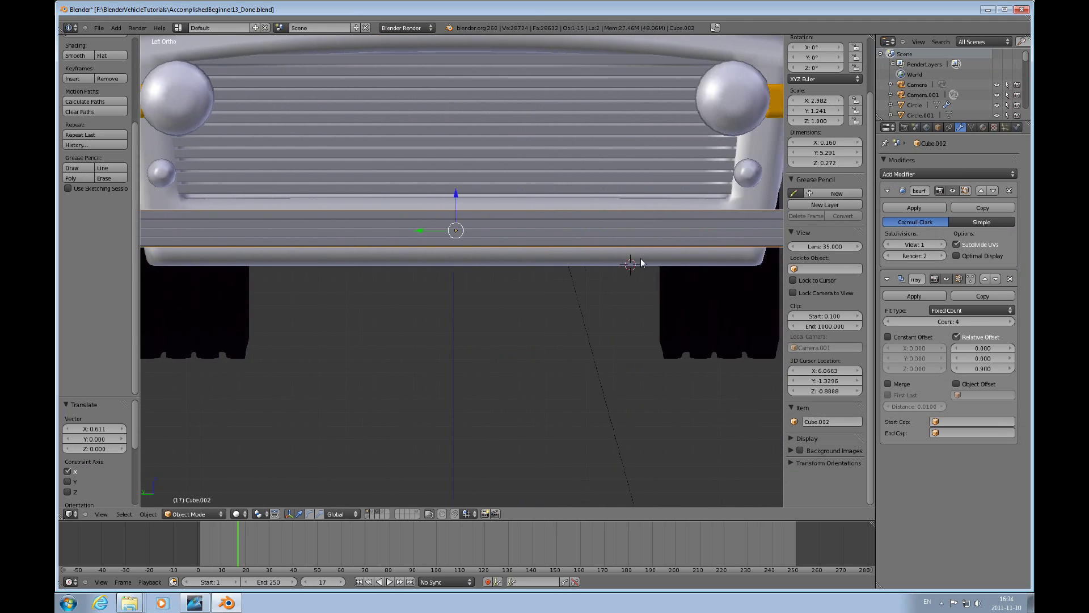
{"action": "key", "text": "s"}
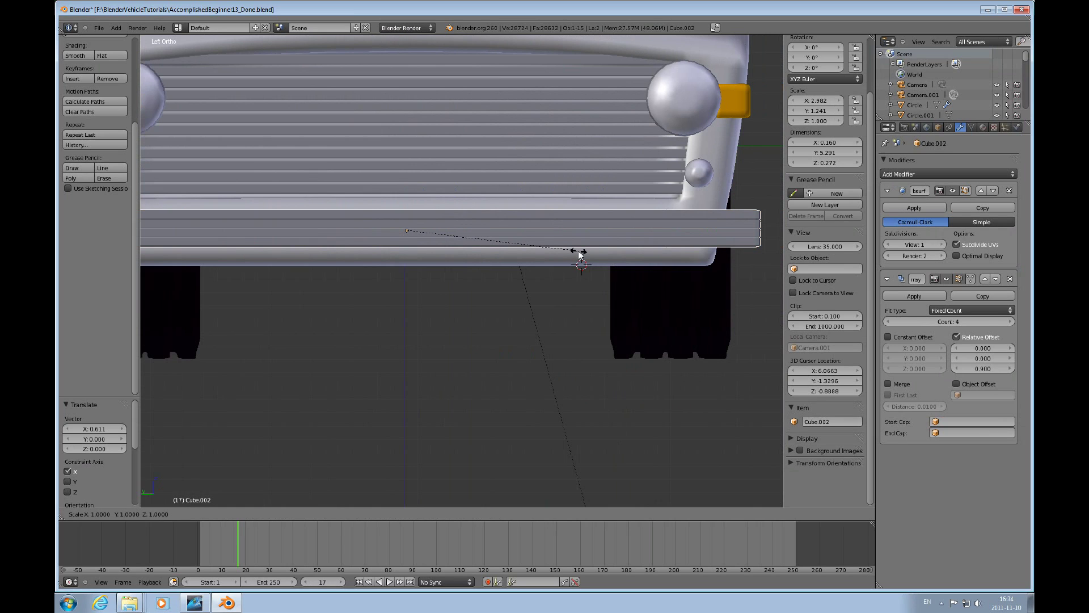
{"action": "key", "text": "y"}
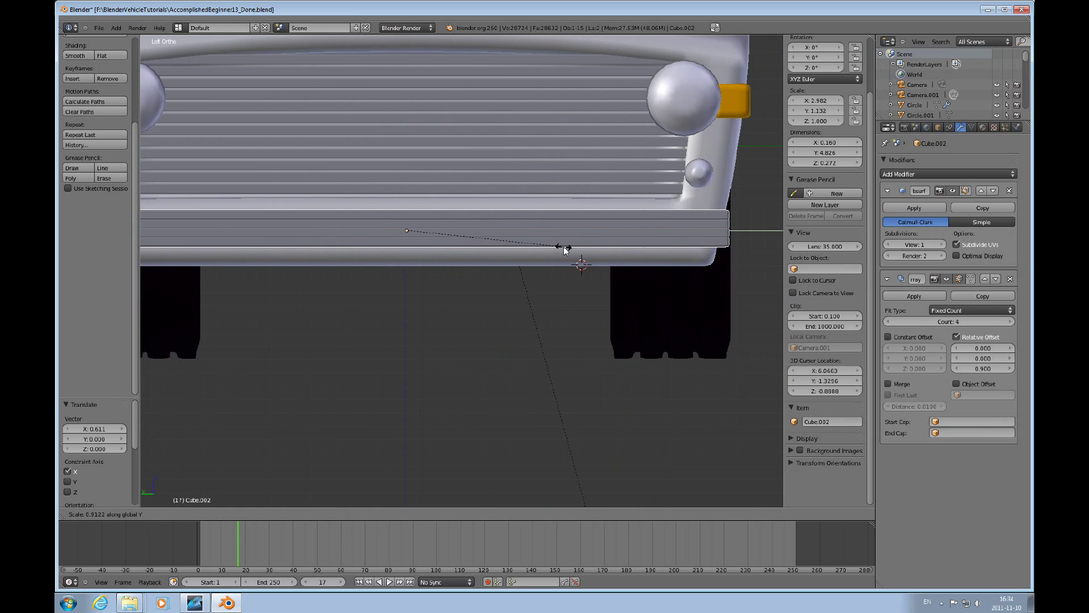
{"action": "left_click", "coordinate": [562, 246]}
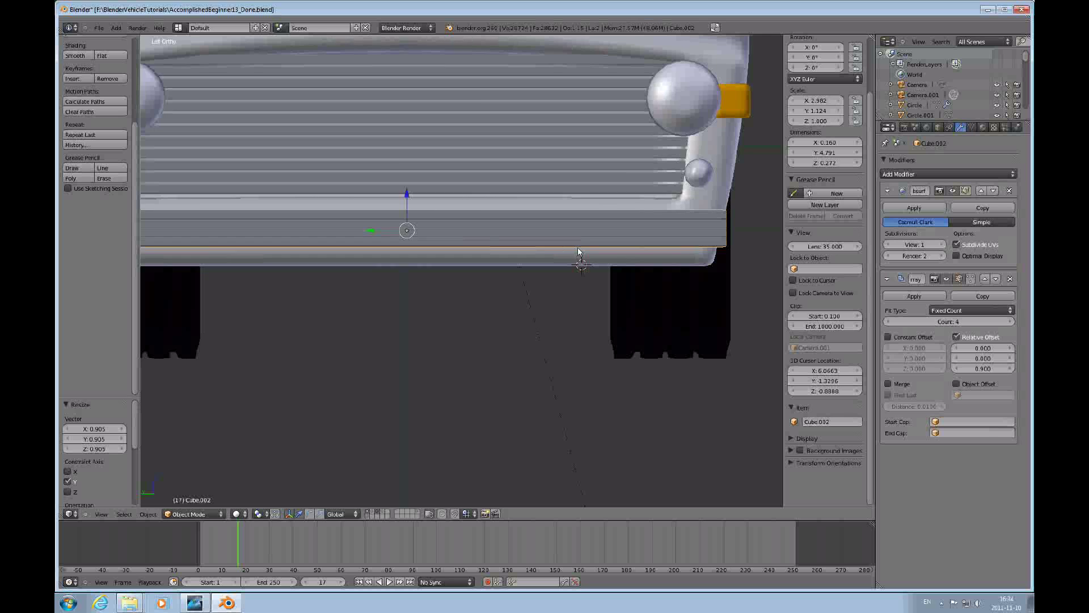
{"action": "middle_click_drag", "start_coordinate": [579, 253], "coordinate": [517, 270]}
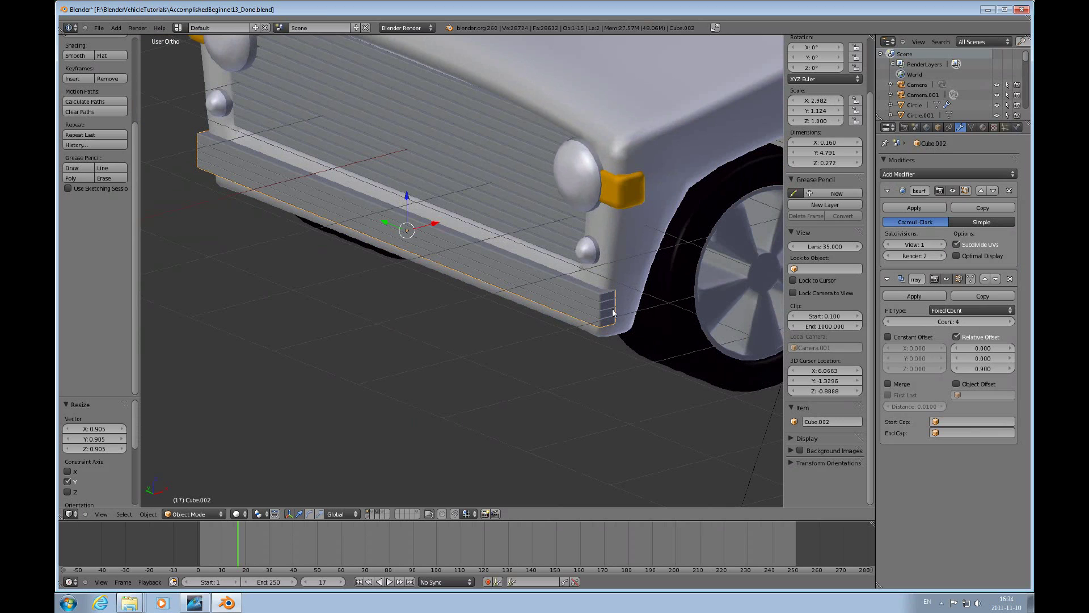
{"action": "middle_click_drag", "start_coordinate": [590, 293], "coordinate": [508, 265]}
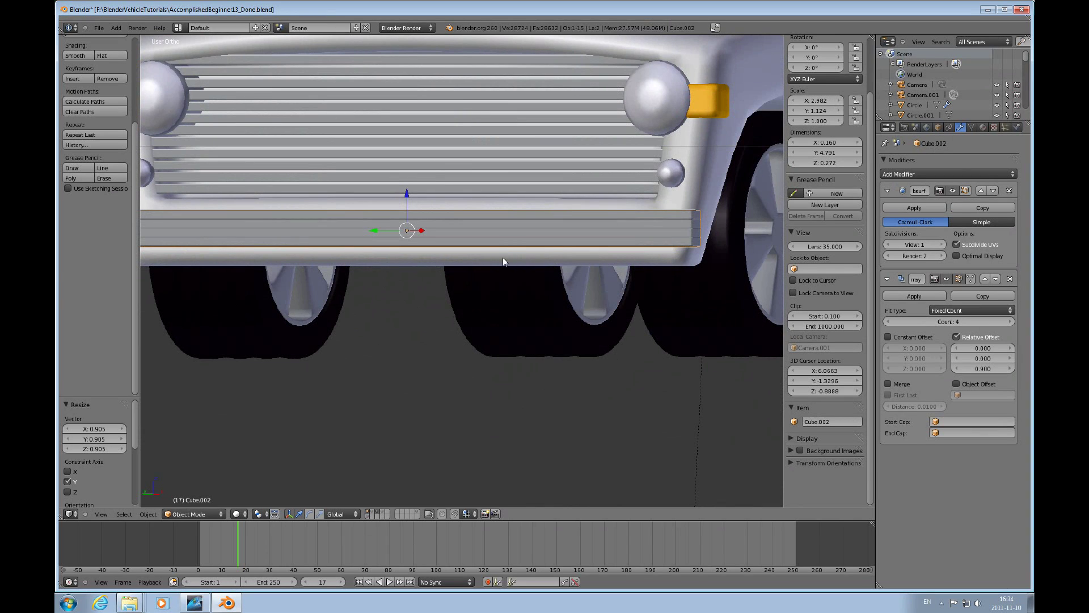
In Edit Mode, scale the bumper mesh on Z and drop its bottom edge, raising its height from 0.272 to 0.359
{"action": "key", "text": "Tab"}
{"action": "scroll", "coordinate": [498, 259], "scroll_direction": "down", "scroll_amount": 2}
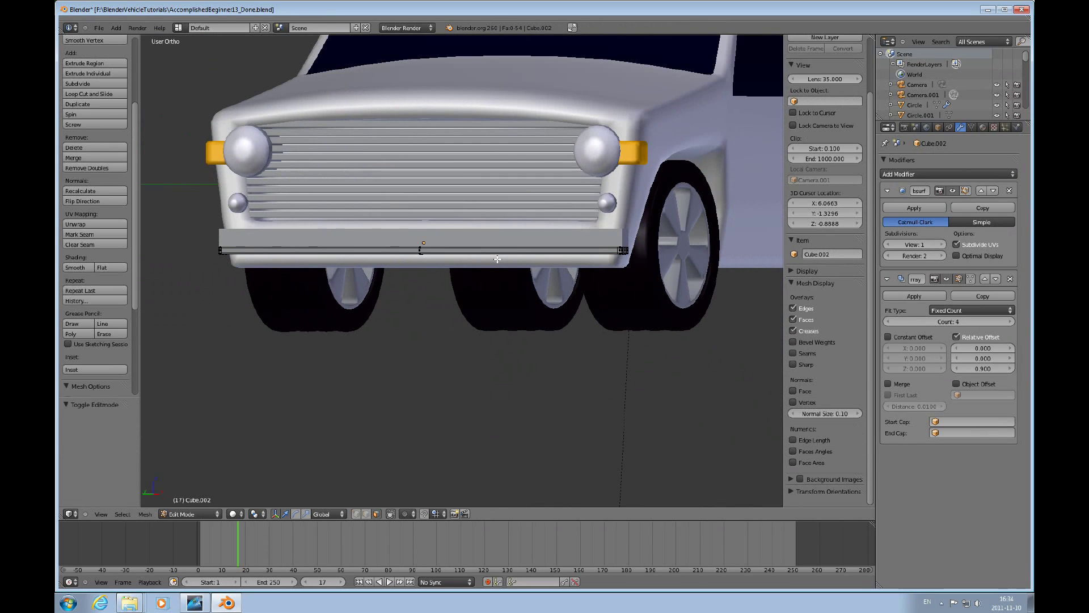
{"action": "key", "text": "a"}
{"action": "key", "text": "a"}
{"action": "key", "text": "a"}
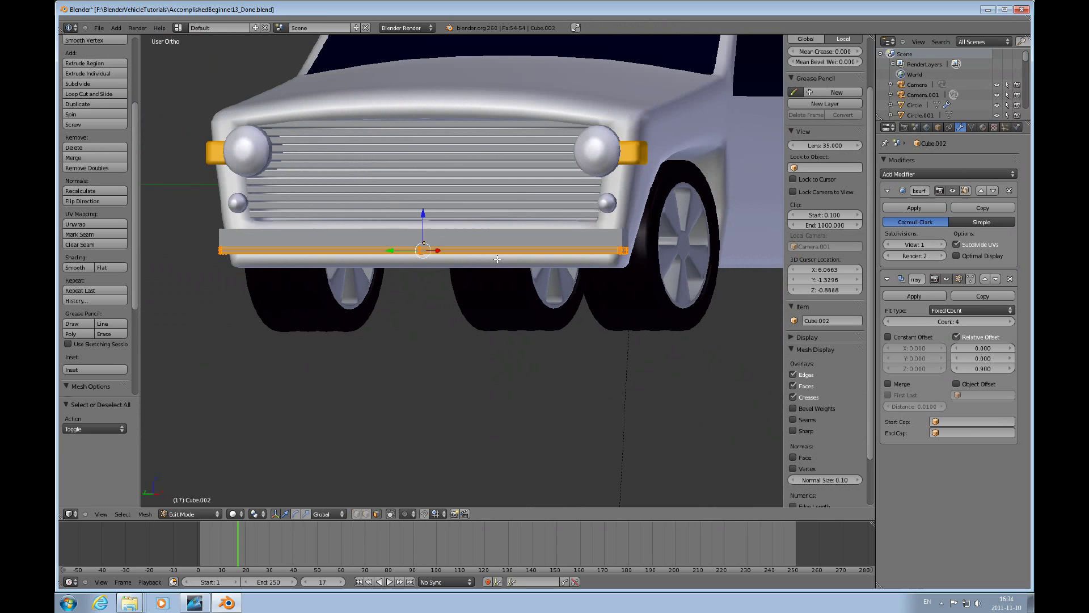
{"action": "key", "text": "s"}
{"action": "key", "text": "z"}
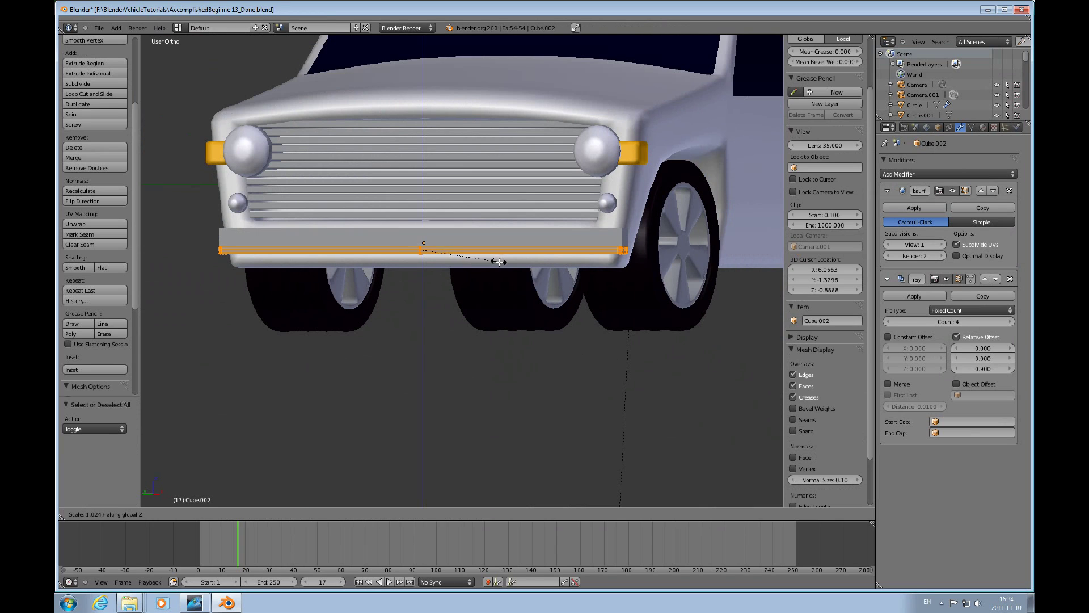
{"action": "left_click", "coordinate": [499, 277]}
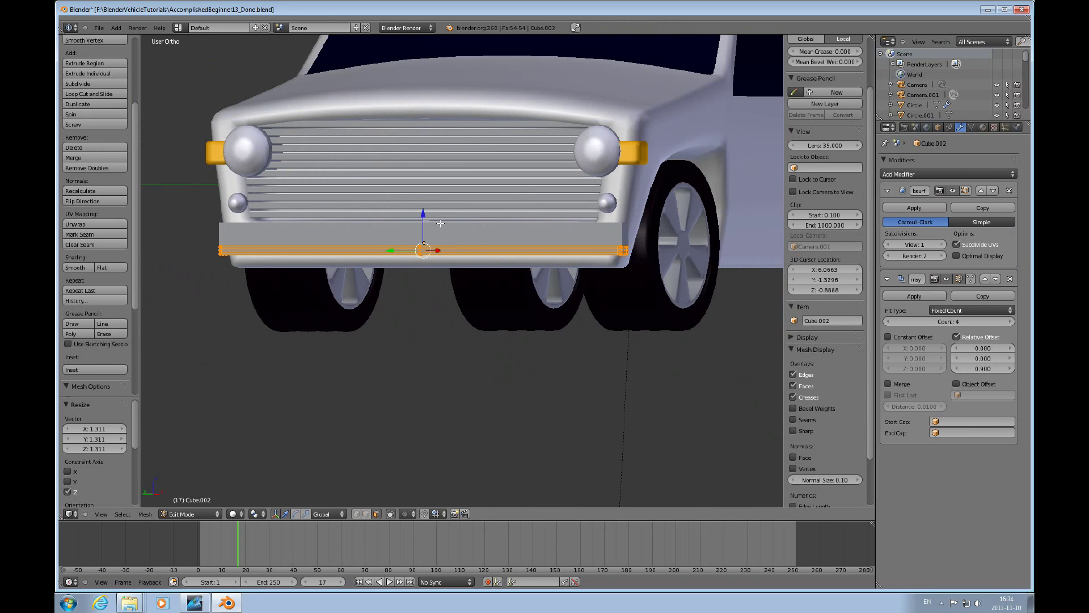
{"action": "left_click_drag", "start_coordinate": [421, 214], "coordinate": [420, 224]}
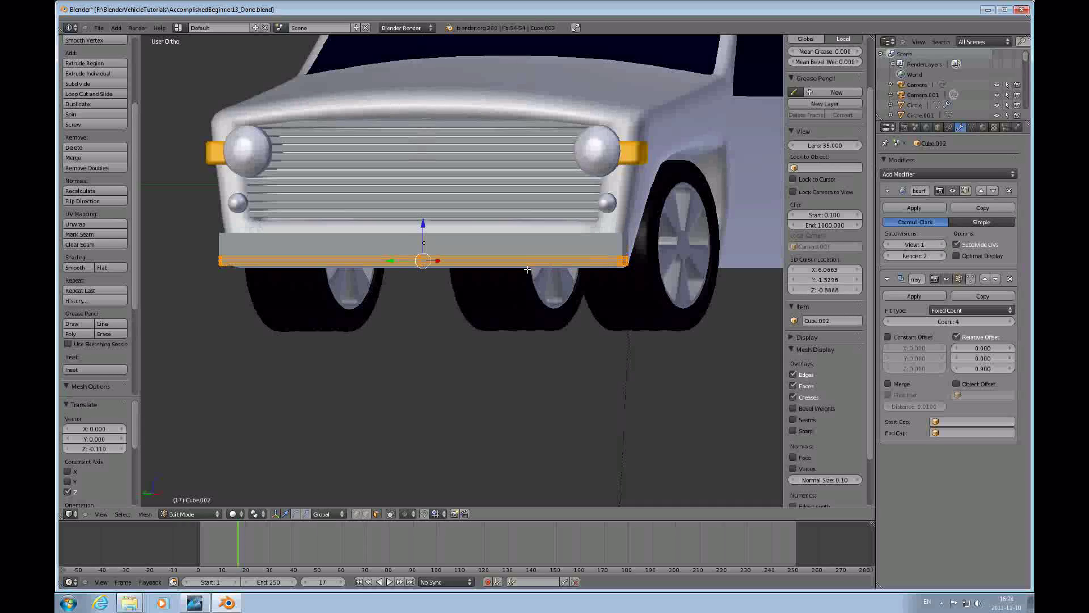
{"action": "left_click", "coordinate": [528, 266]}
Return to Object Mode and check the lowered front bumper through the camera and from the side
{"action": "key", "text": "Tab"}
{"action": "middle_click_drag", "start_coordinate": [551, 276], "coordinate": [498, 283]}
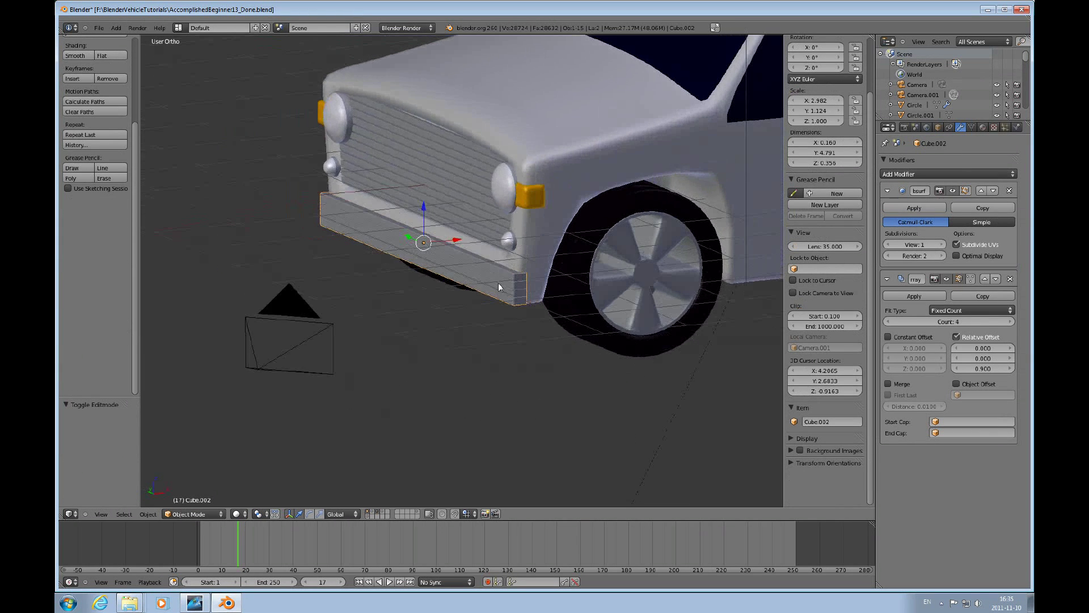
{"action": "key", "text": "KP_0"}
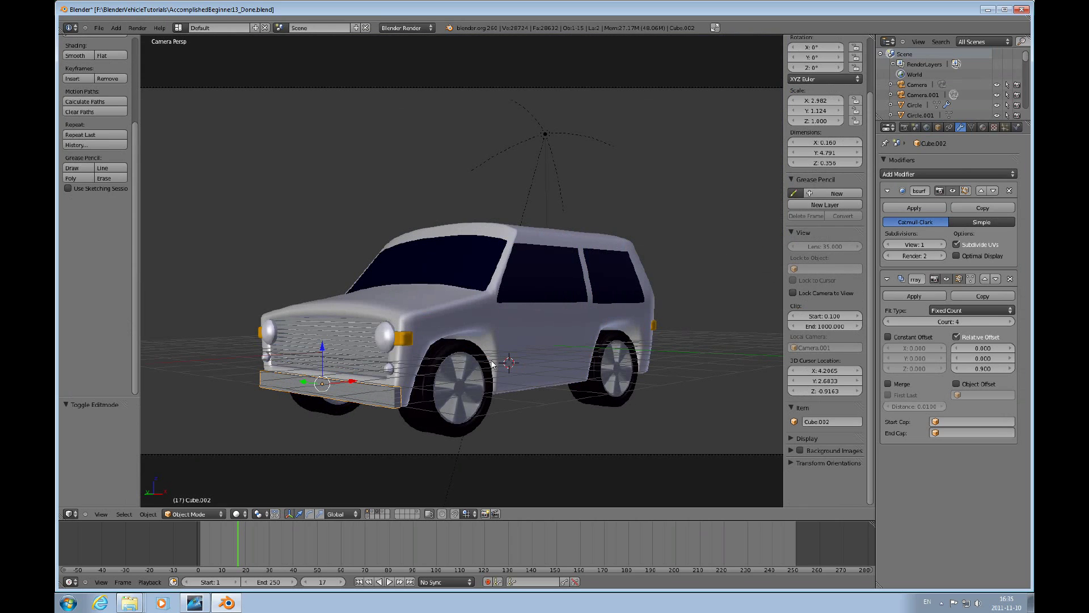
{"action": "key", "text": "KP_0"}
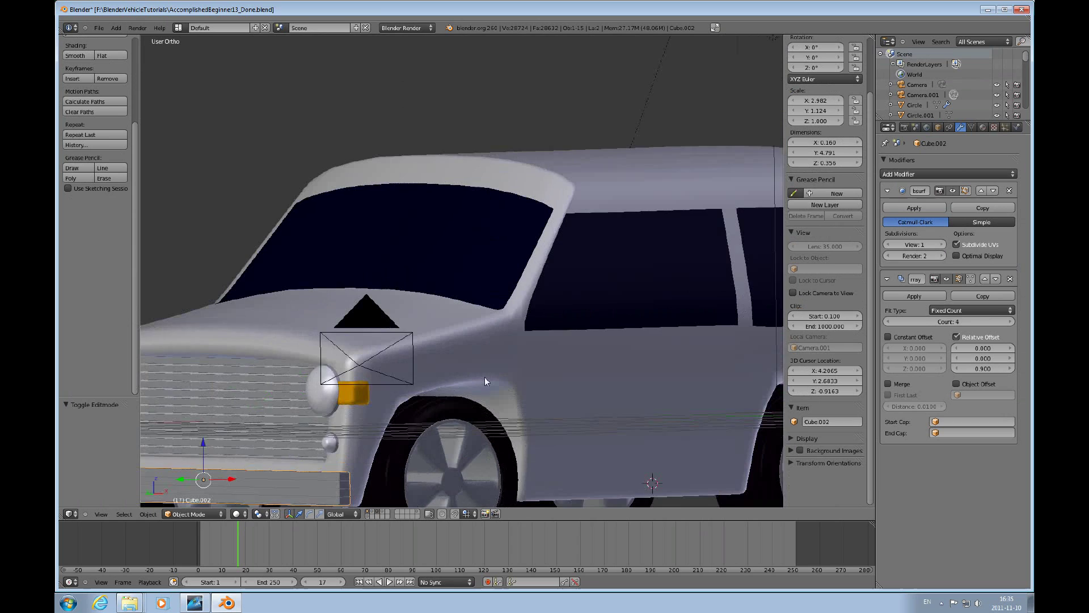
{"action": "scroll", "coordinate": [482, 370], "scroll_direction": "down", "scroll_amount": 5}
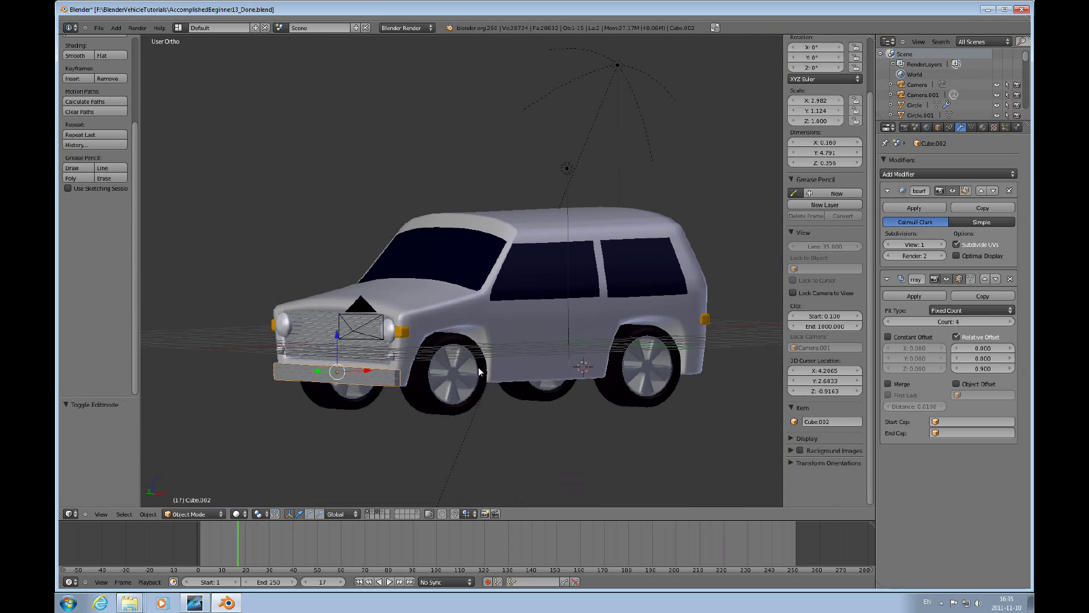
{"action": "middle_click_drag", "start_coordinate": [478, 367], "coordinate": [446, 377]}
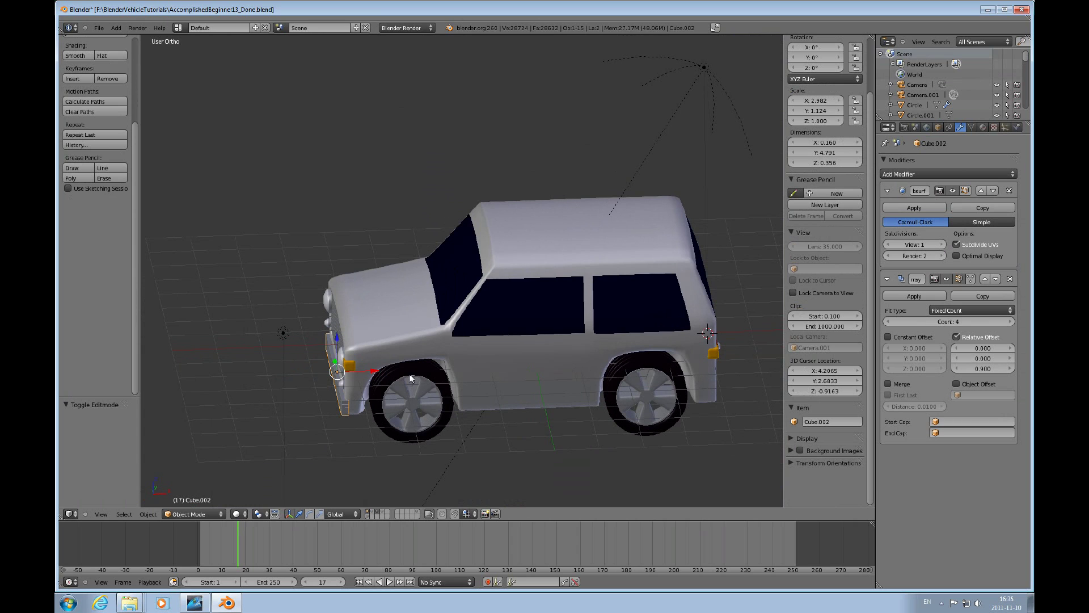
Duplicate the front bumper and move the copy 8.337 along X to sit under the tail lights
{"action": "key", "text": "shift+d"}
{"action": "key", "text": "x"}
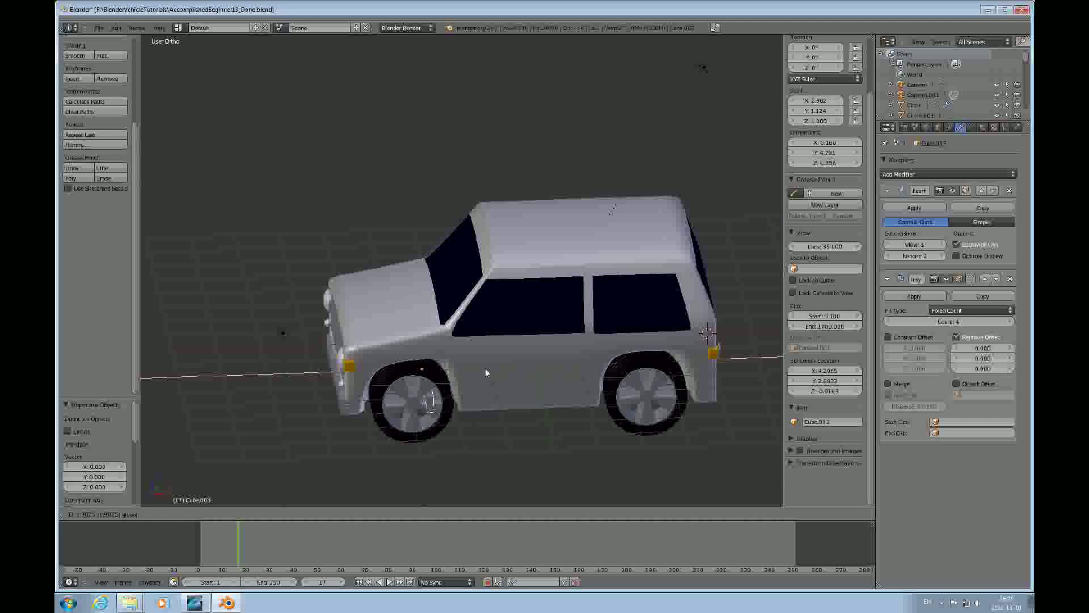
{"action": "left_click", "coordinate": [744, 375]}
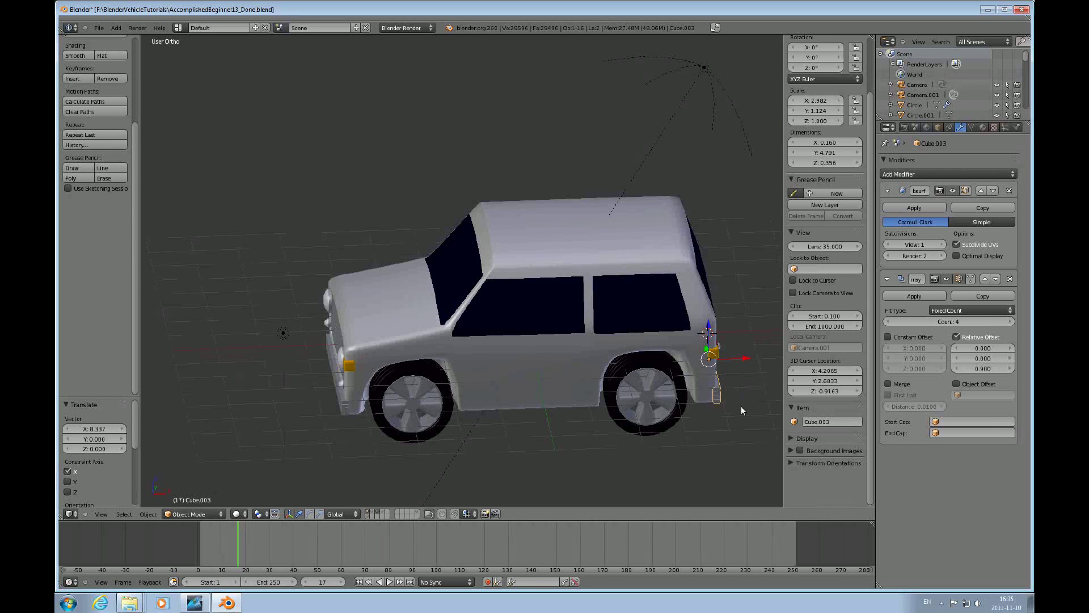
{"action": "middle_click_drag", "start_coordinate": [741, 406], "coordinate": [673, 368]}
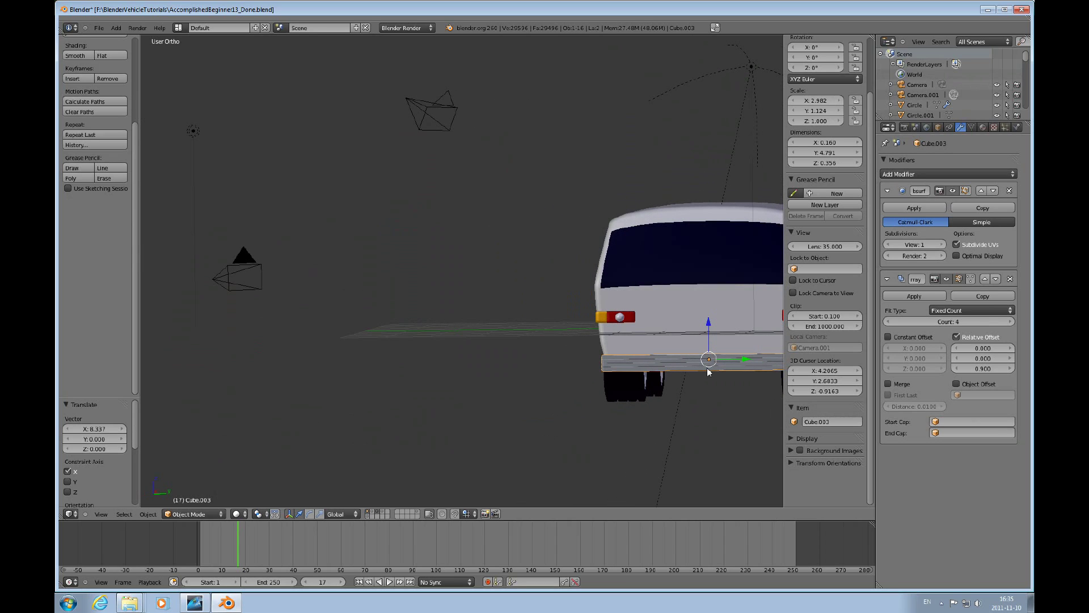
{"action": "key", "text": "KP_3"}
{"action": "scroll", "coordinate": [673, 370], "scroll_direction": "down", "scroll_amount": 3, "text": "shift"}
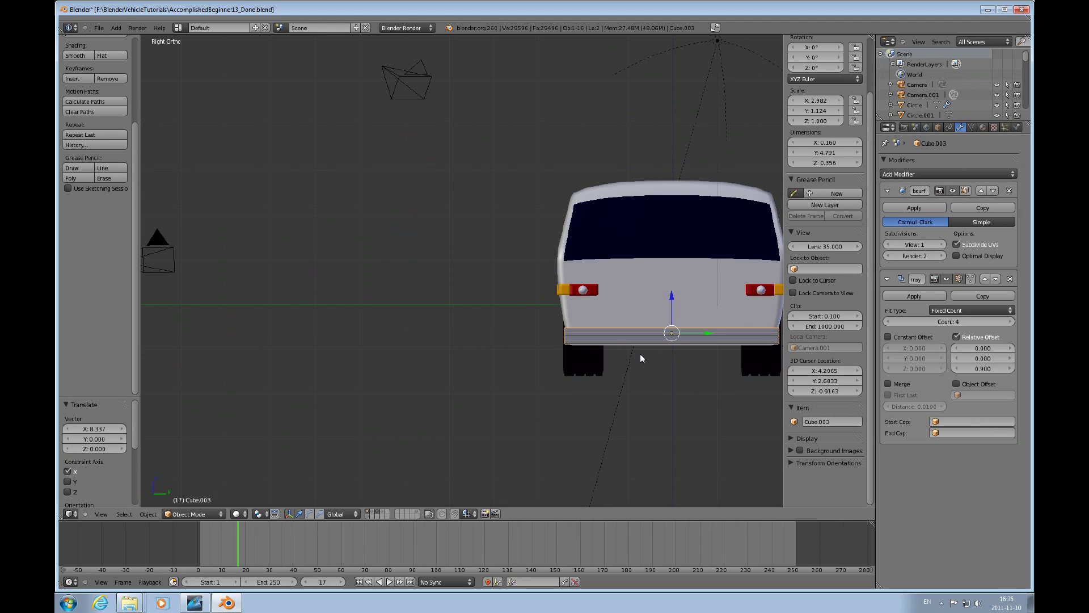
Add a mesh cylinder to the scene behind the car
{"action": "key", "text": "shift+a"}
{"action": "mouse_move", "coordinate": [644, 356]}
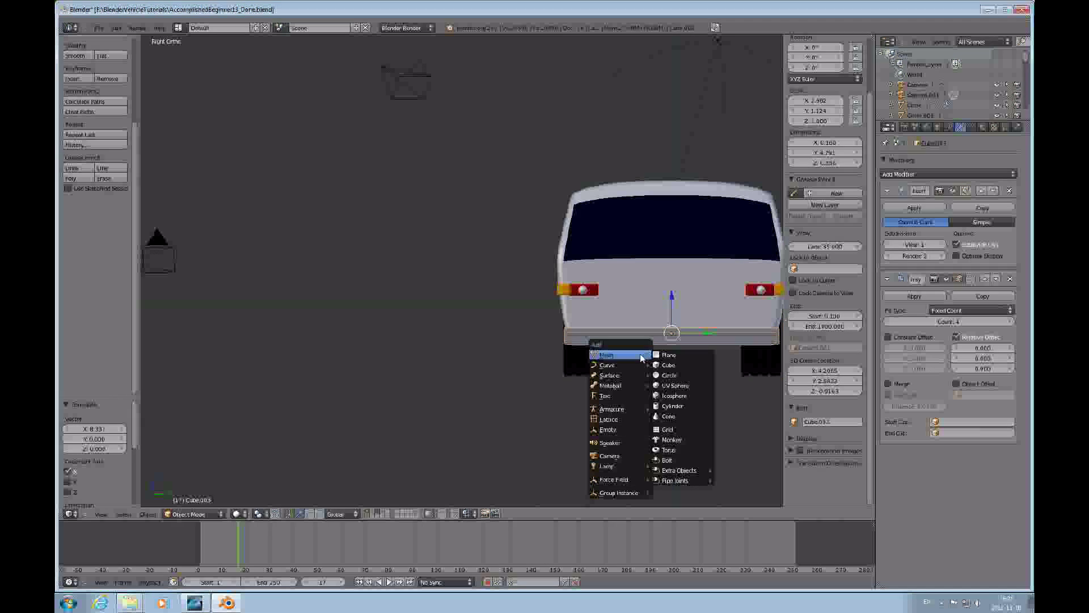
{"action": "left_click", "coordinate": [676, 406]}
{"action": "scroll", "coordinate": [698, 364], "scroll_direction": "down", "scroll_amount": 3}
{"action": "scroll", "coordinate": [672, 365], "scroll_direction": "down", "scroll_amount": 3, "text": "ctrl"}
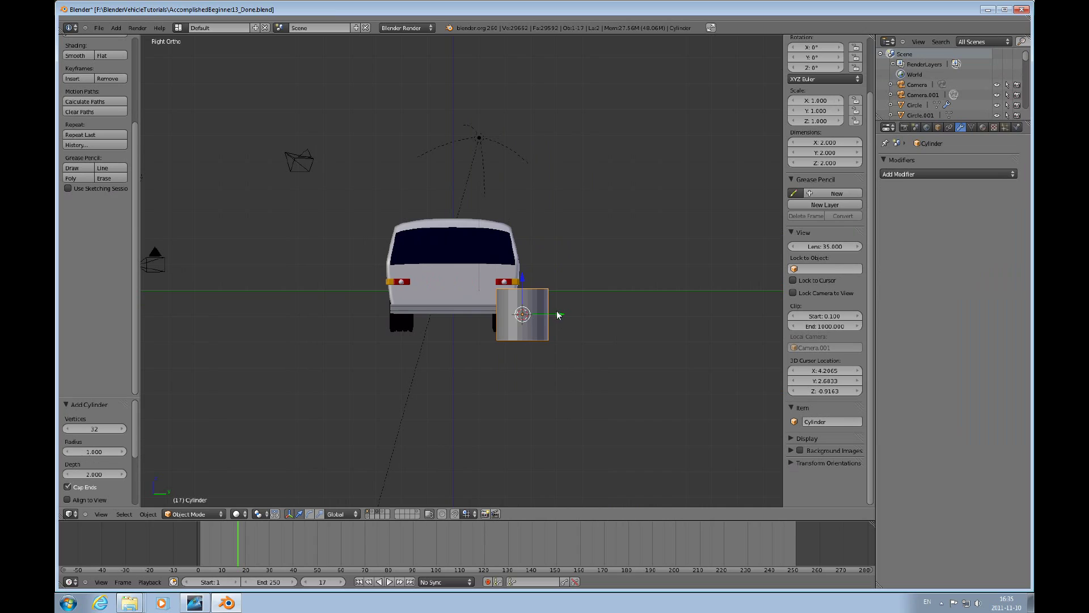
Move the cylinder -2.053 along Y and rotate it 90° about Y
{"action": "key", "text": "g"}
{"action": "key", "text": "y"}
{"action": "left_click", "coordinate": [503, 314]}
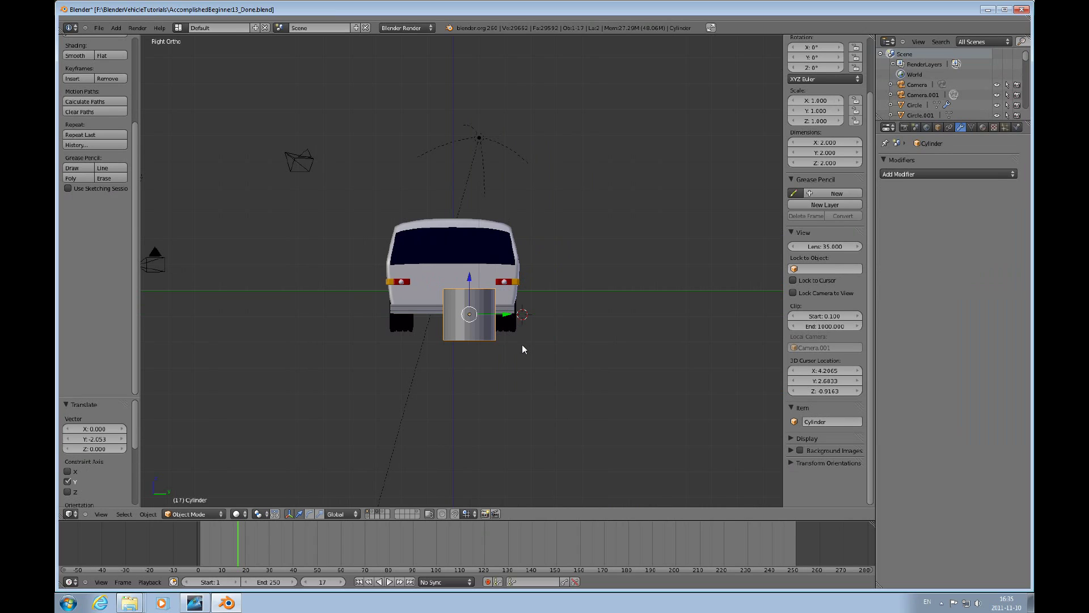
{"action": "key", "text": "r"}
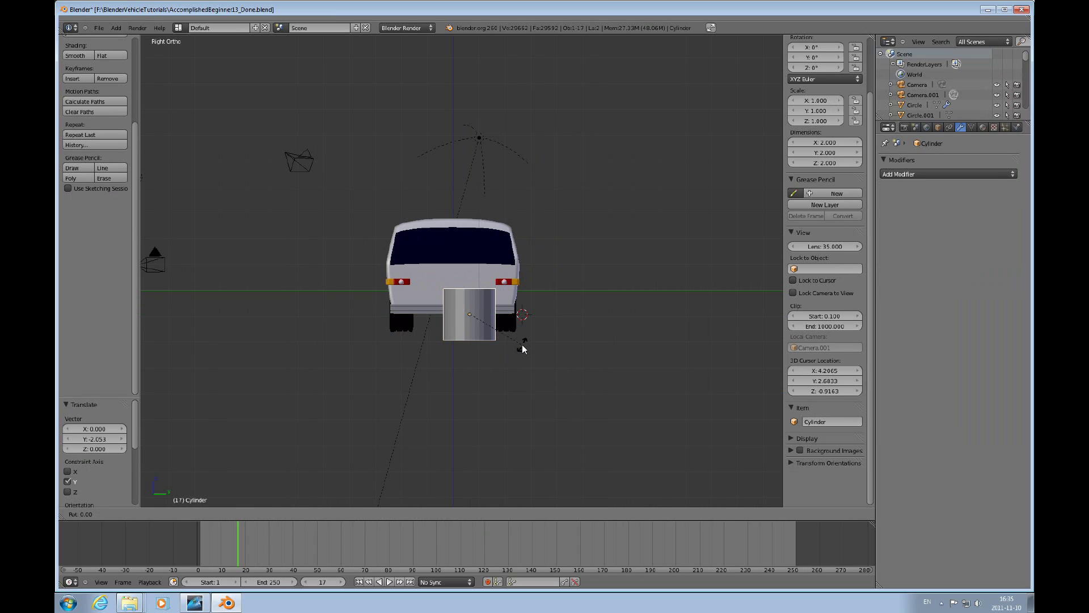
{"action": "type", "text": "y"}
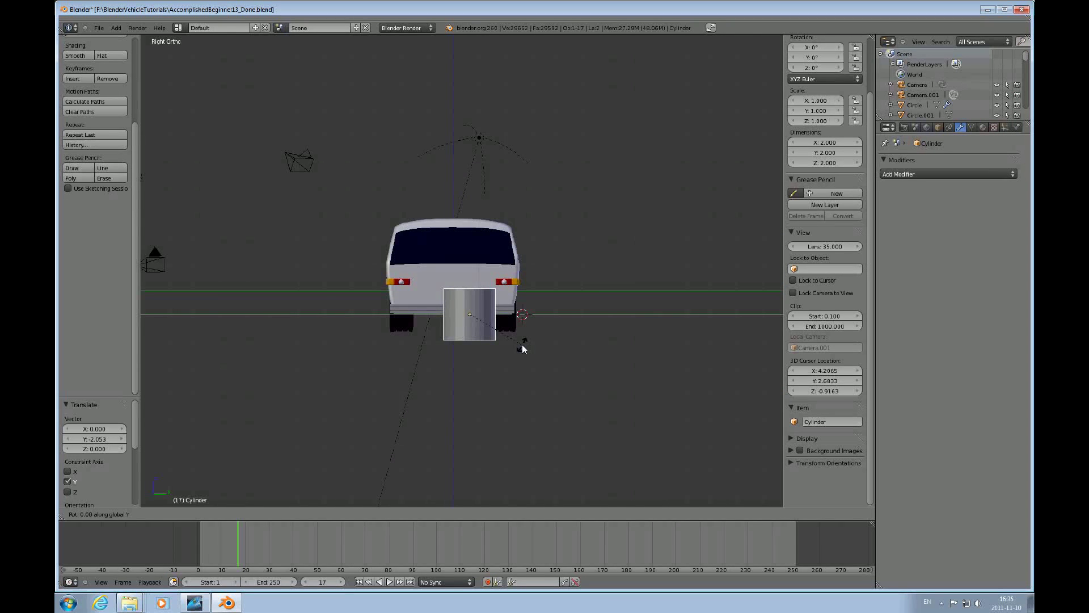
{"action": "type", "text": "90"}
{"action": "key", "text": "Return"}
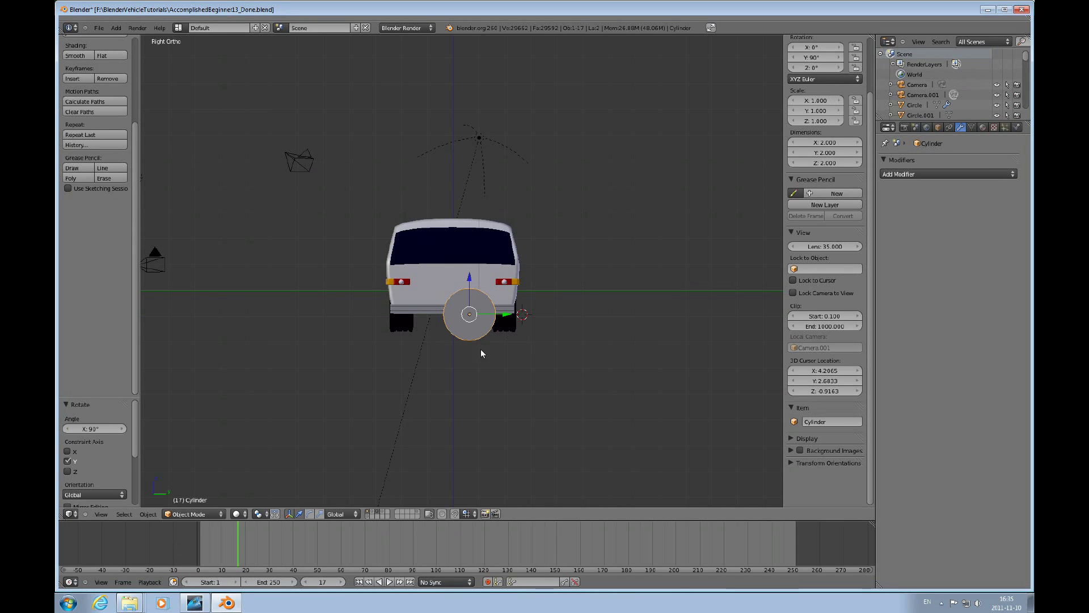
{"action": "scroll", "coordinate": [493, 343], "scroll_direction": "up", "scroll_amount": 2}
{"action": "scroll", "coordinate": [513, 332], "scroll_direction": "up", "scroll_amount": 1}
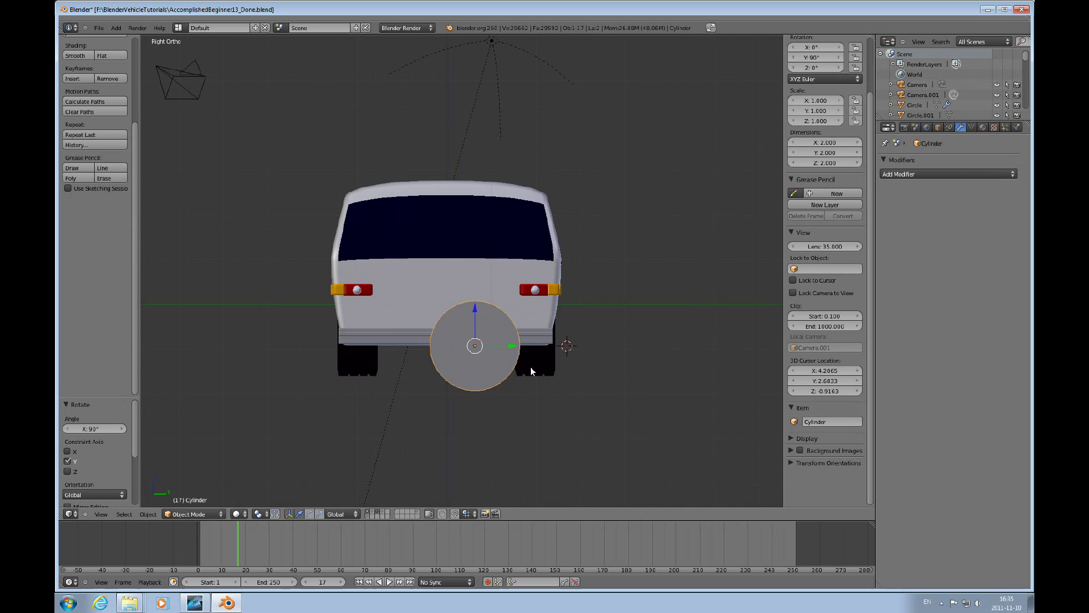
Shrink the cylinder to 0.172 and stretch it lengthwise along X into a long pipe
{"action": "key", "text": "s"}
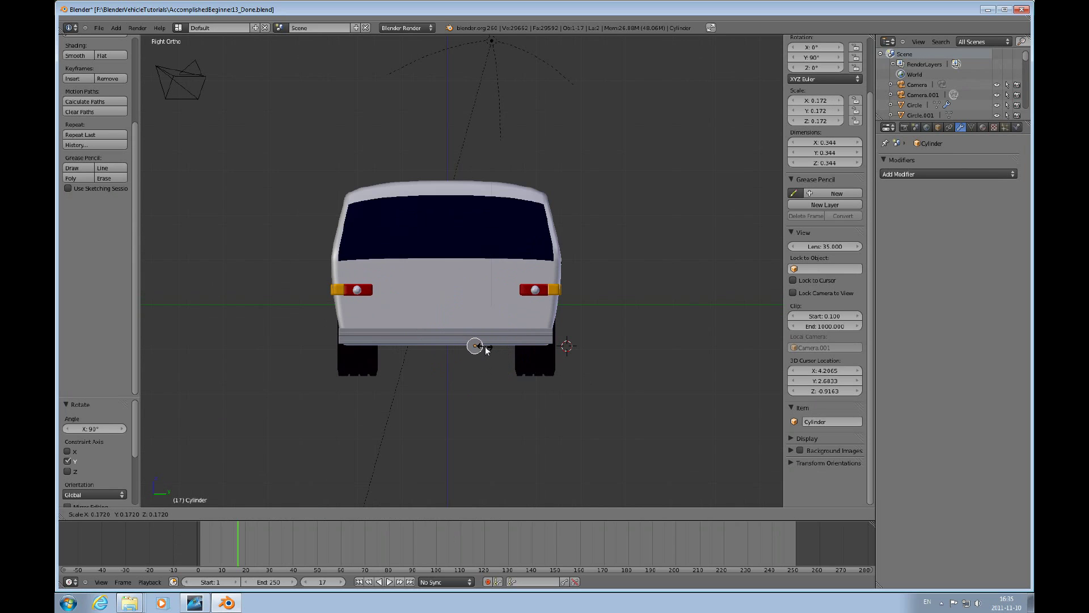
{"action": "left_click", "coordinate": [481, 348]}
{"action": "middle_click_drag", "start_coordinate": [507, 349], "coordinate": [536, 351]}
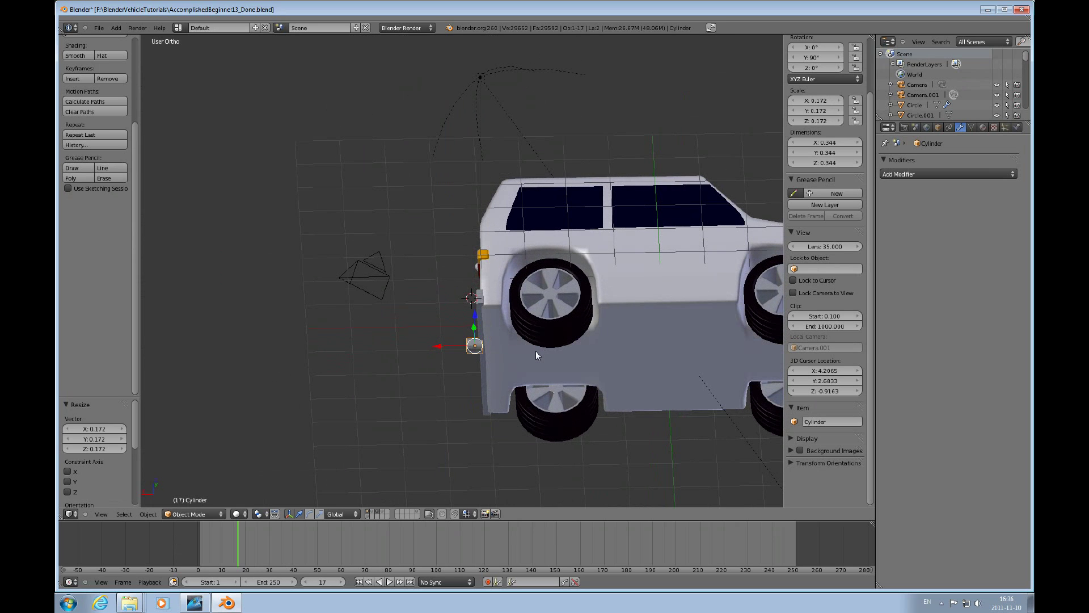
{"action": "key", "text": "s"}
{"action": "key", "text": "x"}
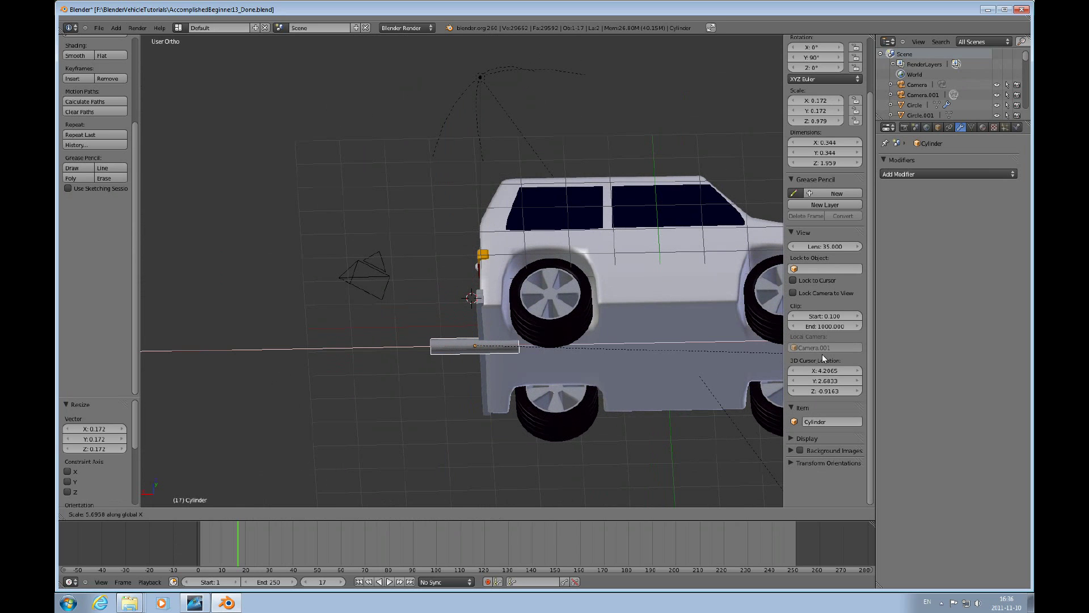
{"action": "left_click", "coordinate": [823, 354]}
{"action": "key", "text": "s"}
{"action": "key", "text": "x"}
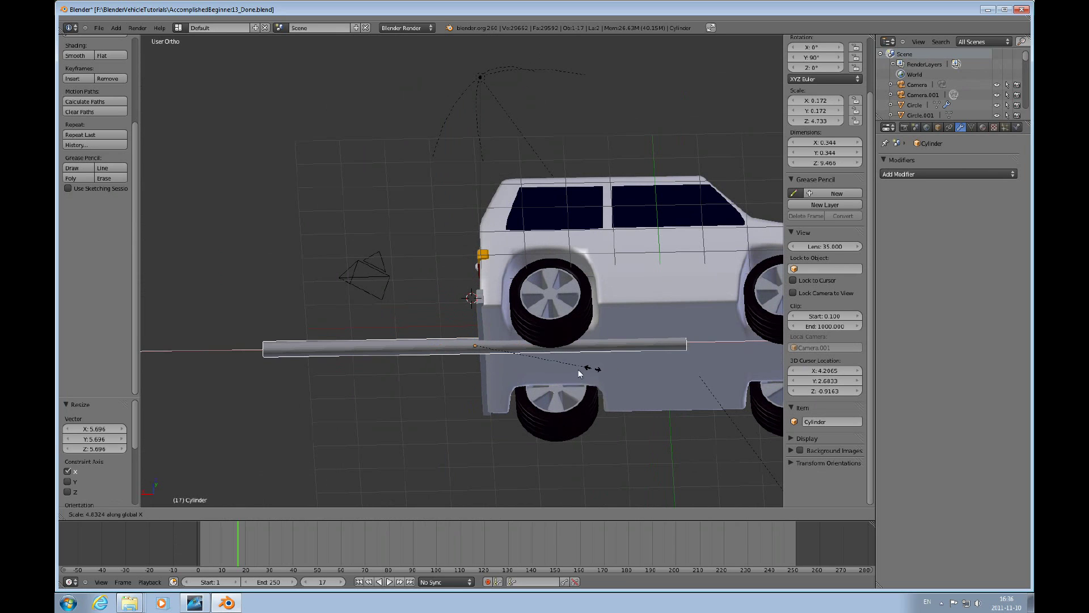
{"action": "left_click", "coordinate": [572, 374]}
Move the pipe -4.093 along X to sit beneath the rear bumper
{"action": "key", "text": "g"}
{"action": "key", "text": "x"}
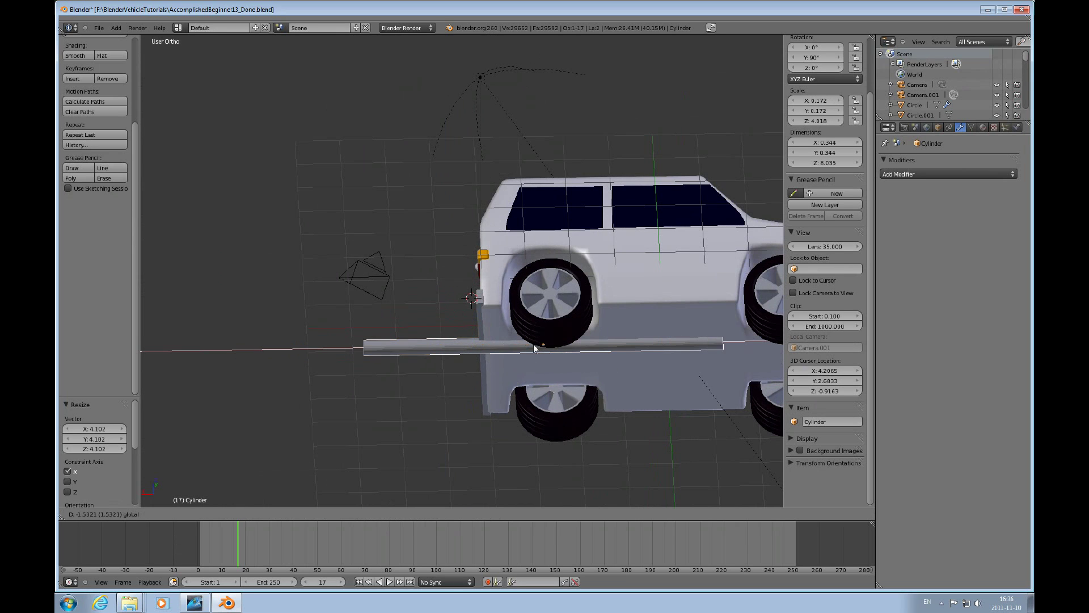
{"action": "left_click", "coordinate": [621, 352]}
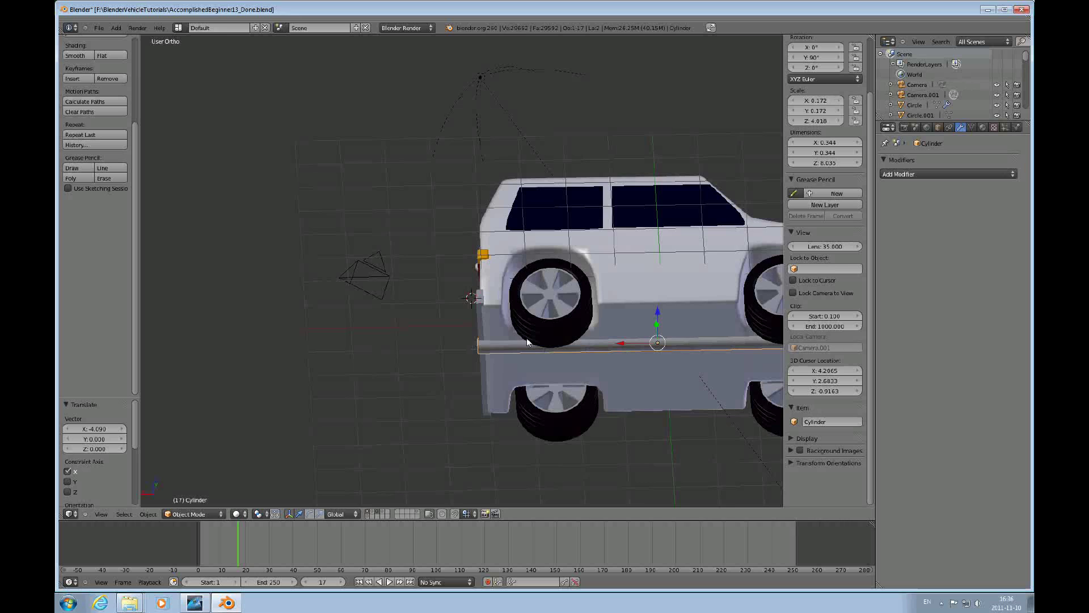
{"action": "middle_click_drag", "start_coordinate": [621, 349], "coordinate": [629, 374]}
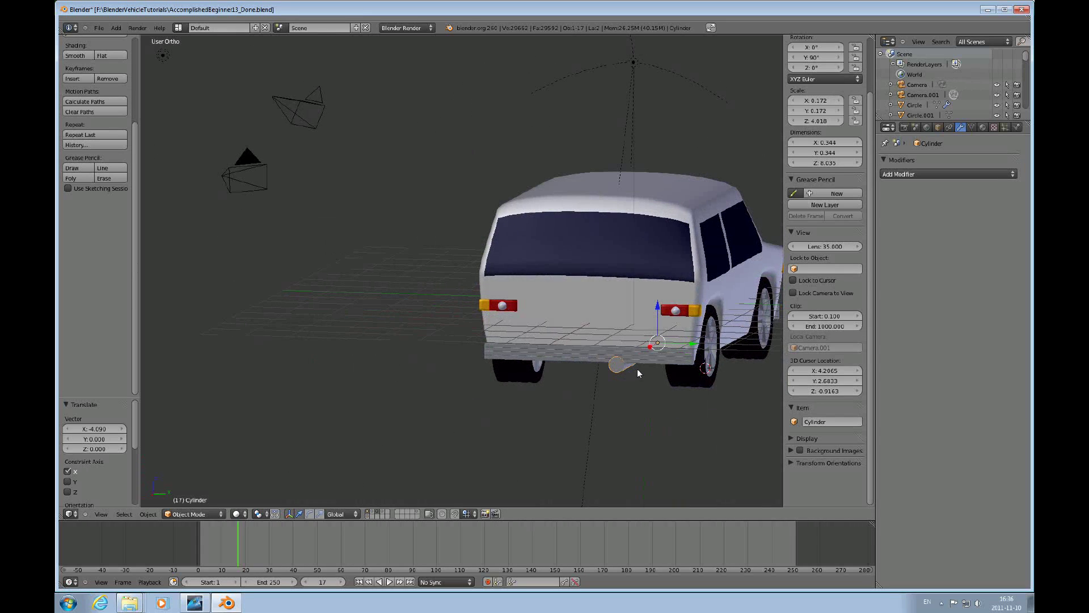
{"action": "scroll", "coordinate": [638, 369], "scroll_direction": "up", "scroll_amount": 3}
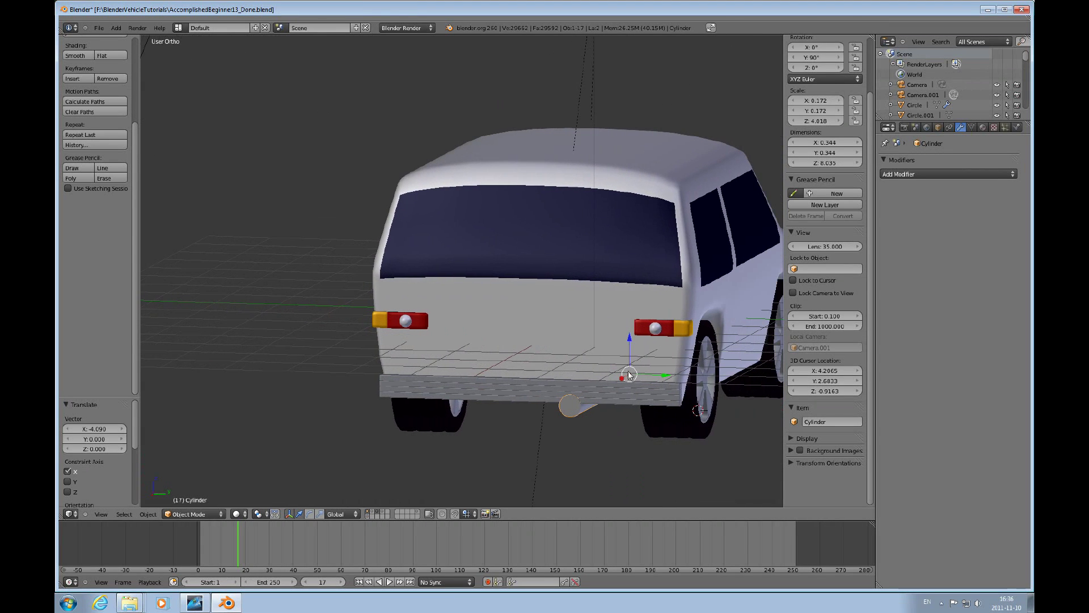
{"action": "scroll", "coordinate": [606, 401], "scroll_direction": "up", "scroll_amount": 4, "text": "shift"}
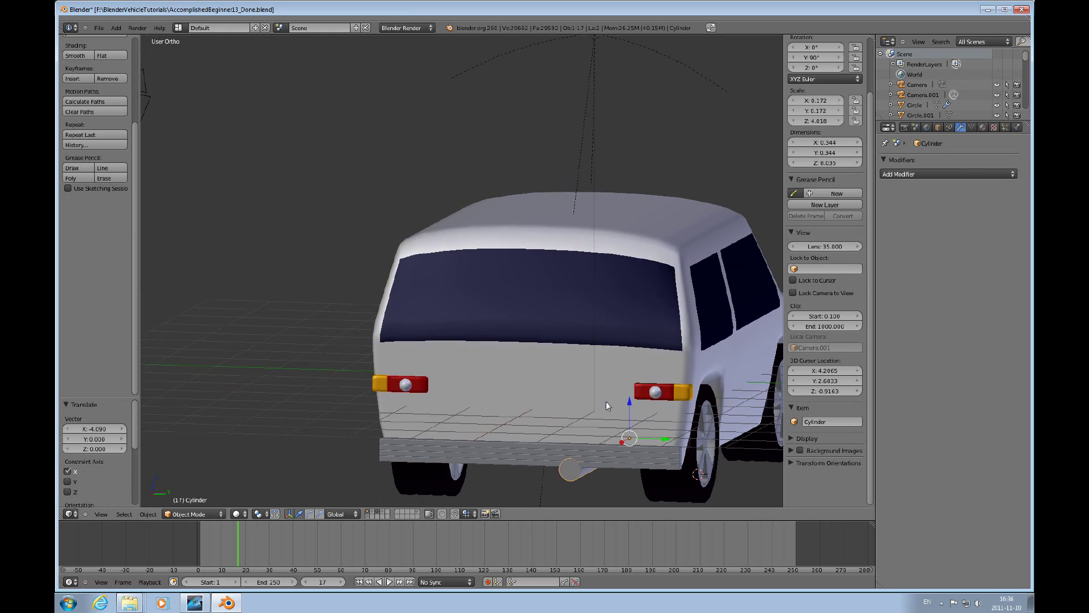
{"action": "scroll", "coordinate": [606, 401], "scroll_direction": "down", "scroll_amount": 5, "text": "shift"}
Enter Edit Mode on the cylinder and switch to vertex selection
{"action": "scroll", "coordinate": [586, 366], "scroll_direction": "up", "scroll_amount": 4}
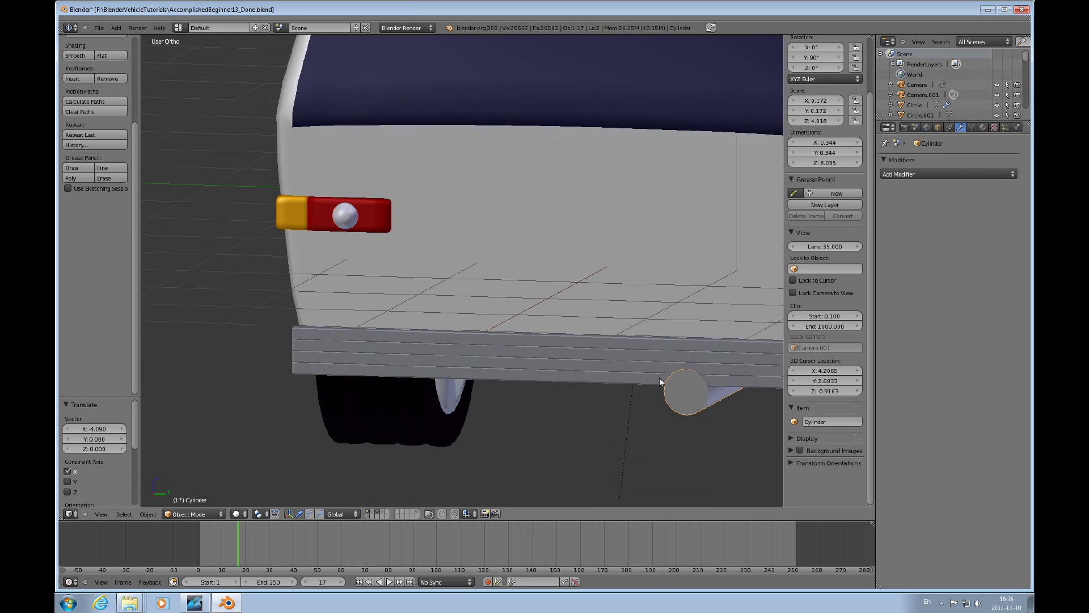
{"action": "key", "text": "Tab"}
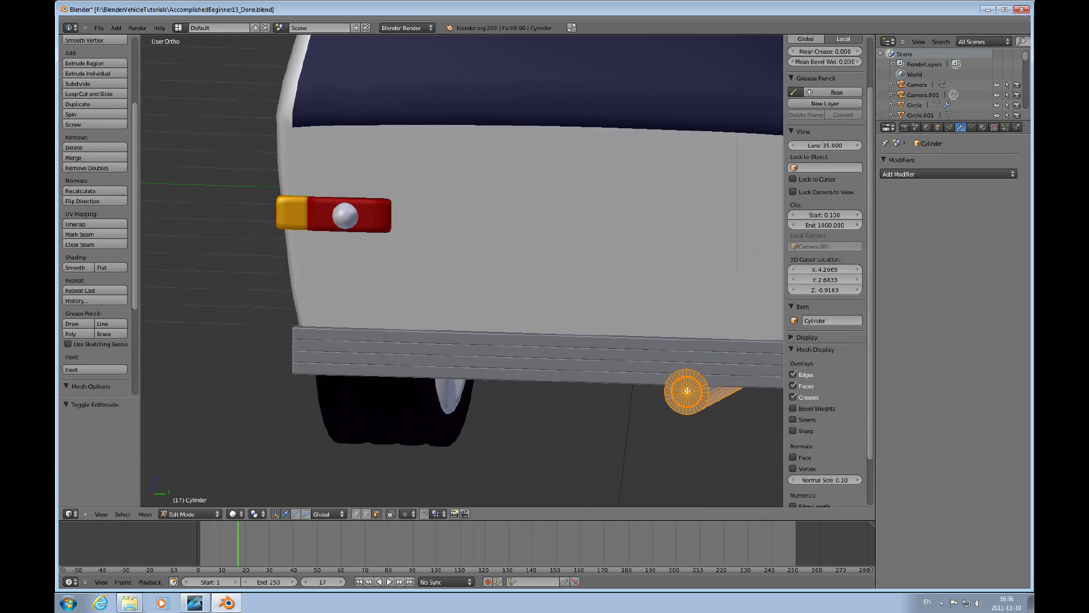
{"action": "middle_click_drag", "start_coordinate": [687, 390], "coordinate": [549, 406]}
{"action": "scroll", "coordinate": [549, 409], "scroll_direction": "up", "scroll_amount": 3}
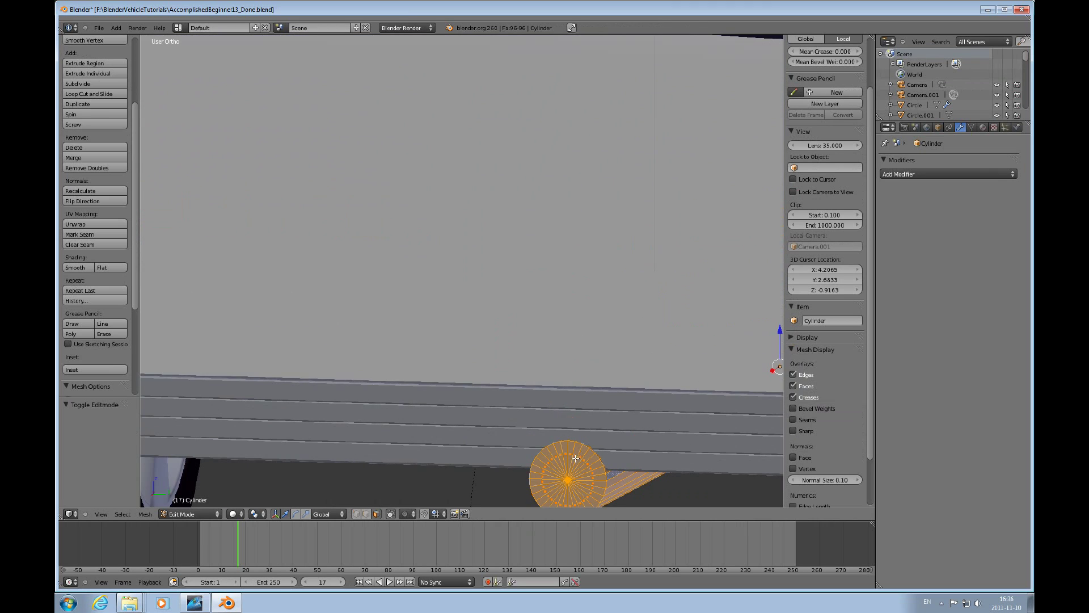
{"action": "scroll", "coordinate": [576, 459], "scroll_direction": "down", "scroll_amount": 4, "text": "shift"}
{"action": "key", "text": "ctrl+Tab"}
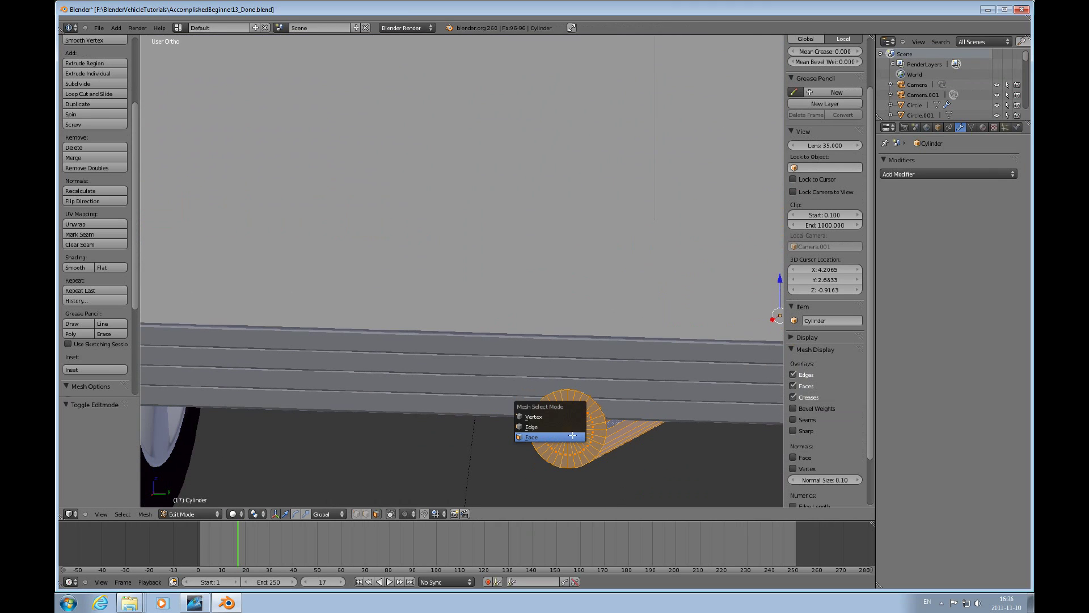
{"action": "left_click", "coordinate": [586, 429]}
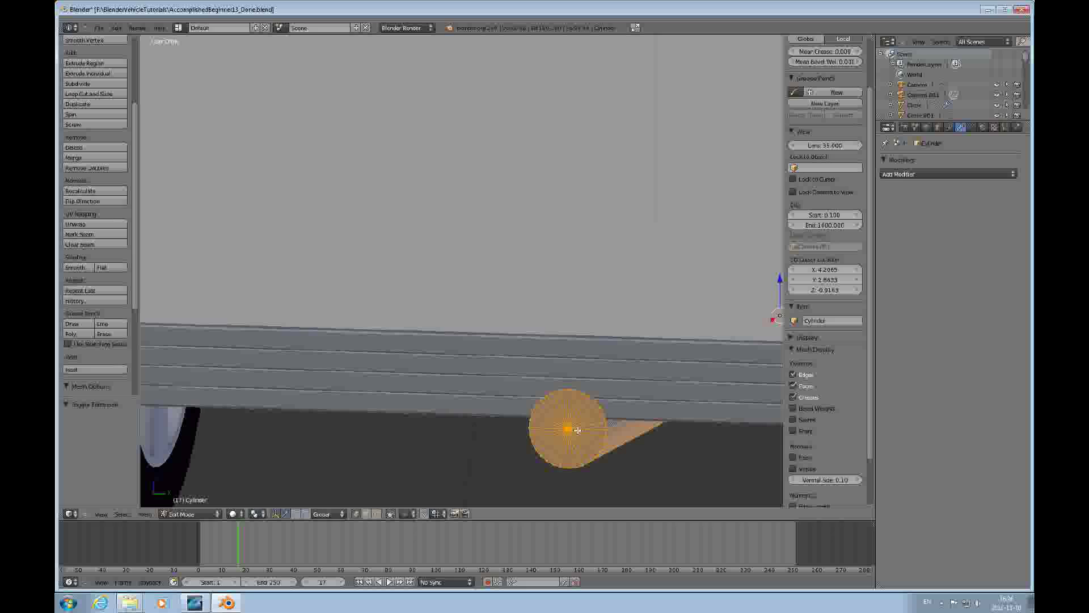
Delete the centre vertex of the cylinder's end cap to open the pipe
{"action": "key", "text": "a"}
{"action": "right_click", "coordinate": [566, 431]}
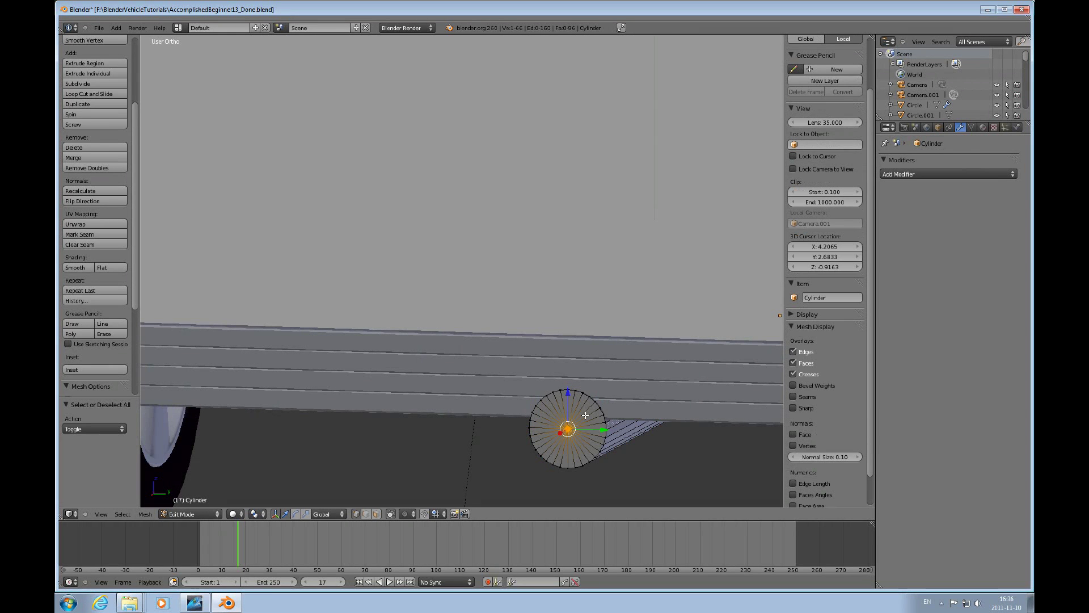
{"action": "key", "text": "x"}
{"action": "key", "text": "Up"}
{"action": "key", "text": "Up"}
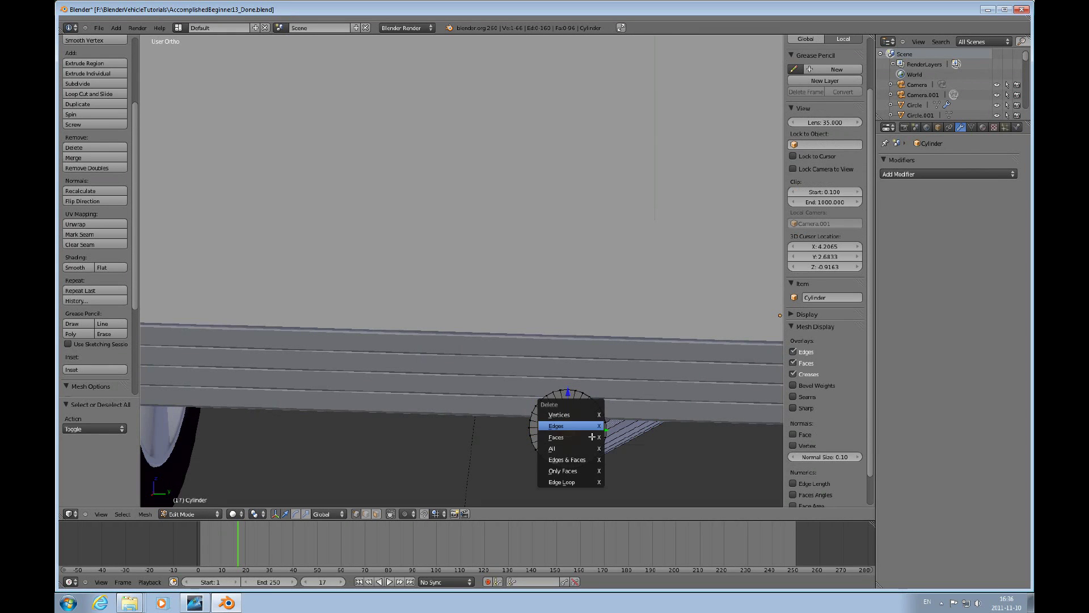
{"action": "key", "text": "Return"}
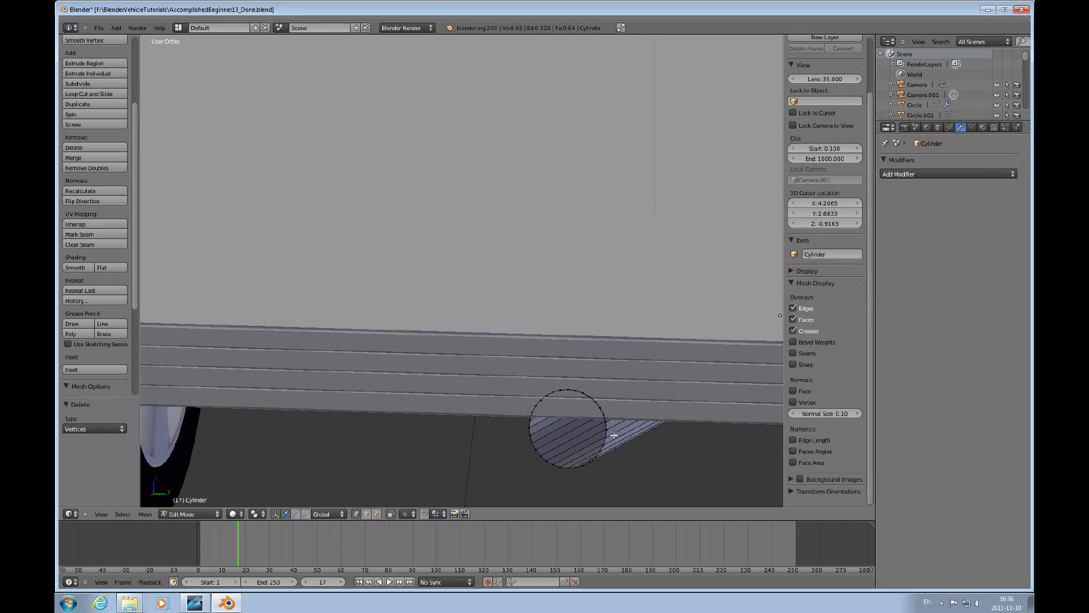
{"action": "mouse_move", "coordinate": [614, 435]}
{"action": "middle_mouse_down"}
{"action": "mouse_move", "coordinate": [596, 437]}
{"action": "mouse_move", "coordinate": [608, 429]}
{"action": "middle_mouse_up"}
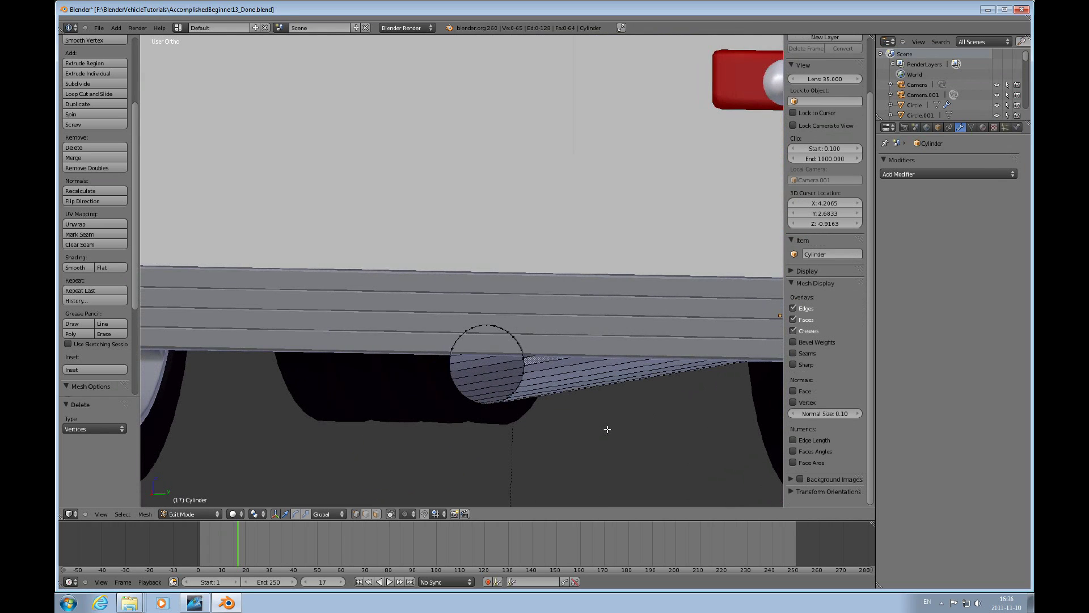
{"action": "scroll", "coordinate": [608, 415], "scroll_direction": "down", "scroll_amount": 3}
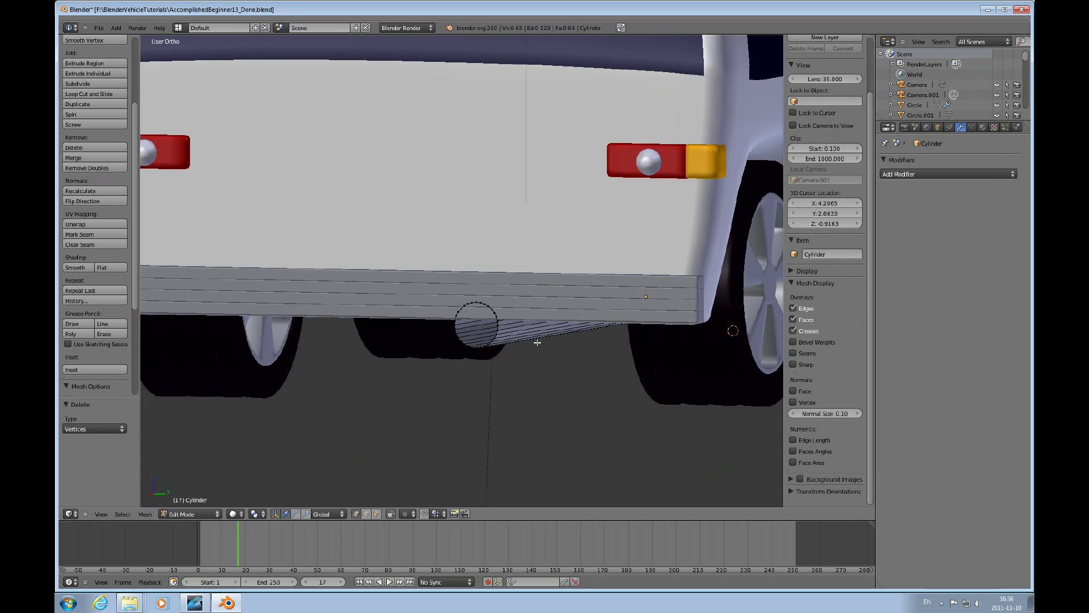
Add a Solidify modifier to the cylinder with thickness 0.0130
{"action": "left_click", "coordinate": [913, 175]}
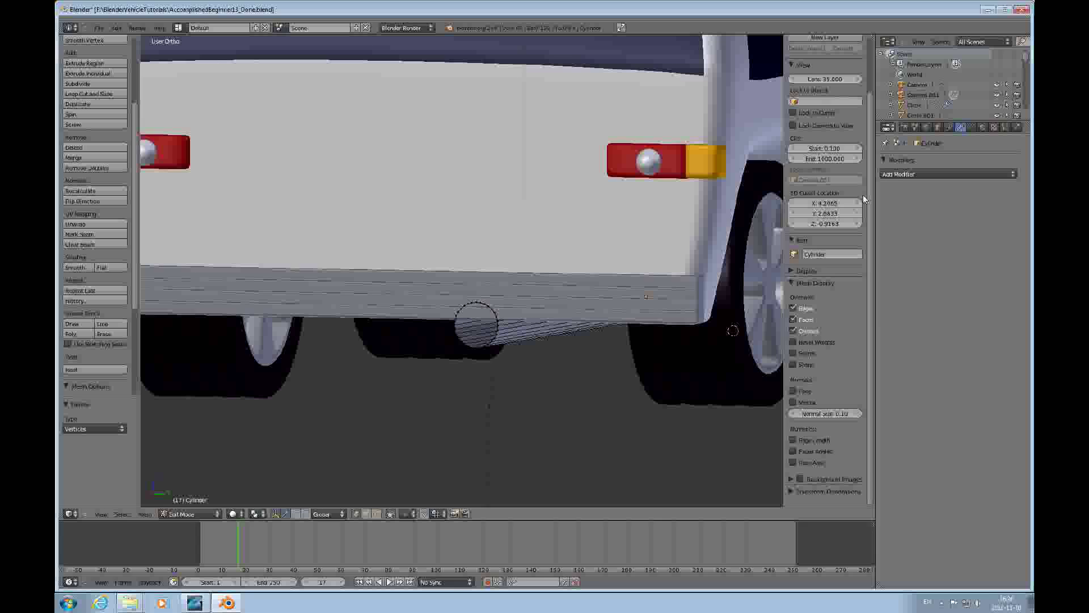
{"action": "left_click", "coordinate": [901, 175]}
{"action": "left_click", "coordinate": [702, 306]}
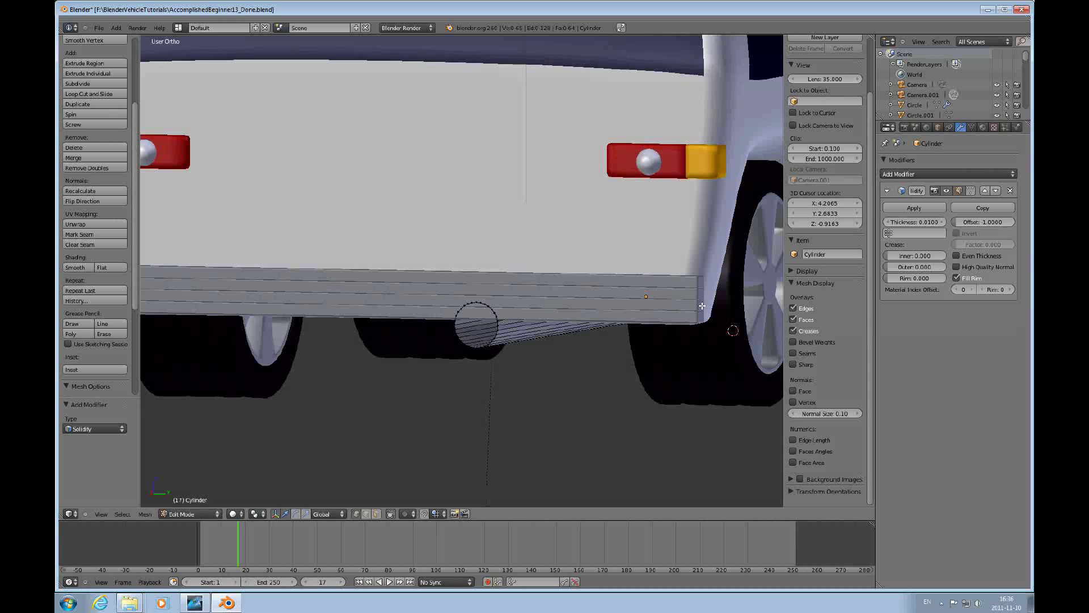
{"action": "left_click", "coordinate": [942, 223]}
{"action": "left_click", "coordinate": [942, 222]}
{"action": "left_click", "coordinate": [941, 222]}
{"action": "key", "text": "Tab"}
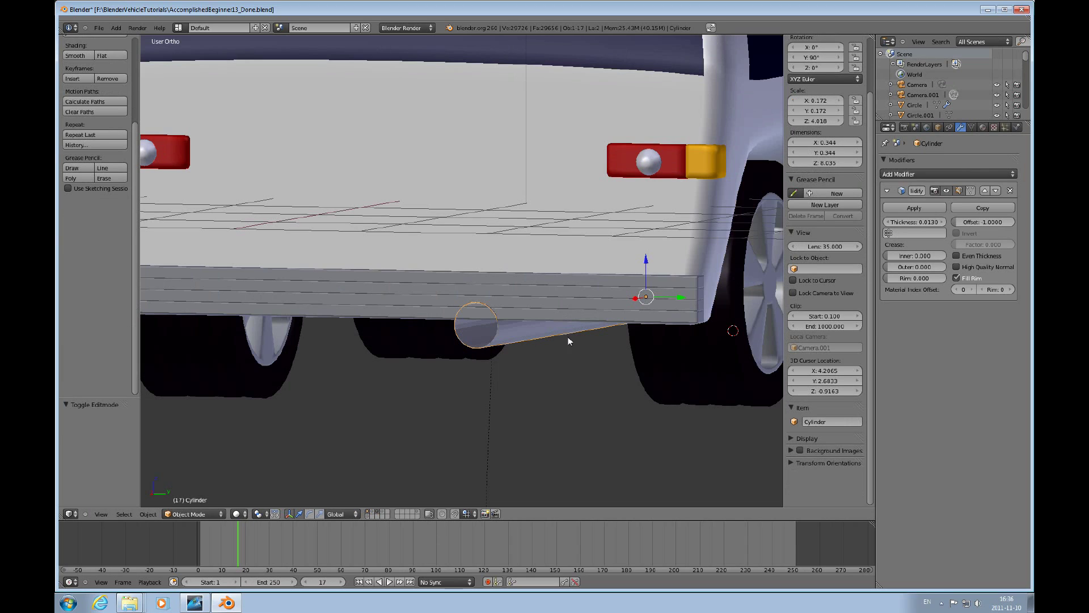
{"action": "key", "text": "Tab"}
Create vertex group 'Group' containing all the cylinder's vertices
{"action": "key", "text": "a"}
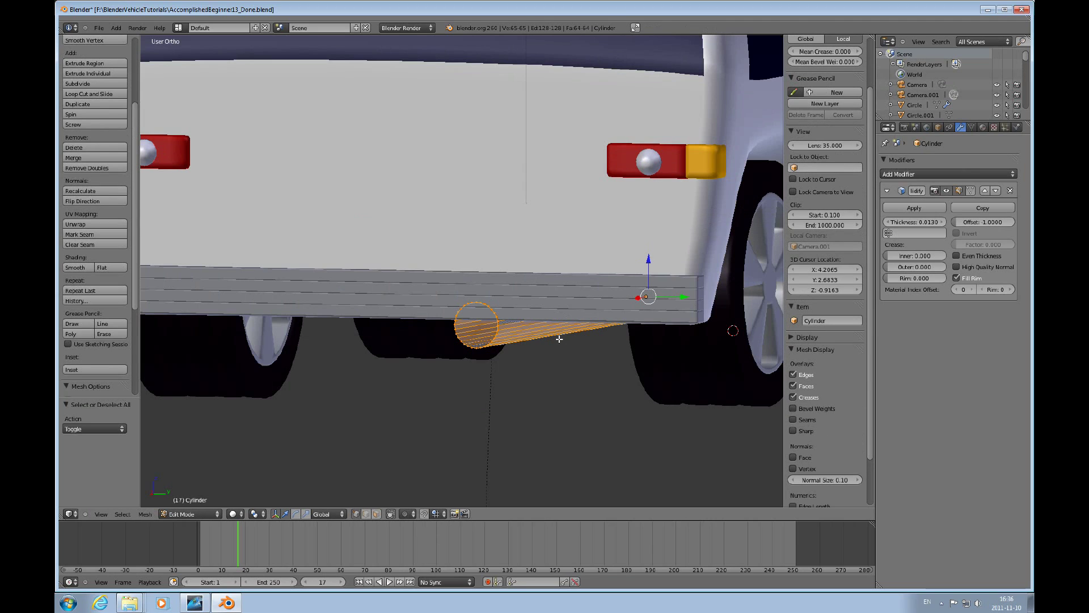
{"action": "left_click", "coordinate": [971, 128]}
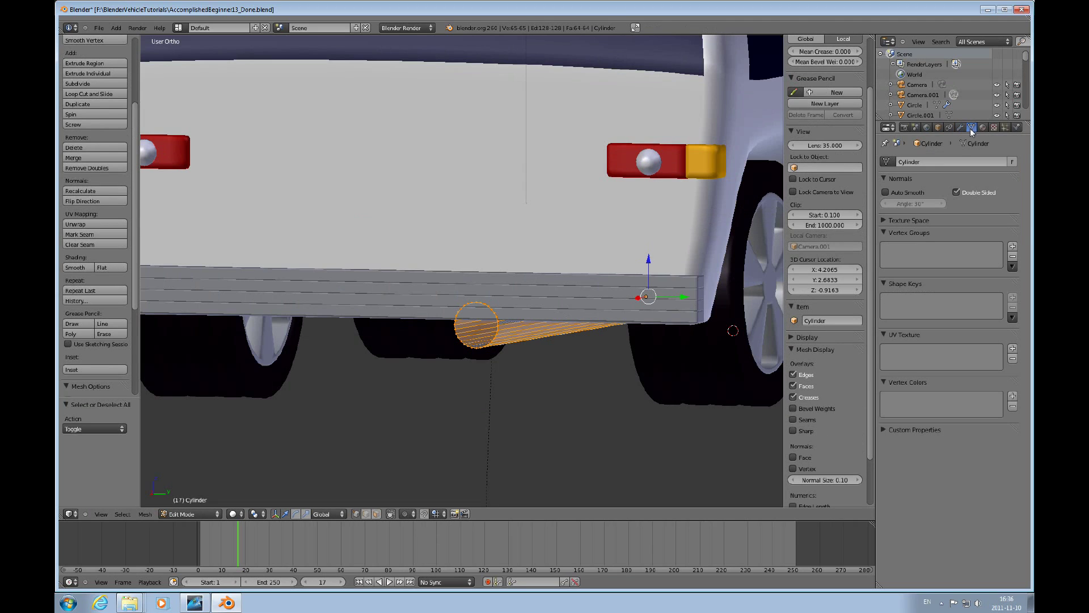
{"action": "left_click", "coordinate": [1013, 246]}
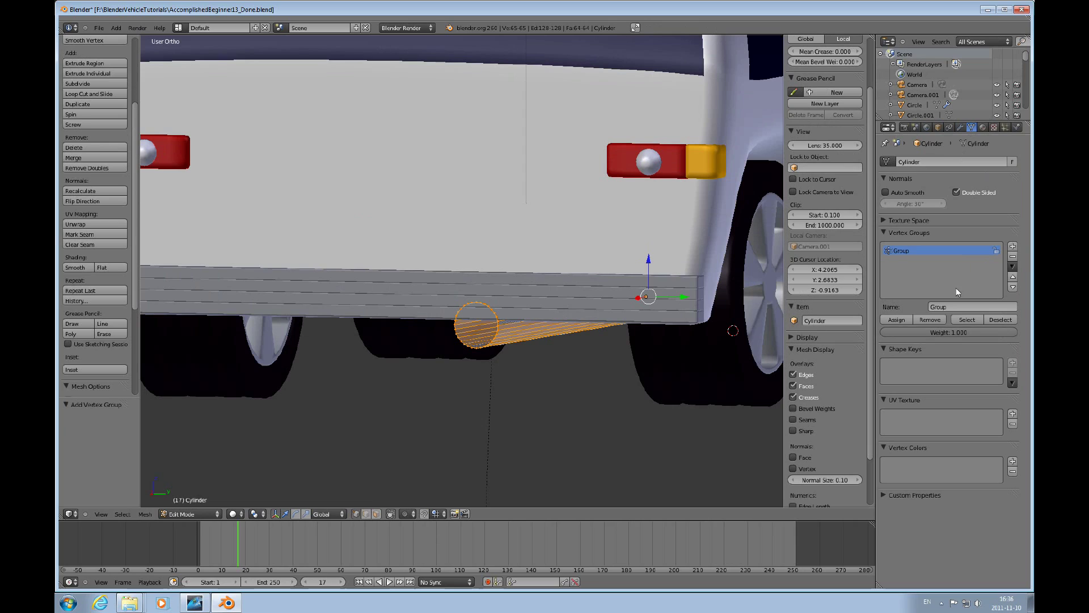
{"action": "left_click", "coordinate": [897, 320]}
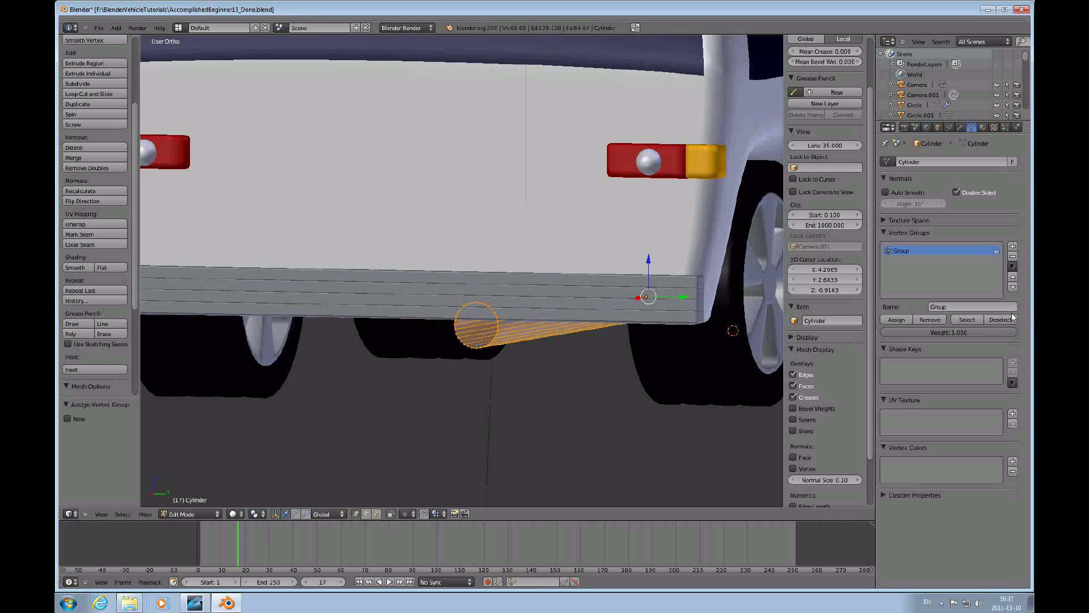
{"action": "left_click", "coordinate": [1000, 320]}
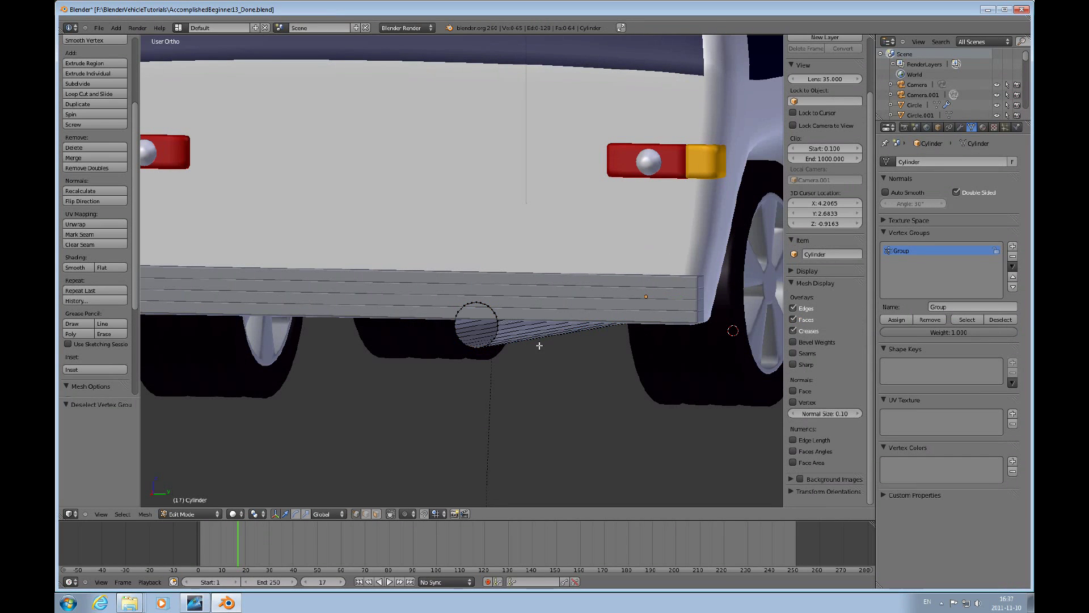
{"action": "key", "text": "Tab"}
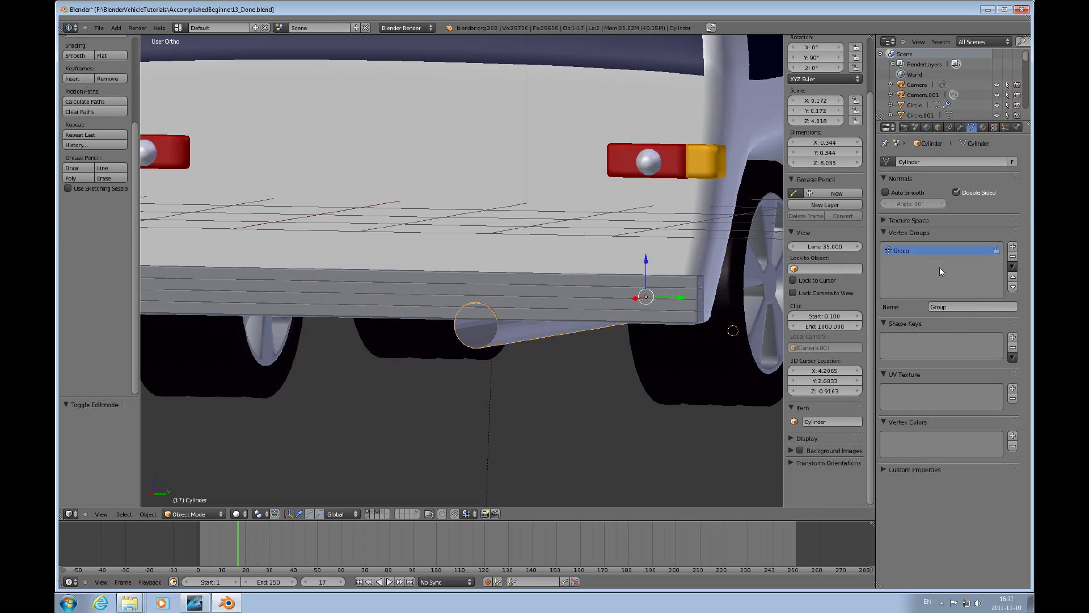
Limit Solidify to vertex group 'Group' and set its thickness to 0.09
{"action": "left_click", "coordinate": [961, 128]}
{"action": "left_click", "coordinate": [911, 233]}
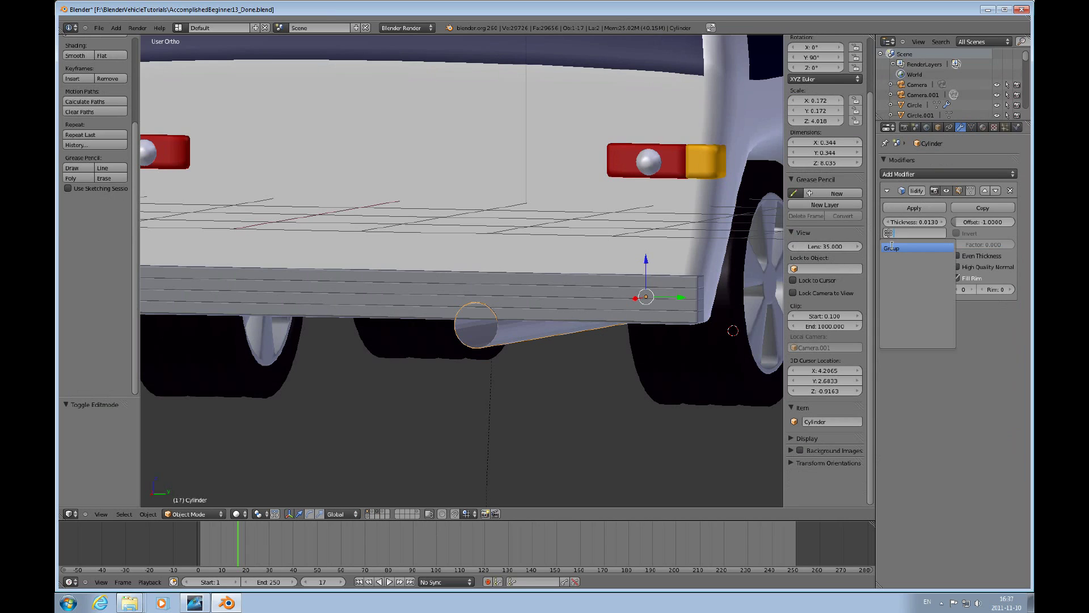
{"action": "left_click", "coordinate": [916, 245]}
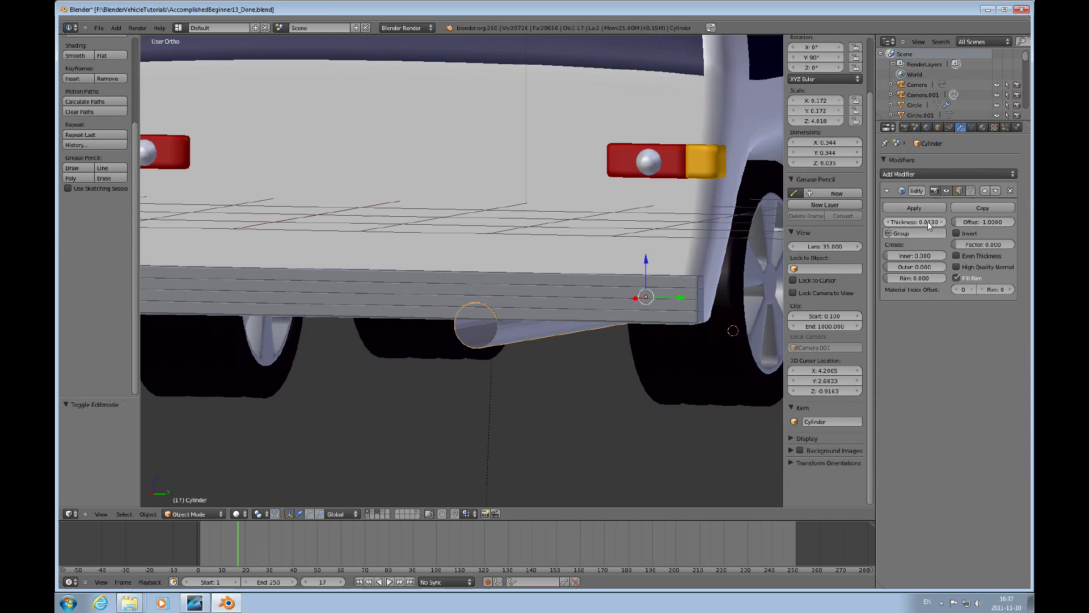
{"action": "left_click_drag", "start_coordinate": [931, 221], "coordinate": [934, 223]}
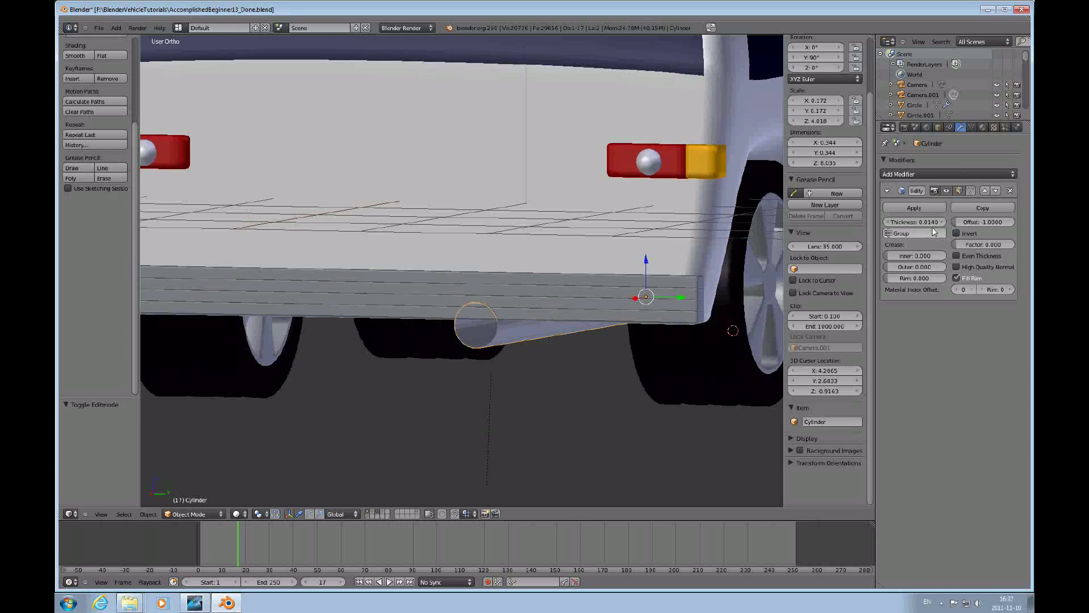
{"action": "type", "text": "0.09"}
{"action": "key", "text": "Return"}
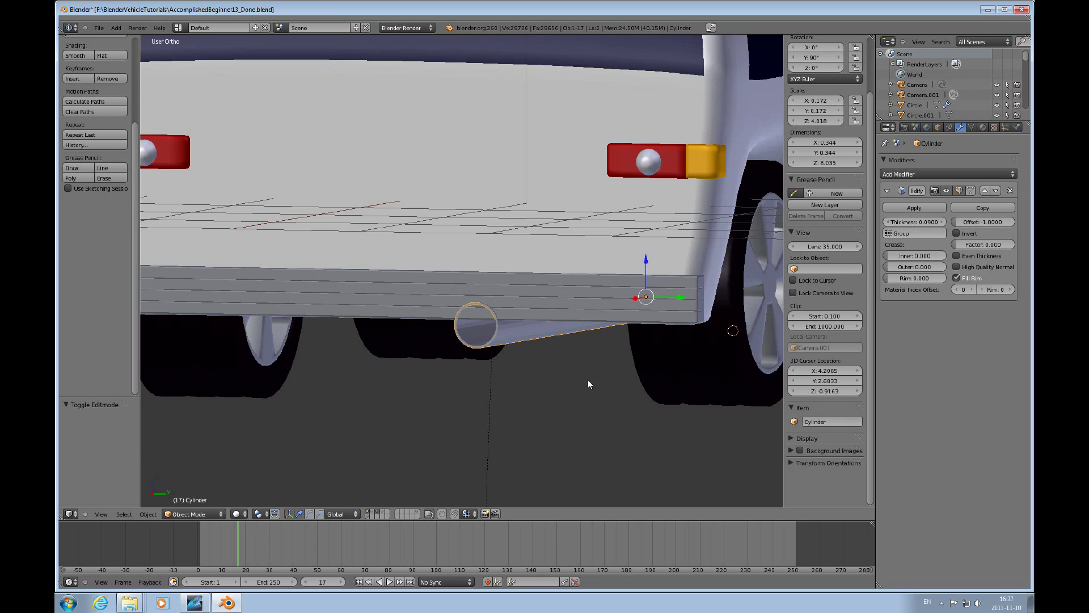
{"action": "scroll", "coordinate": [590, 377], "scroll_direction": "up", "scroll_amount": 4}
{"action": "scroll", "coordinate": [578, 385], "scroll_direction": "down", "scroll_amount": 2}
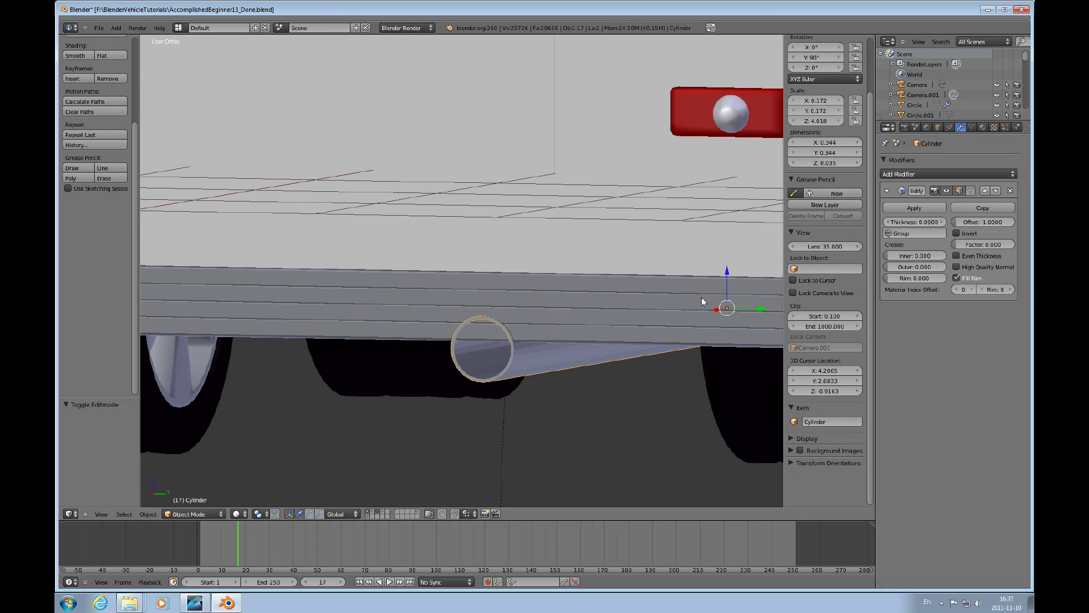
Lower the tailpipe below the rear bumper and frame the car's rear in side view
{"action": "left_click_drag", "start_coordinate": [727, 276], "coordinate": [724, 292]}
{"action": "middle_click_drag", "start_coordinate": [724, 292], "coordinate": [619, 253]}
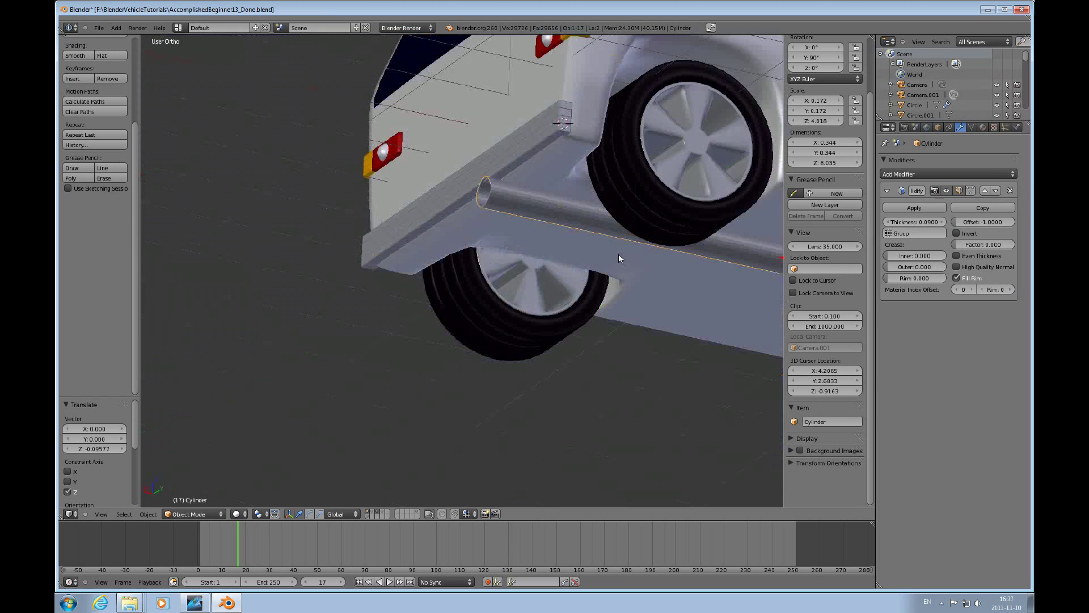
{"action": "key", "text": "ctrl+KP_3"}
{"action": "key", "text": "KP_3"}
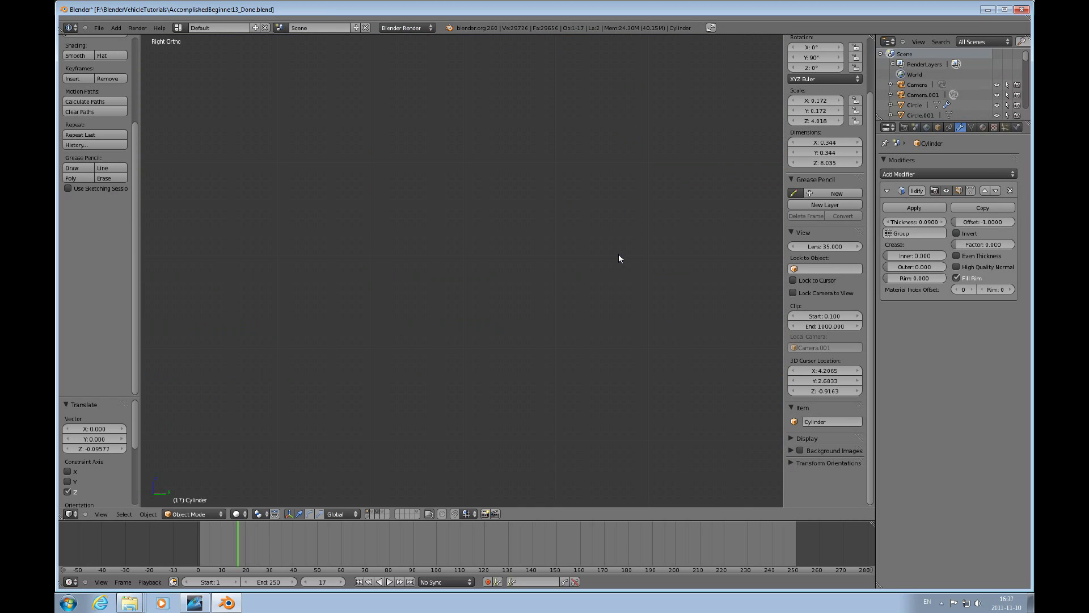
{"action": "key", "text": "ctrl+KP_8"}
{"action": "key", "text": "ctrl+KP_6"}
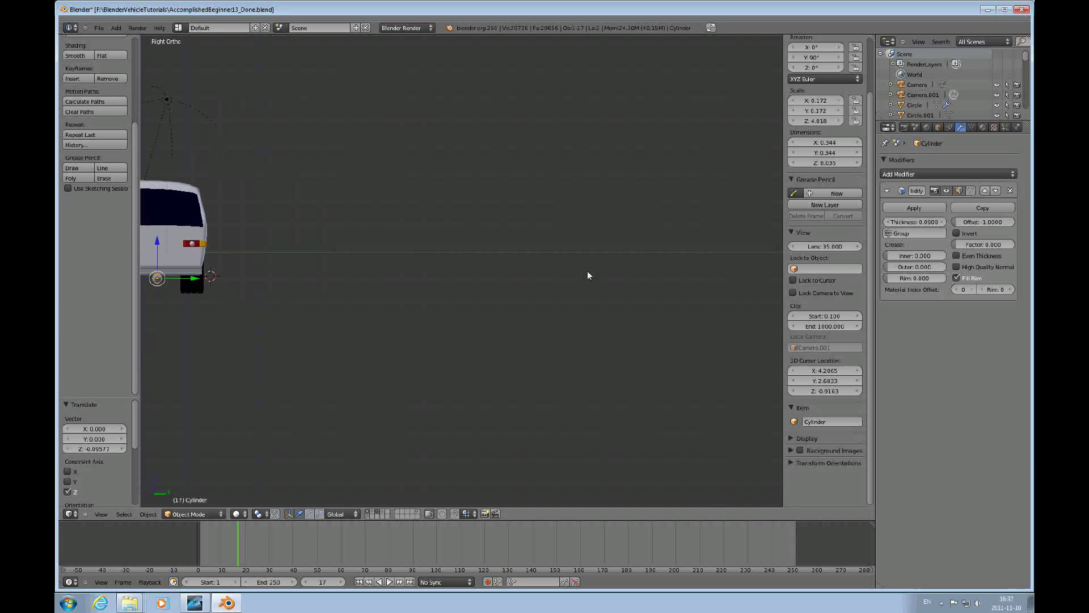
{"action": "key", "text": "ctrl+KP_4"}
{"action": "key", "text": "Home"}
{"action": "key", "text": "ctrl+KP_4"}
{"action": "key", "text": "KP_Add"}
{"action": "key", "text": "KP_Add"}
{"action": "key", "text": "KP_Add"}
{"action": "key", "text": "KP_Add"}
{"action": "key", "text": "KP_Add"}
{"action": "key", "text": "KP_Add"}
{"action": "key", "text": "KP_Add"}
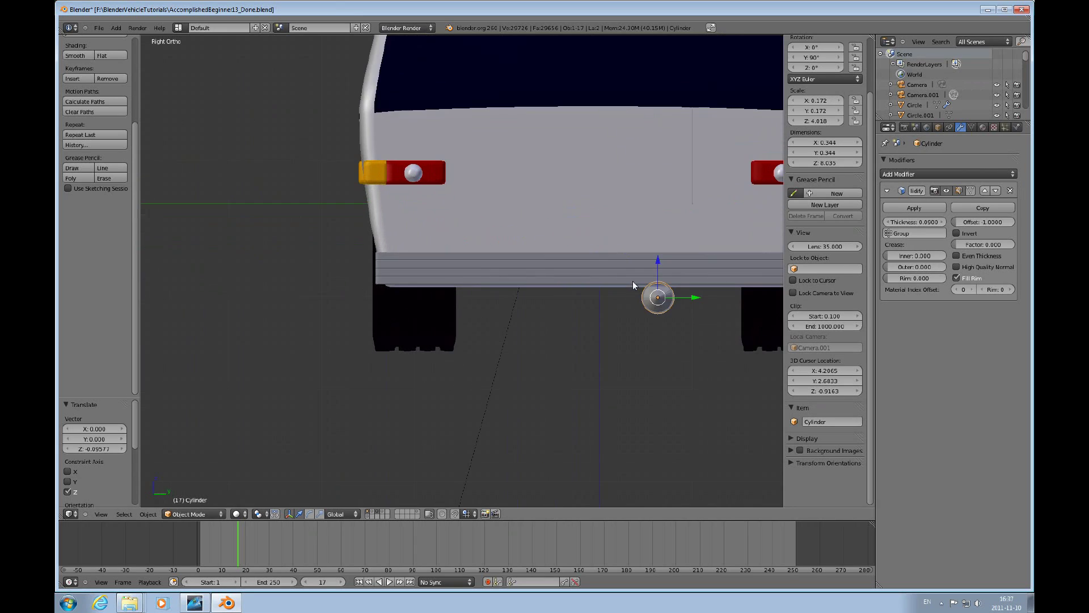
{"action": "key", "text": "ctrl+KP_6"}
{"action": "key", "text": "ctrl+KP_6"}
Shift the tailpipe 0.655 along Y and slim it to 0.2 wide, keeping its length
{"action": "left_click_drag", "start_coordinate": [592, 301], "coordinate": [652, 301]}
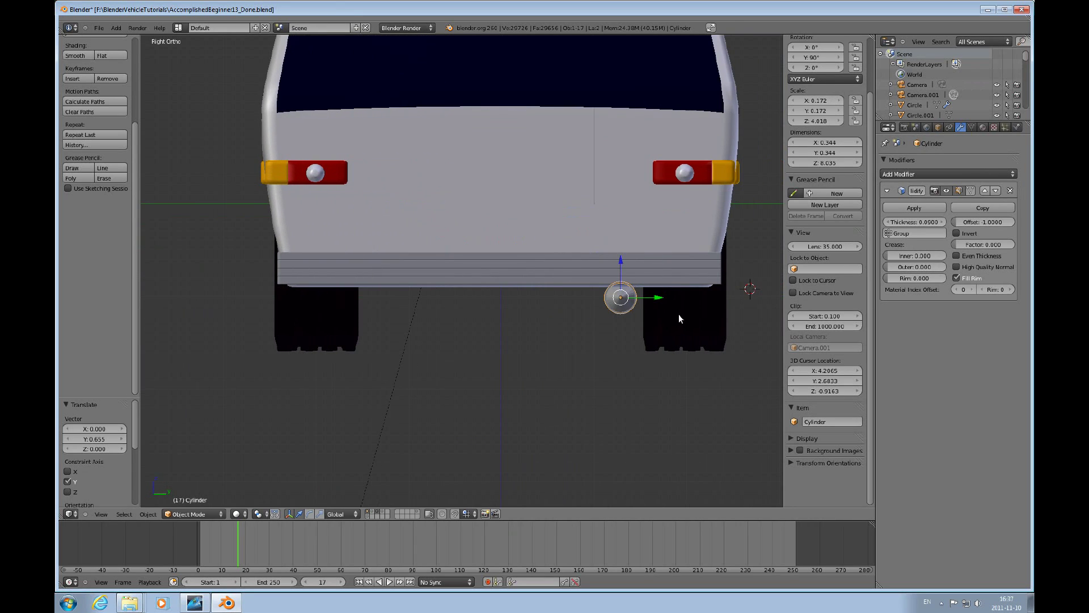
{"action": "key", "text": "s"}
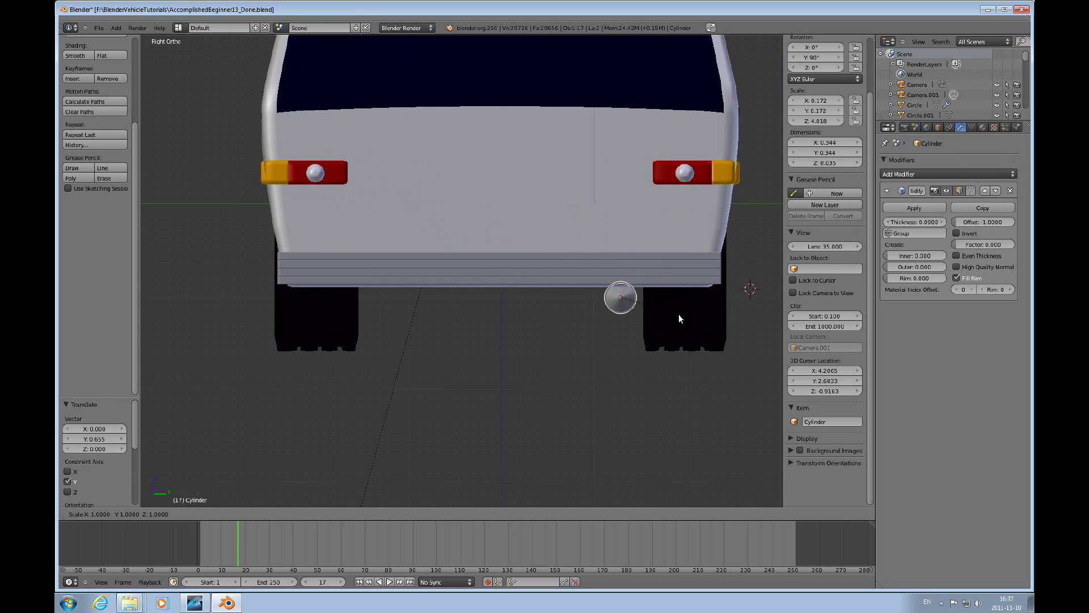
{"action": "key", "text": "shift+x"}
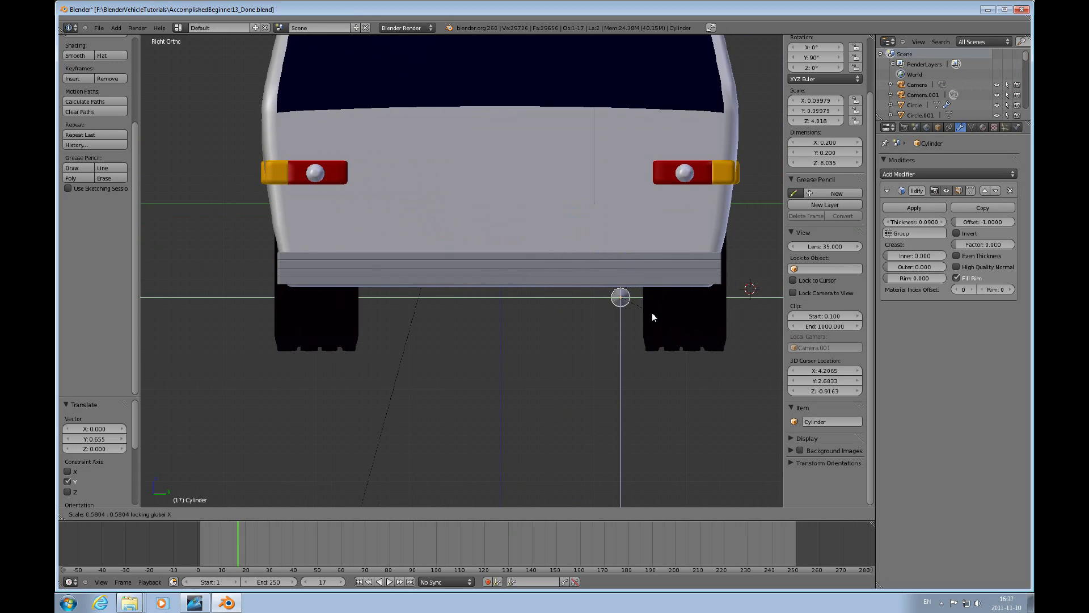
{"action": "left_click", "coordinate": [652, 316]}
Adjust the tailpipe's height slightly and view the whole car from the side
{"action": "middle_click_drag", "start_coordinate": [652, 316], "coordinate": [634, 325]}
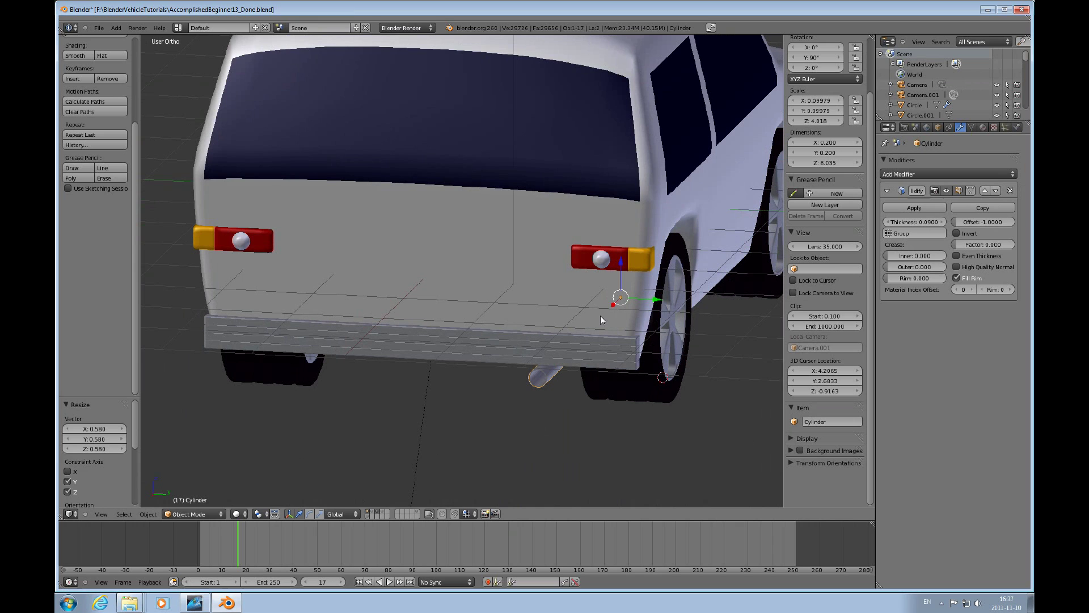
{"action": "left_click_drag", "start_coordinate": [620, 276], "coordinate": [636, 313]}
{"action": "middle_click_drag", "start_coordinate": [635, 308], "coordinate": [553, 302]}
{"action": "scroll", "coordinate": [717, 294], "scroll_direction": "down", "scroll_amount": 5}
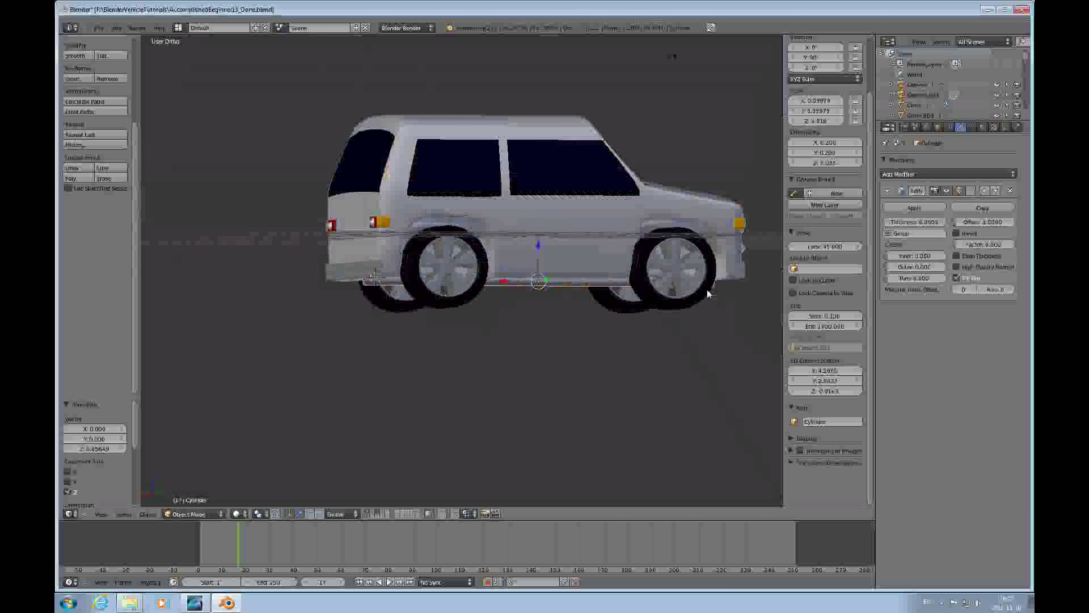
{"action": "middle_click_drag", "start_coordinate": [707, 290], "coordinate": [627, 223]}
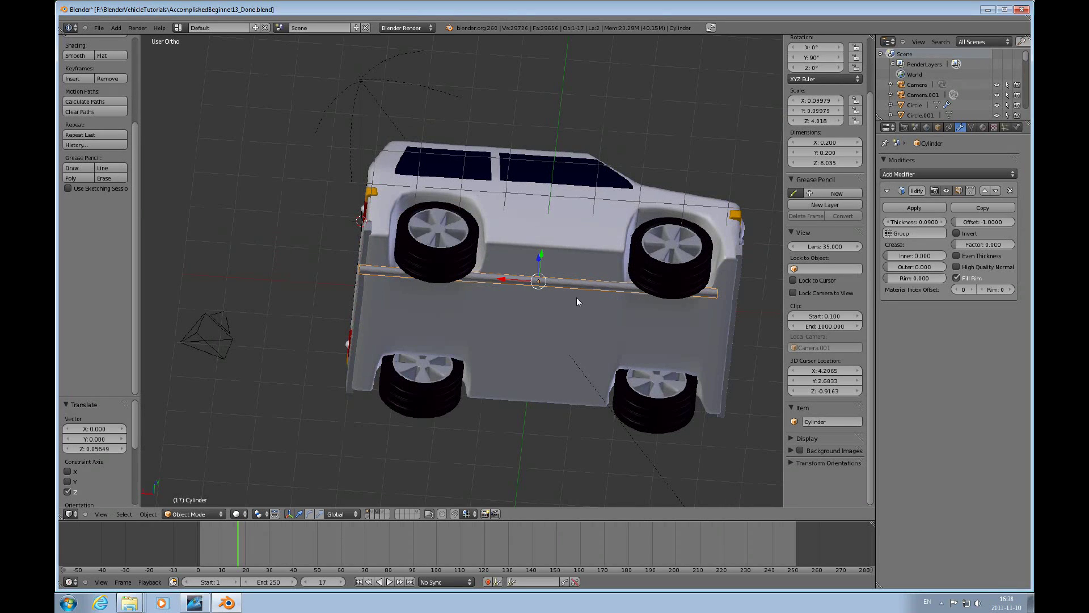
Shorten the cylinder along X to 3.389 long and slide it 3.302 toward the car's rear
{"action": "key", "text": "s"}
{"action": "key", "text": "x"}
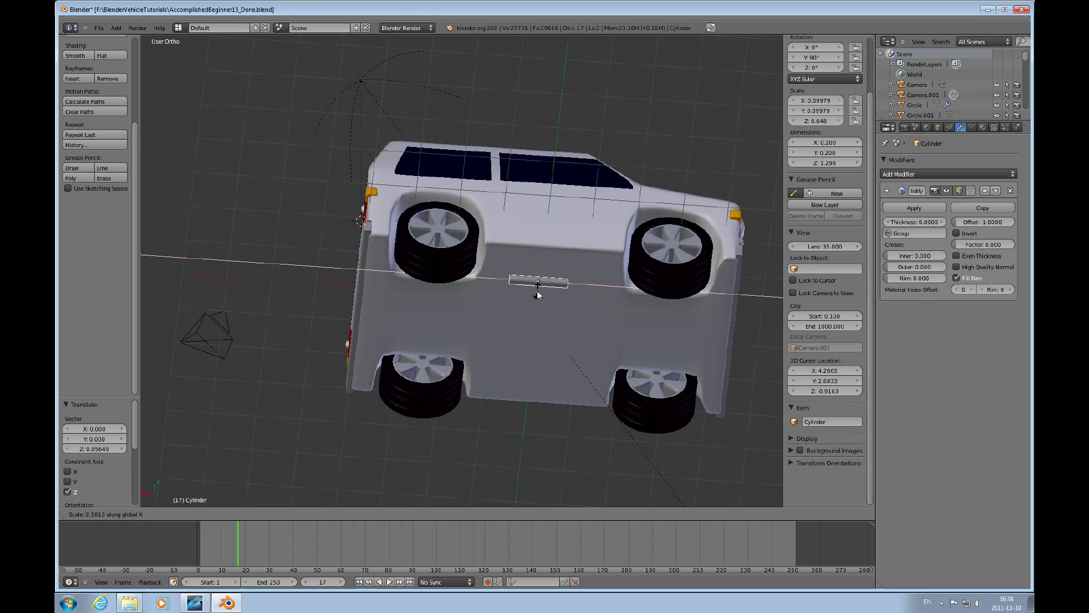
{"action": "left_click", "coordinate": [543, 291]}
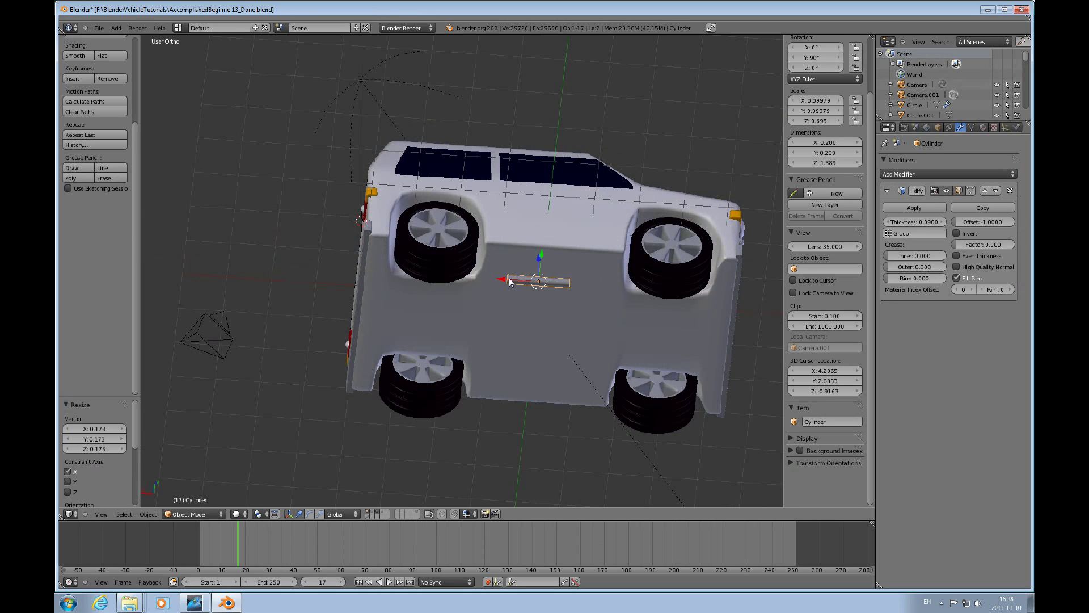
{"action": "key", "text": "g"}
{"action": "left_click", "coordinate": [370, 269]}
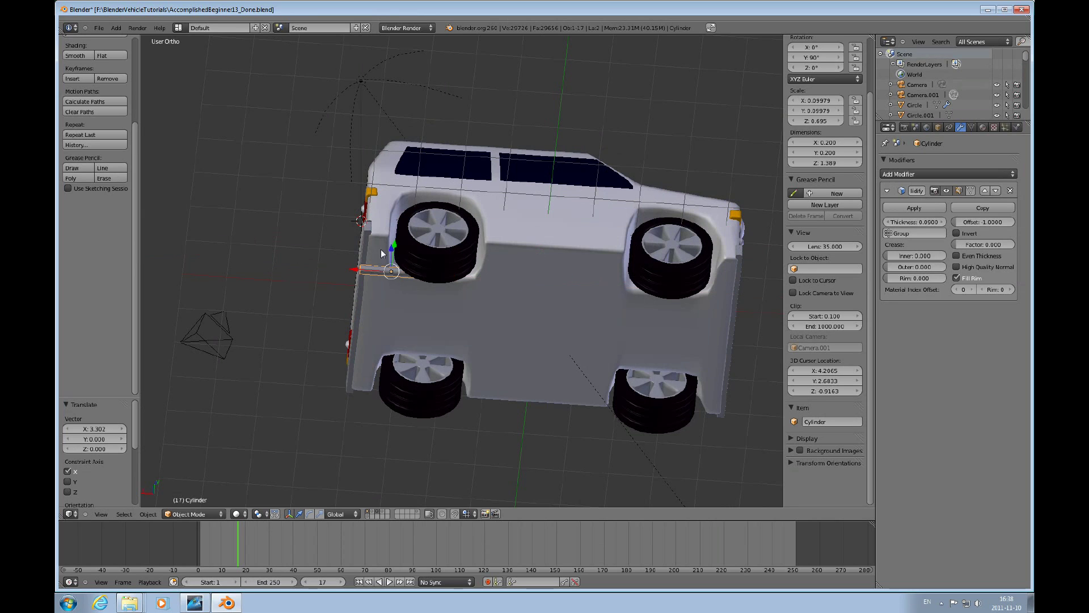
{"action": "middle_click_drag", "start_coordinate": [404, 236], "coordinate": [461, 294]}
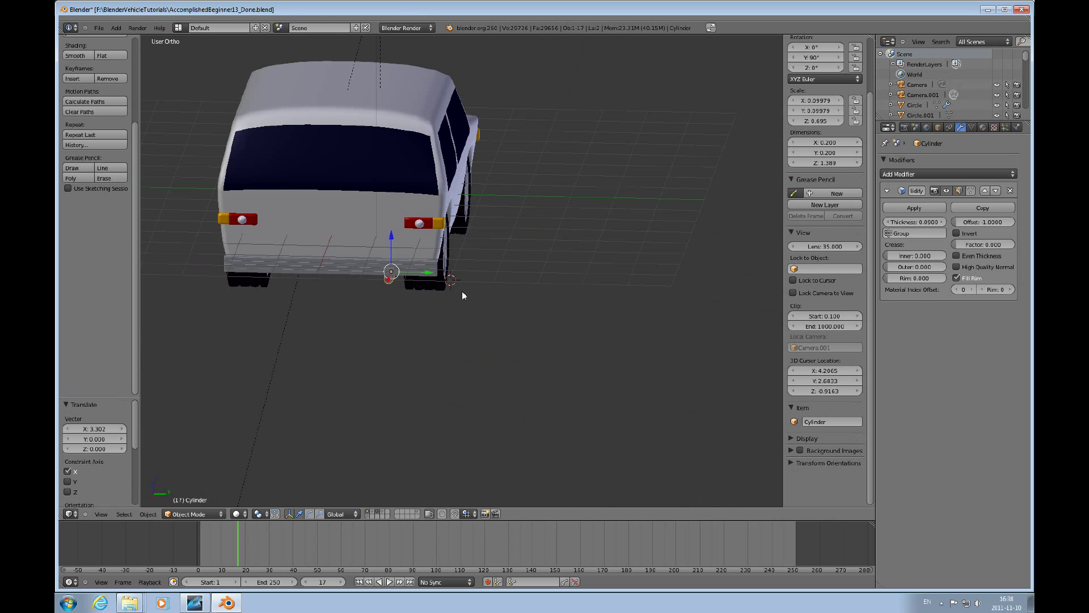
Frame the car's rear bumper in a straight Right Ortho view
{"action": "key", "text": "ctrl+KP_3"}
{"action": "key", "text": "KP_3"}
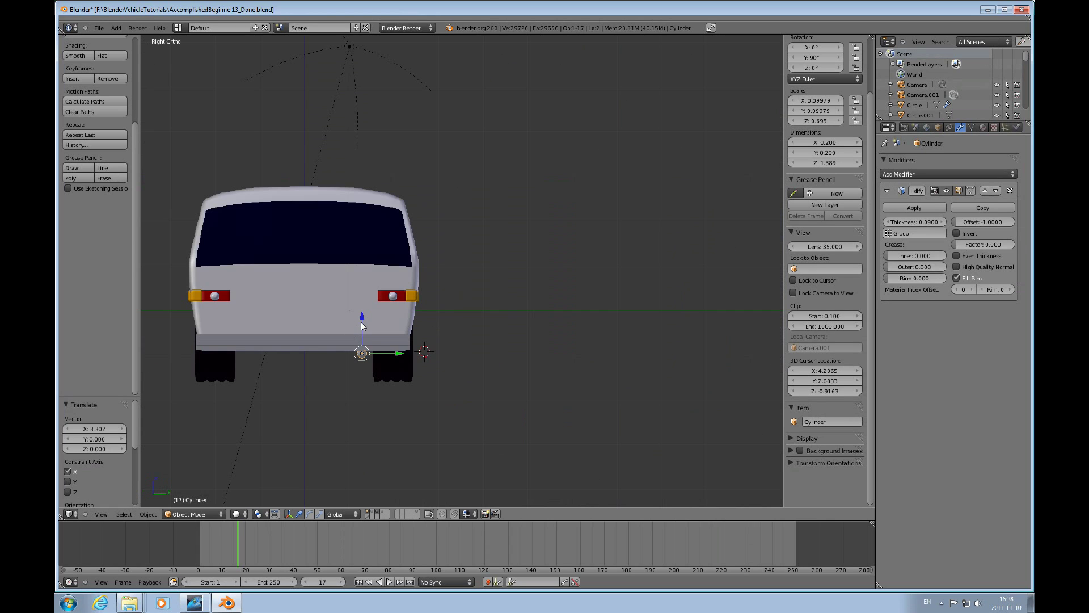
{"action": "left_click_drag", "start_coordinate": [362, 325], "coordinate": [360, 322]}
{"action": "middle_click_drag", "start_coordinate": [371, 327], "coordinate": [369, 370]}
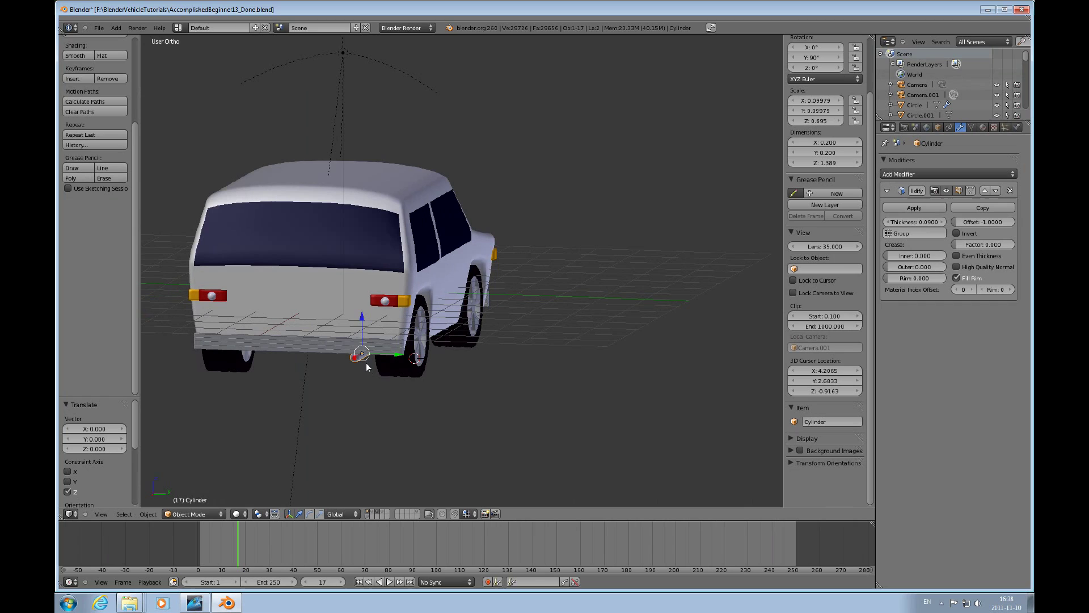
{"action": "key", "text": "KP_3"}
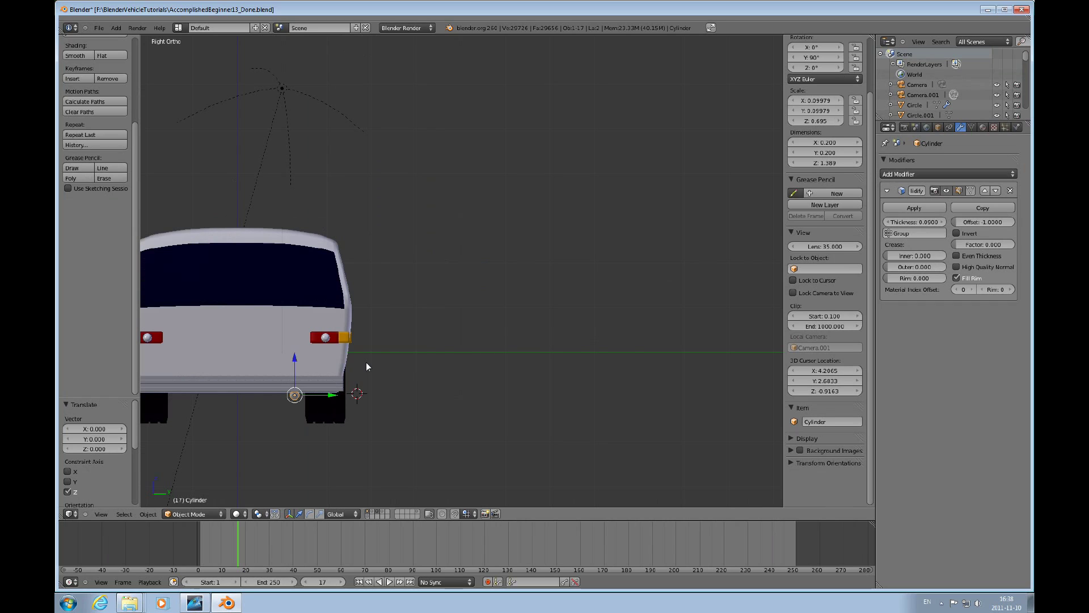
{"action": "key", "text": "ctrl+KP_6"}
{"action": "key", "text": "ctrl+KP_4"}
{"action": "key", "text": "ctrl+KP_4"}
{"action": "key", "text": "ctrl+KP_4"}
{"action": "key", "text": "ctrl+KP_4"}
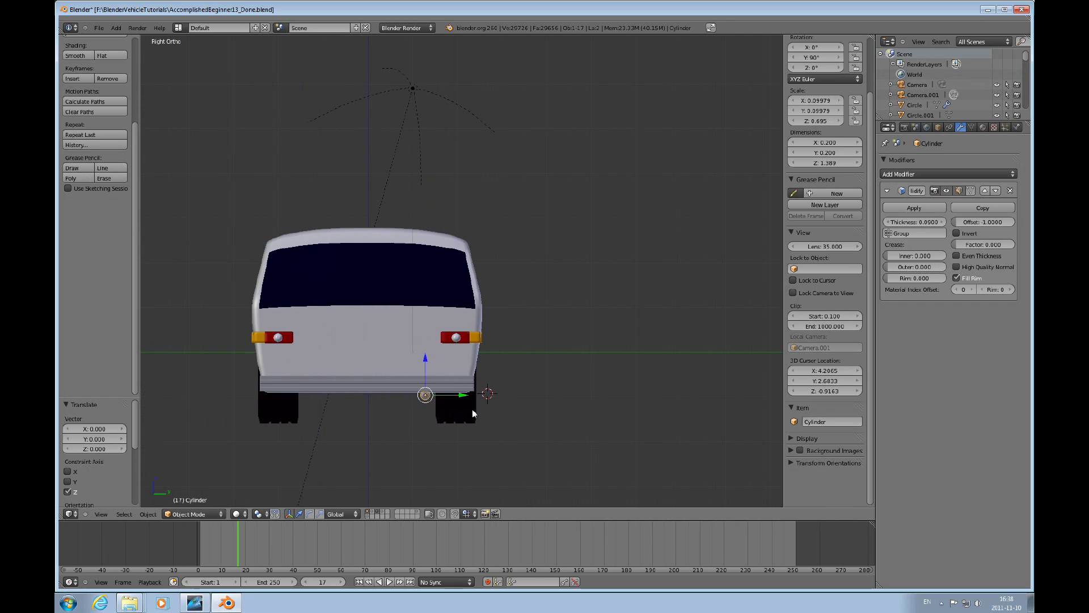
{"action": "key", "text": "ctrl+KP_4"}
{"action": "key", "text": "ctrl+KP_4"}
{"action": "key", "text": "ctrl+KP_8"}
{"action": "key", "text": "ctrl+KP_2"}
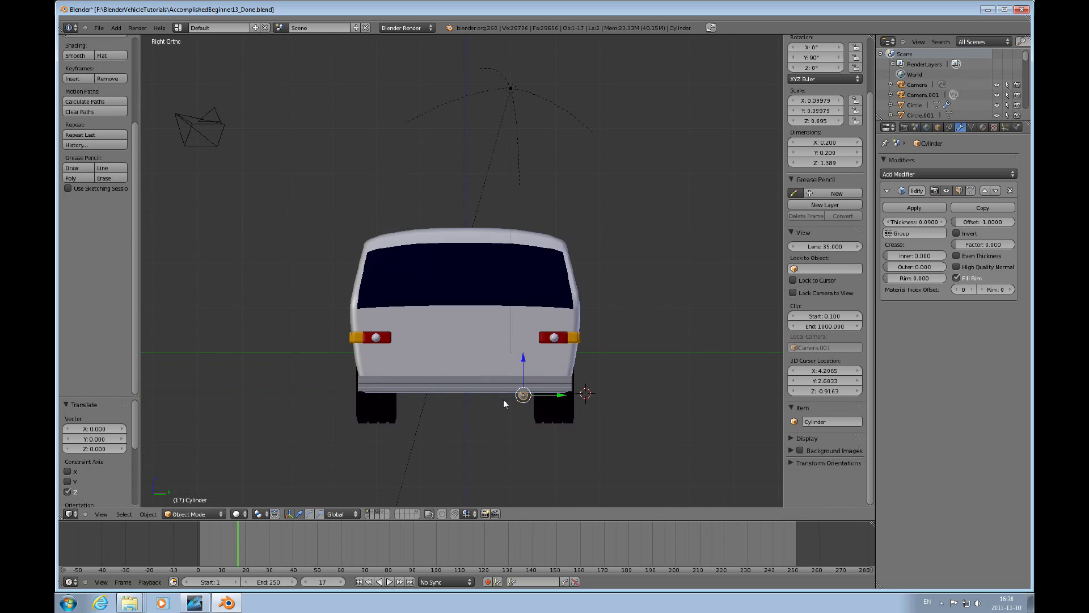
{"action": "key", "text": "ctrl+KP_2"}
Duplicate the tailpipe cylinder as Cylinder.001 beneath the rear bumper
{"action": "scroll", "coordinate": [521, 387], "scroll_direction": "up", "scroll_amount": 3}
{"action": "key", "text": "ctrl+KP_4"}
{"action": "key", "text": "ctrl+KP_4"}
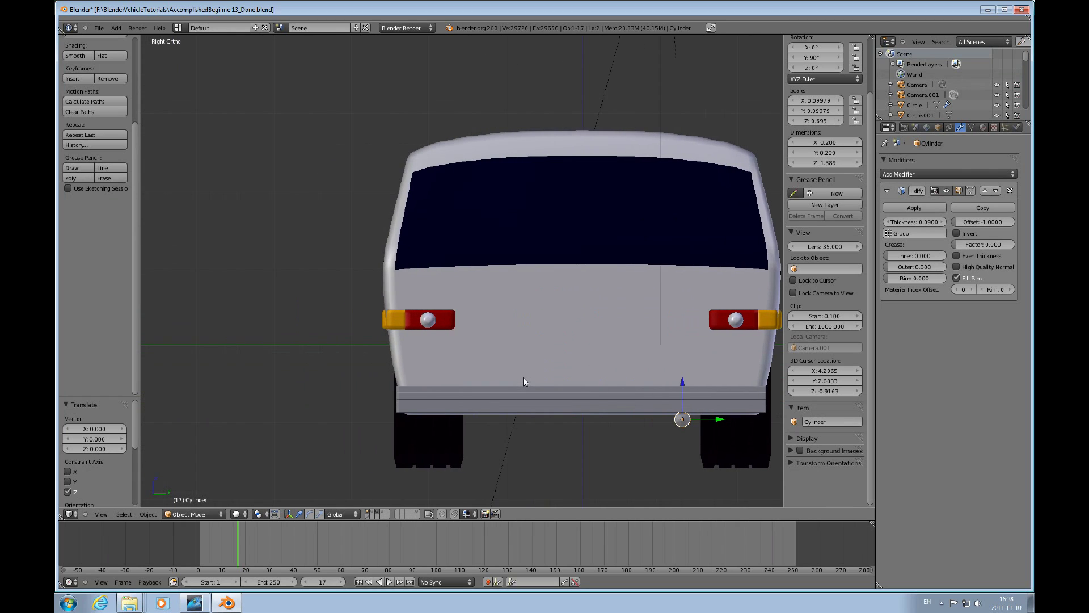
{"action": "key", "text": "ctrl+KP_6"}
{"action": "key", "text": "ctrl+KP_6"}
{"action": "key", "text": "ctrl+KP_2"}
{"action": "key", "text": "ctrl+KP_2"}
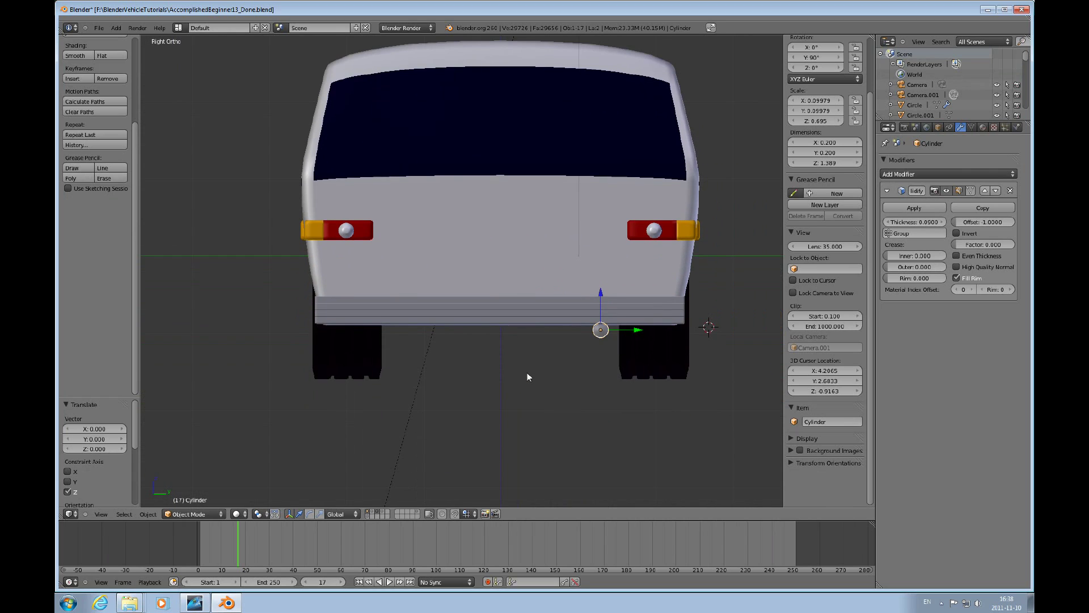
{"action": "key", "text": "shift+d"}
Move Cylinder.001 along Y to the opposite side of the rear bumper
{"action": "right_click", "coordinate": [625, 337]}
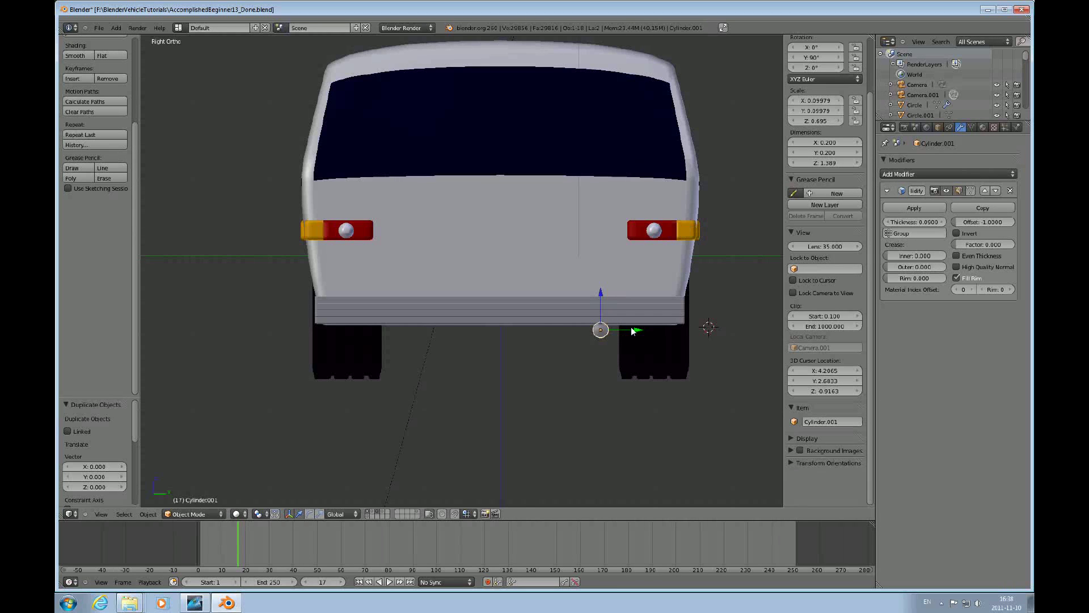
{"action": "key", "text": "g"}
{"action": "key", "text": "y"}
{"action": "left_click", "coordinate": [423, 351]}
{"action": "middle_click_drag", "start_coordinate": [516, 331], "coordinate": [421, 338]}
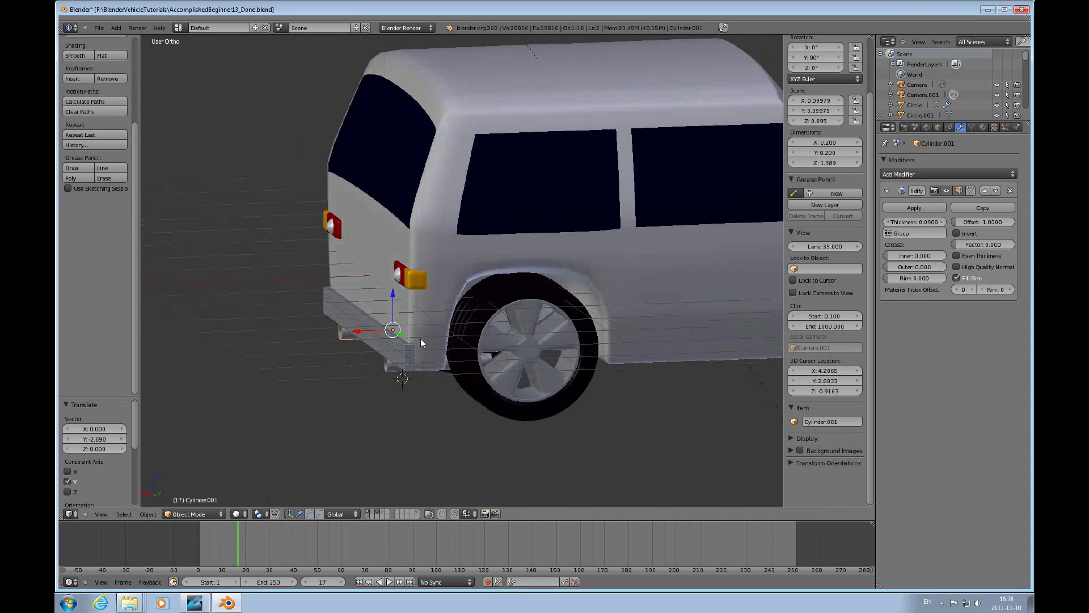
Nudge each tailpipe along X to fine-tune its position under the bumper
{"action": "right_click", "coordinate": [393, 369]}
{"action": "right_click", "coordinate": [399, 366]}
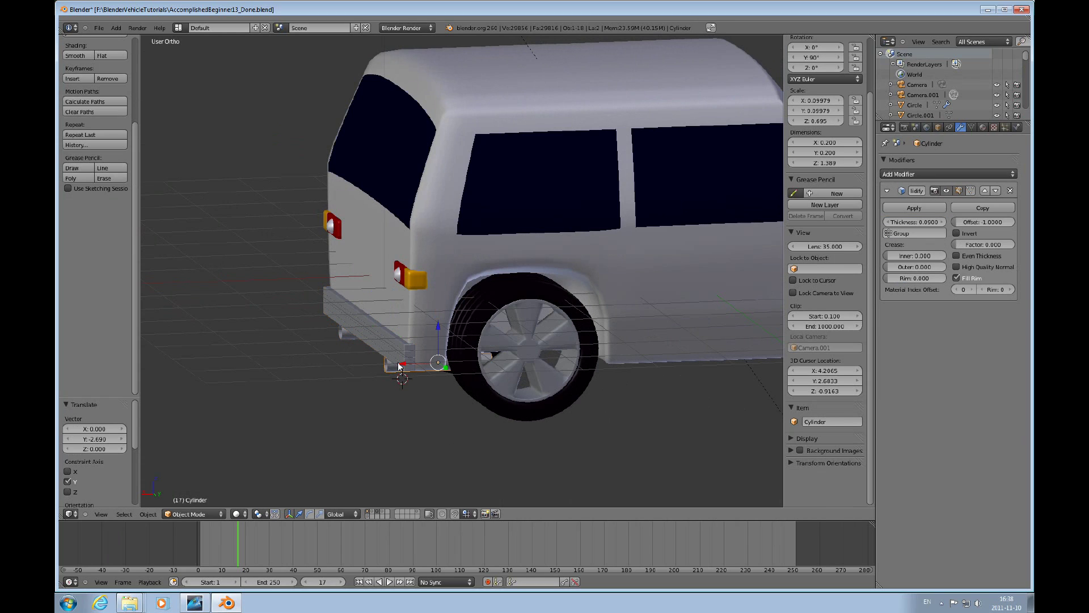
{"action": "key", "text": "g"}
{"action": "key", "text": "x"}
{"action": "left_click", "coordinate": [359, 348]}
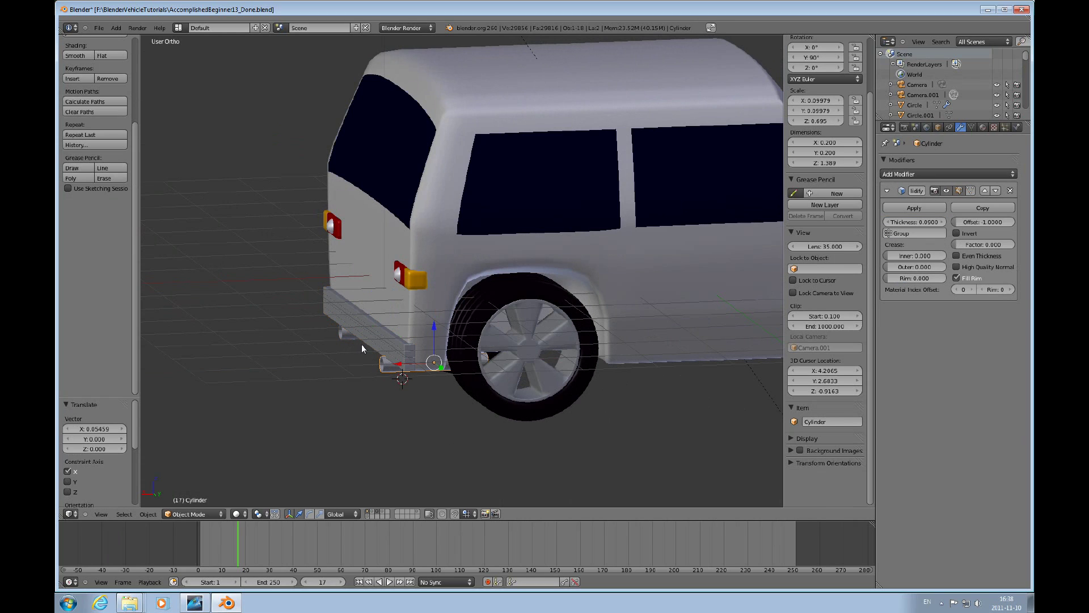
{"action": "middle_click_drag", "start_coordinate": [362, 345], "coordinate": [353, 340]}
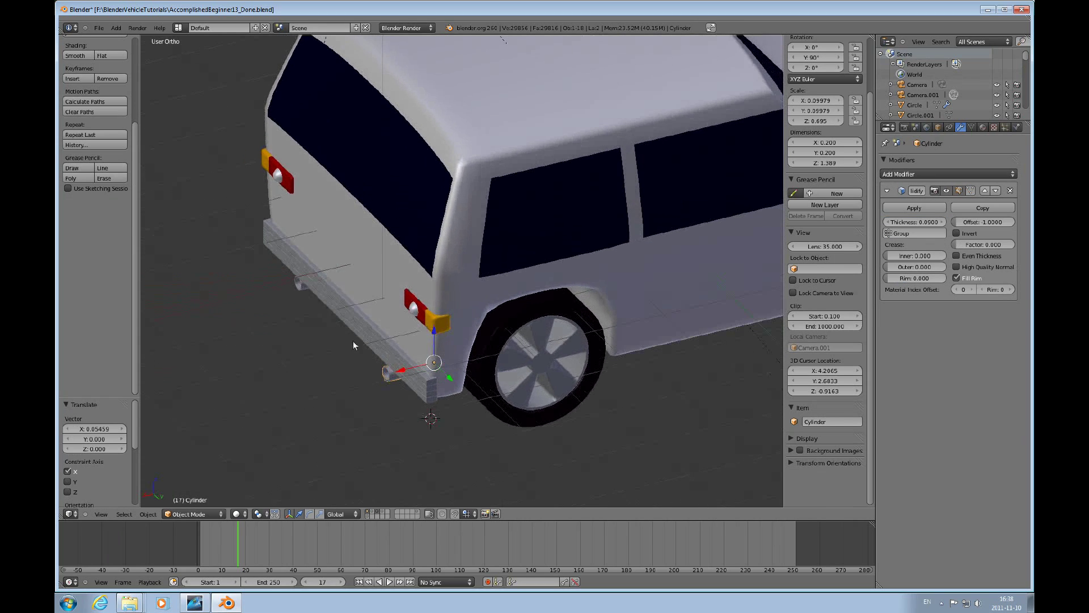
{"action": "right_click", "coordinate": [304, 286]}
{"action": "key", "text": "g"}
{"action": "key", "text": "x"}
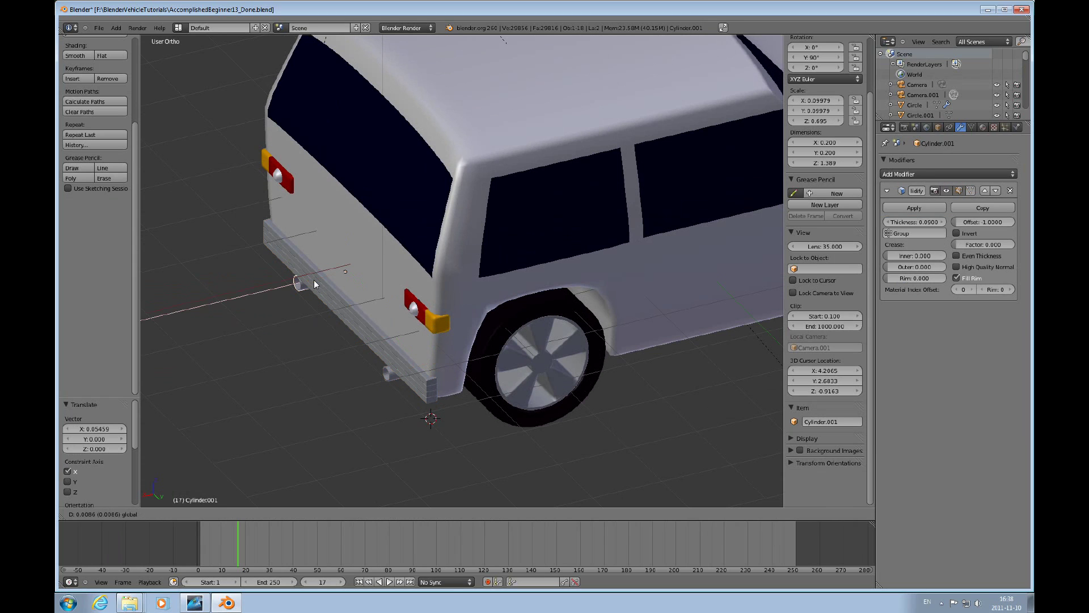
{"action": "left_click", "coordinate": [317, 286]}
{"action": "middle_click_drag", "start_coordinate": [357, 298], "coordinate": [490, 255]}
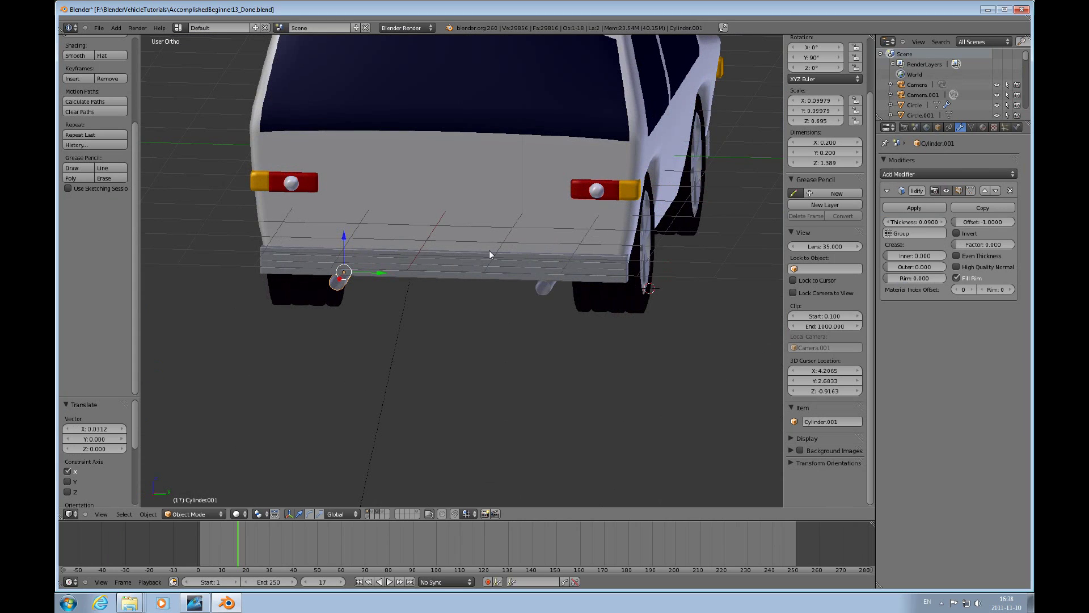
{"action": "key", "text": "KP_0"}
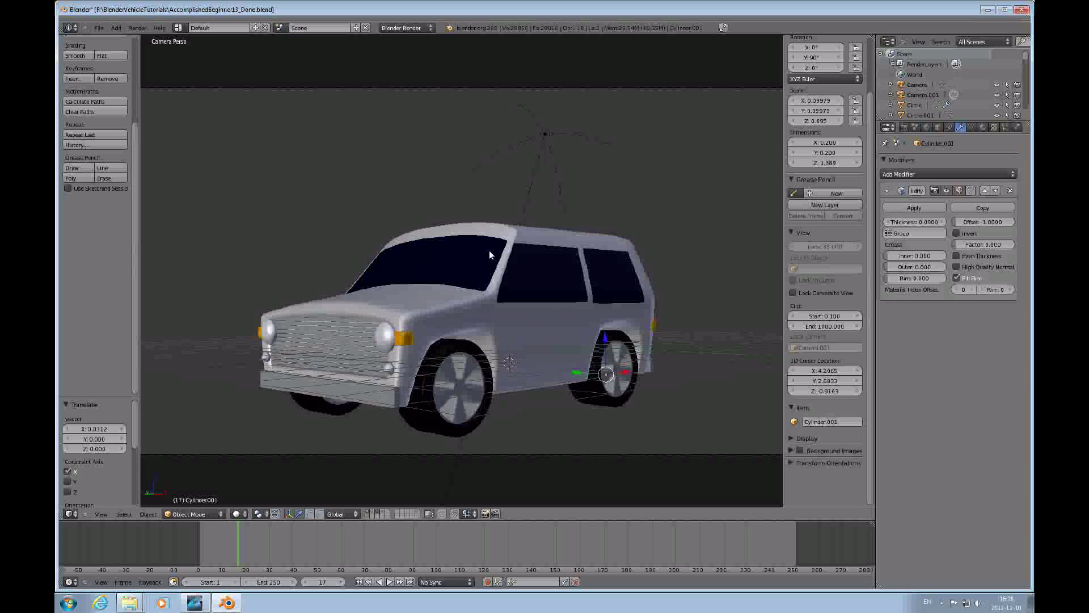
Enter Edit Mode on Cylinder.001 and view it from below
{"action": "key", "text": "KP_3"}
{"action": "key", "text": "ctrl+KP_3"}
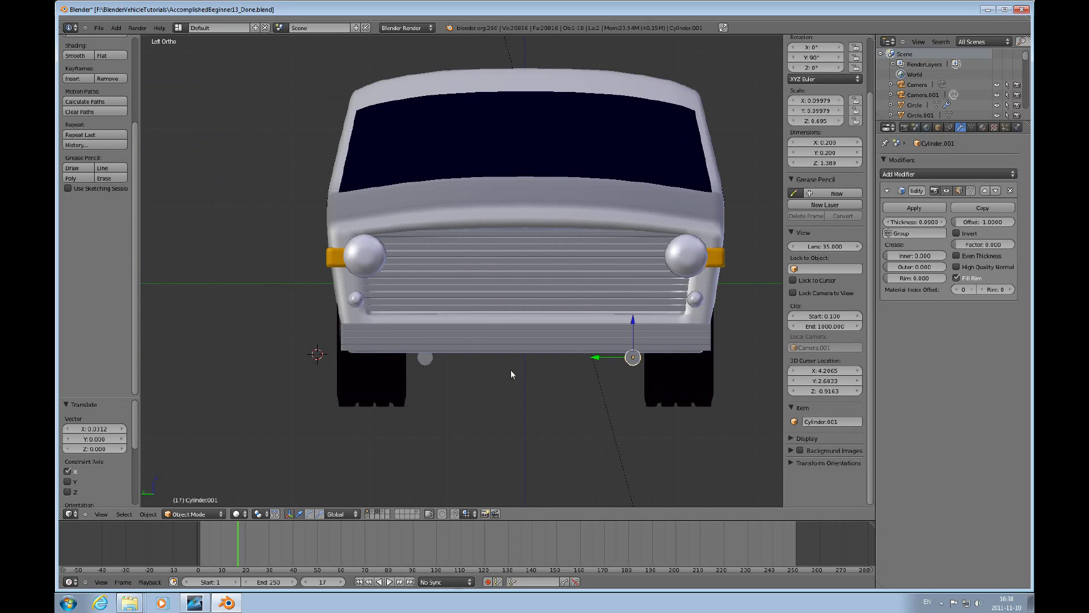
{"action": "middle_click_drag", "start_coordinate": [518, 365], "coordinate": [486, 347]}
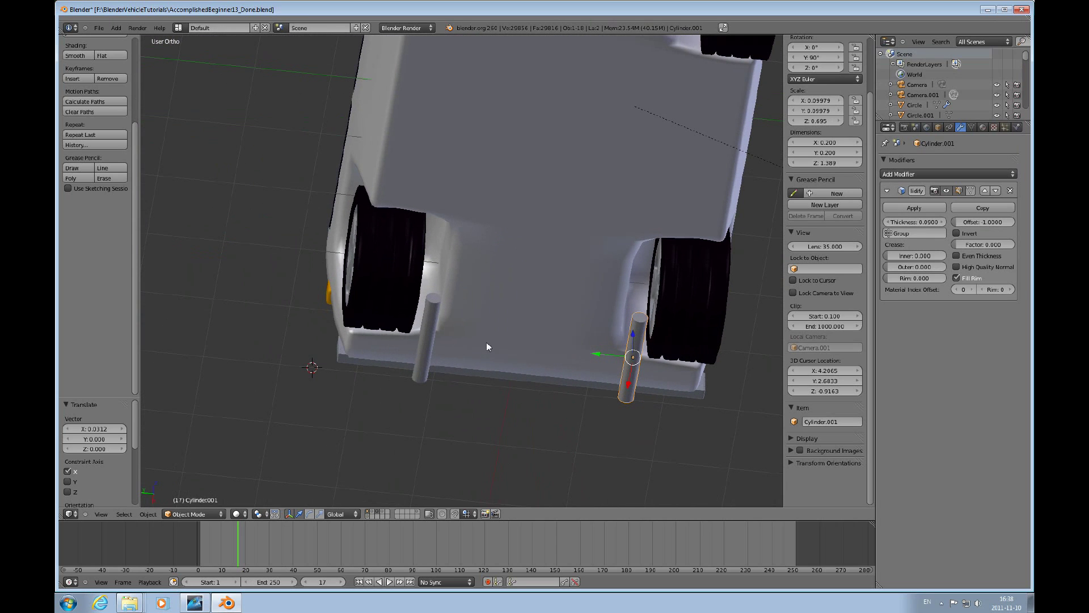
{"action": "key", "text": "Tab"}
{"action": "middle_click_drag", "start_coordinate": [581, 313], "coordinate": [625, 347]}
{"action": "scroll", "coordinate": [574, 346], "scroll_direction": "up", "scroll_amount": 4}
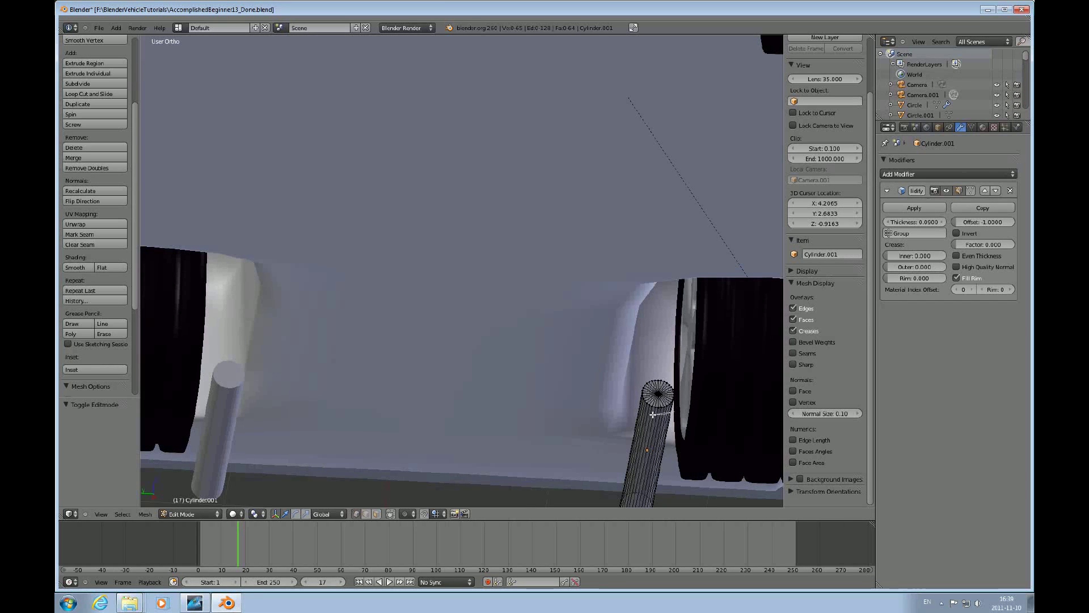
Circle-select the pipe's end vertices and raise them 0.156 along Z
{"action": "key", "text": "c"}
{"action": "left_click", "coordinate": [692, 380]}
{"action": "key", "text": "Escape"}
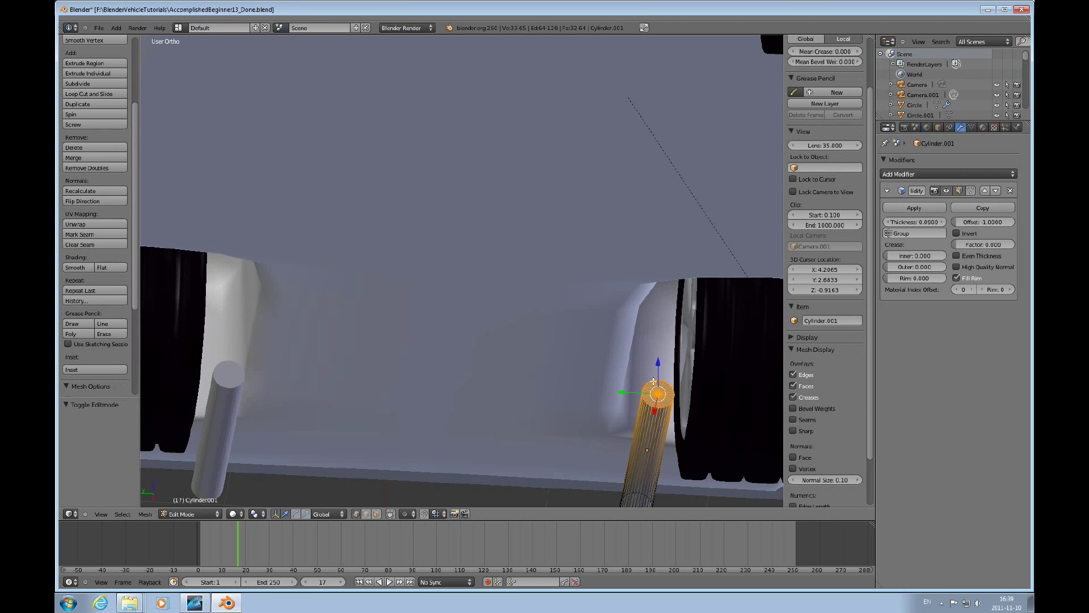
{"action": "mouse_move", "coordinate": [692, 379]}
{"action": "middle_mouse_down"}
{"action": "mouse_move", "coordinate": [609, 409]}
{"action": "mouse_move", "coordinate": [631, 401]}
{"action": "middle_mouse_up"}
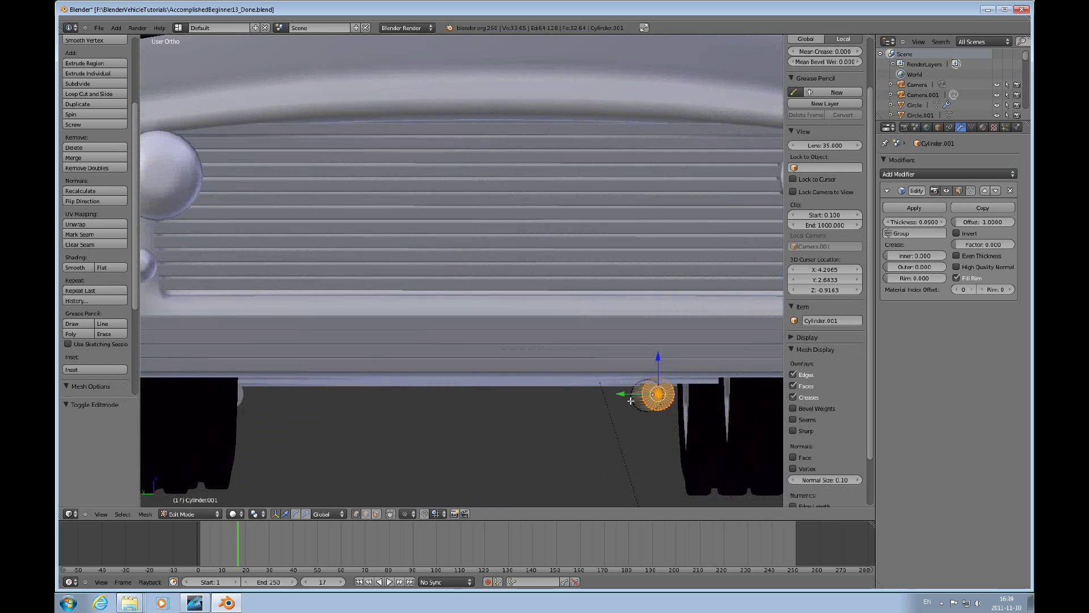
{"action": "key", "text": "KP_3"}
{"action": "key", "text": "ctrl+KP_3"}
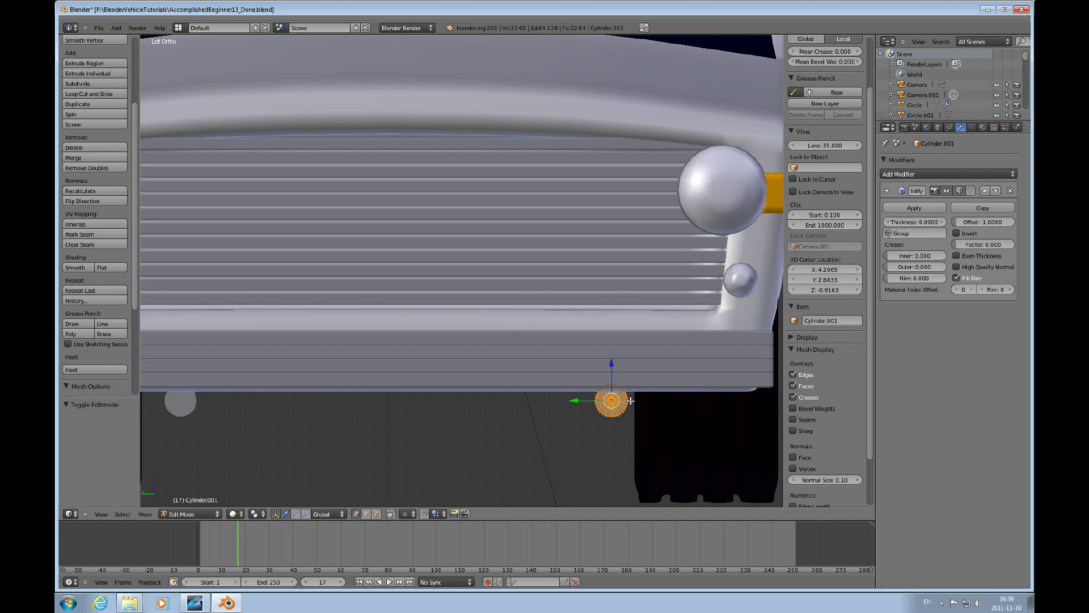
{"action": "mouse_move", "coordinate": [613, 365]}
{"action": "left_mouse_down"}
{"action": "mouse_move", "coordinate": [613, 345]}
{"action": "mouse_move", "coordinate": [622, 349]}
{"action": "left_mouse_up"}
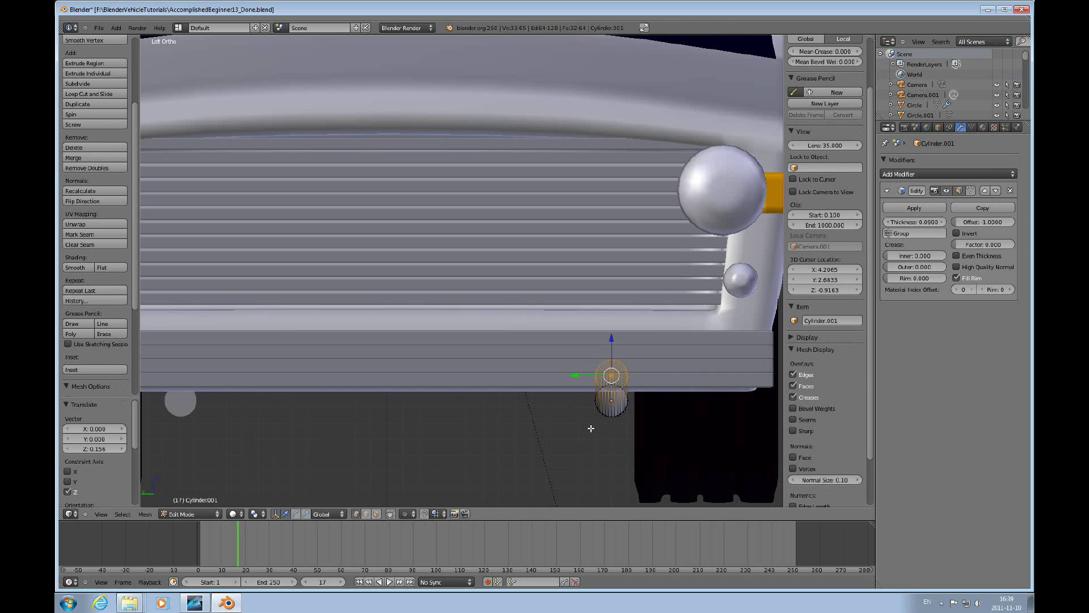
{"action": "key", "text": "Tab"}
{"action": "mouse_move", "coordinate": [593, 437]}
{"action": "middle_mouse_down"}
{"action": "mouse_move", "coordinate": [580, 429]}
{"action": "mouse_move", "coordinate": [603, 428]}
{"action": "mouse_move", "coordinate": [598, 437]}
{"action": "middle_mouse_up"}
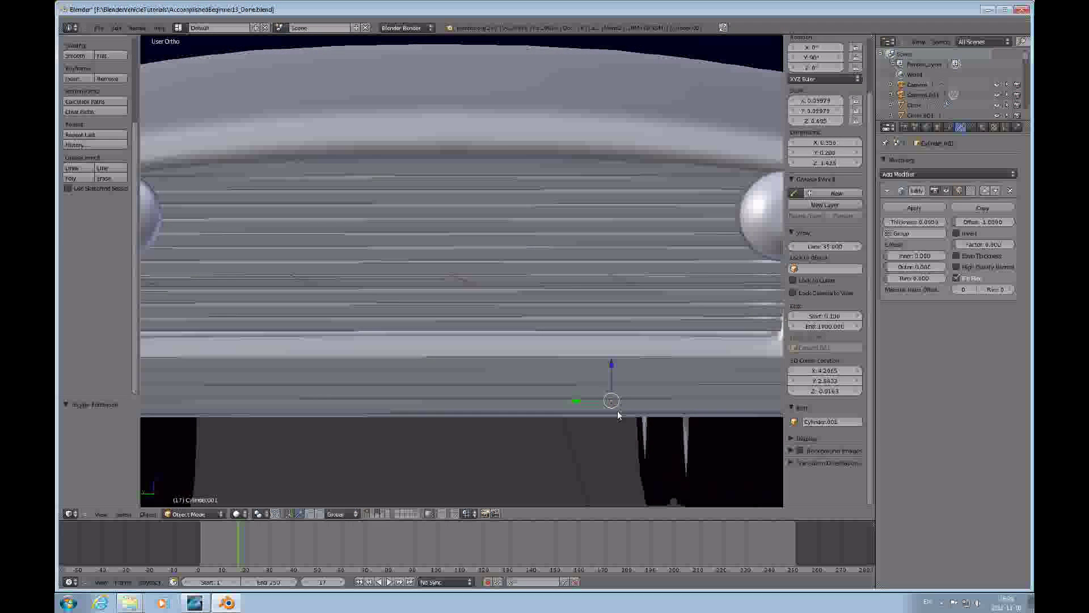
{"action": "mouse_move", "coordinate": [630, 404]}
{"action": "middle_mouse_down"}
{"action": "mouse_move", "coordinate": [489, 402]}
{"action": "mouse_move", "coordinate": [438, 391]}
{"action": "mouse_move", "coordinate": [431, 376]}
{"action": "mouse_move", "coordinate": [649, 399]}
{"action": "middle_mouse_up"}
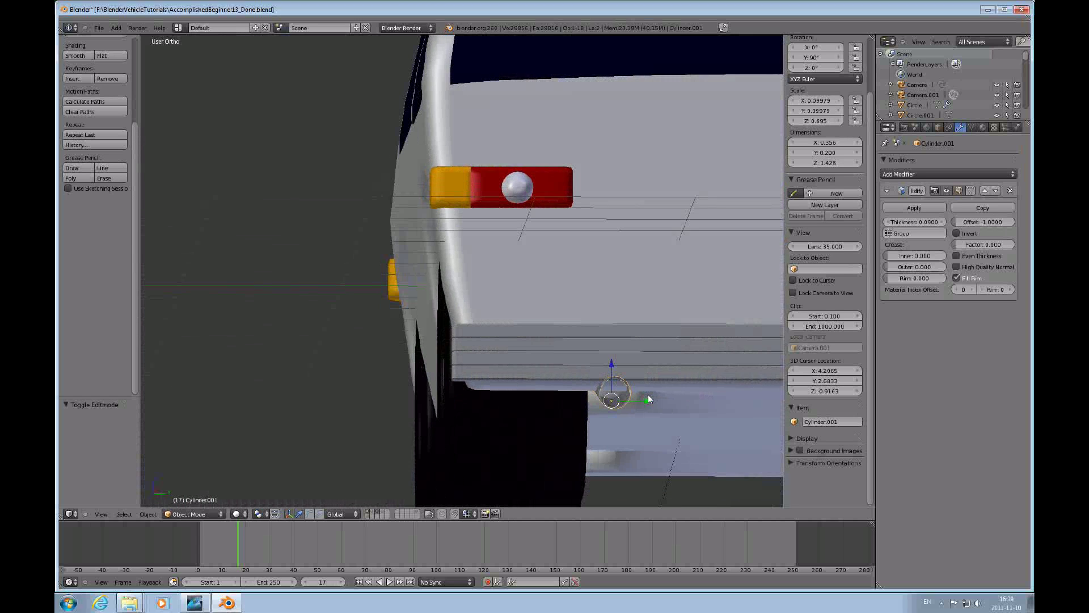
Delete the original straight tailpipe cylinder
{"action": "scroll", "coordinate": [659, 398], "scroll_direction": "down", "scroll_amount": 8, "text": "ctrl"}
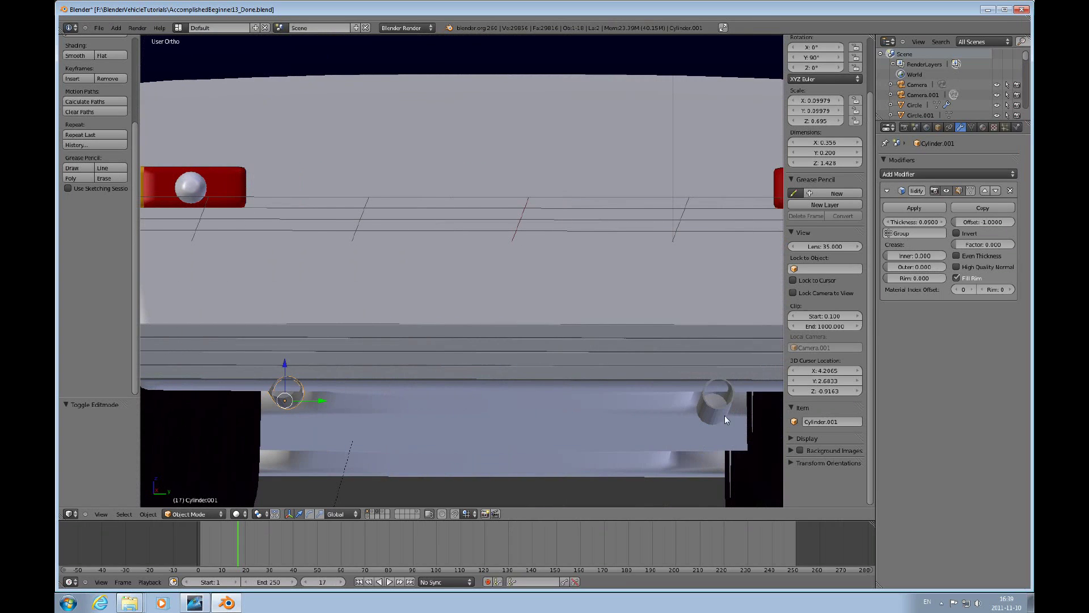
{"action": "right_click", "coordinate": [722, 409]}
{"action": "key", "text": "x"}
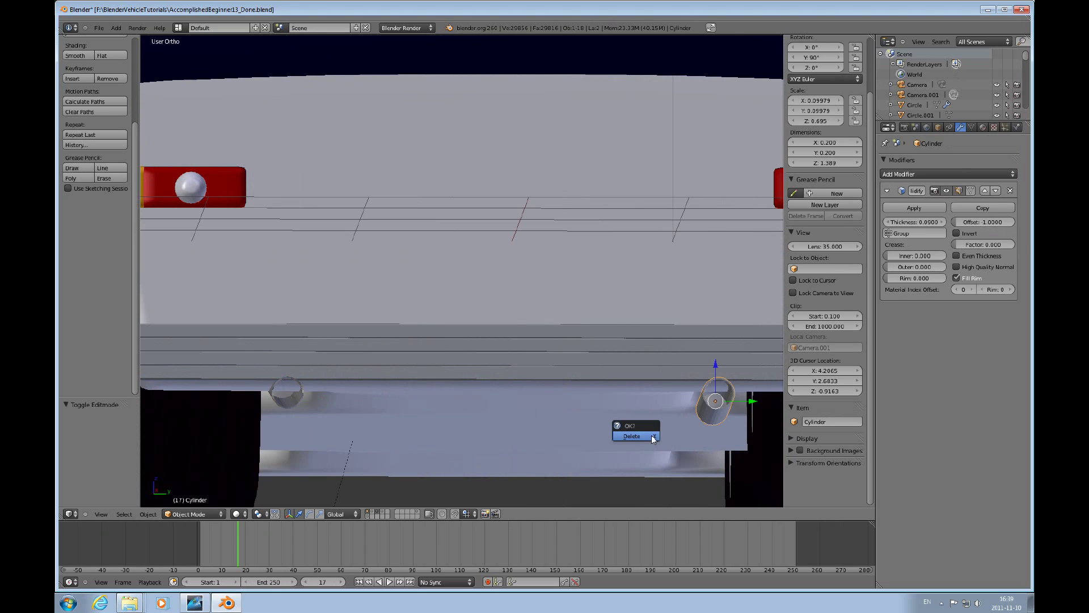
{"action": "left_click", "coordinate": [652, 435]}
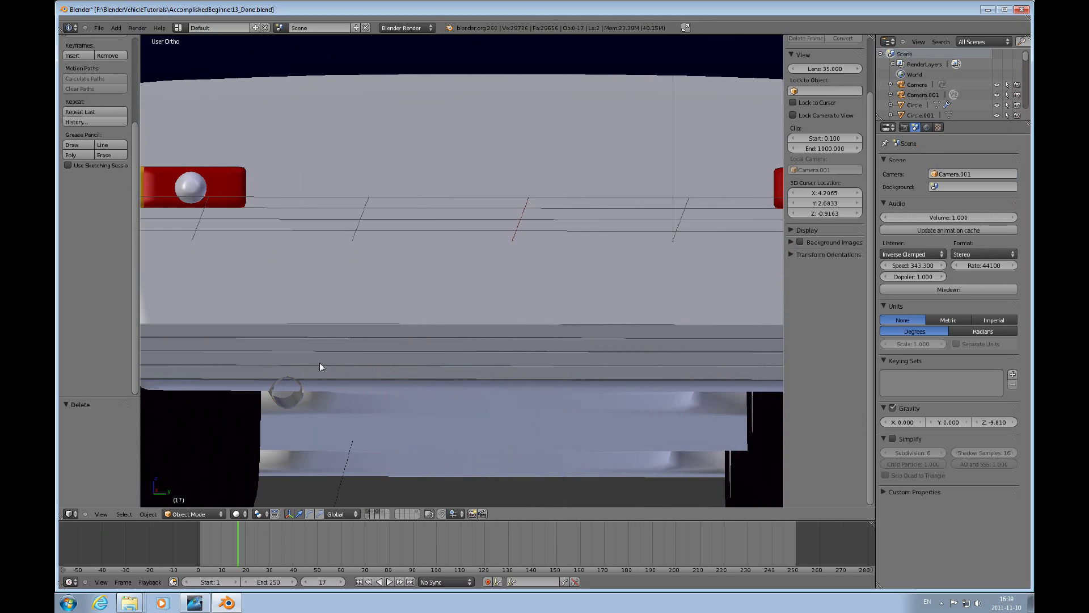
Duplicate the upturned tailpipe 2.795 along Y to the bumper's other end
{"action": "right_click", "coordinate": [293, 407]}
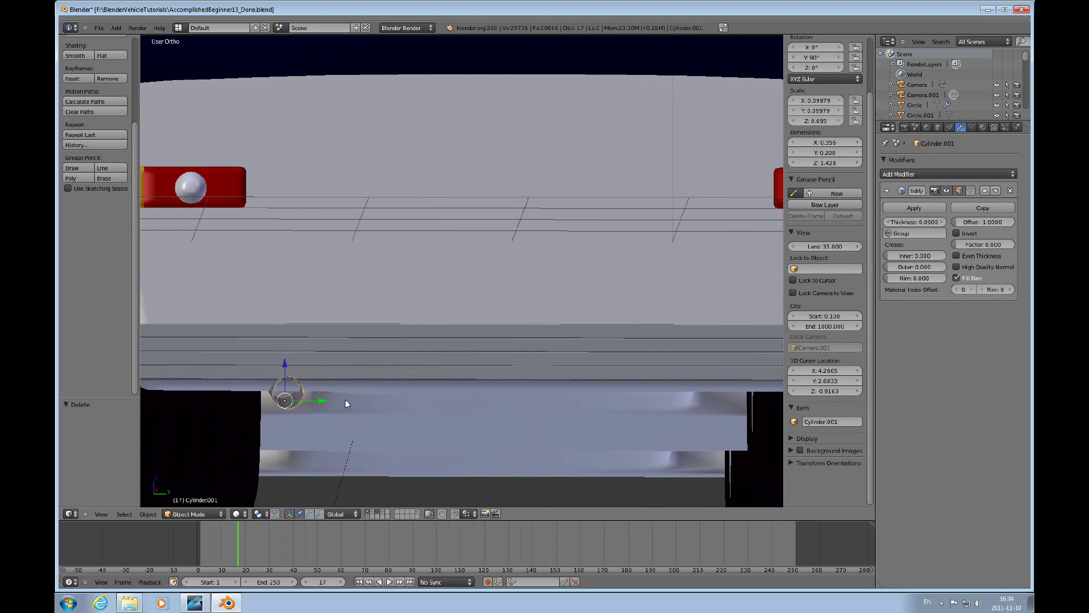
{"action": "key", "text": "KP_3"}
{"action": "scroll", "coordinate": [296, 455], "scroll_direction": "down", "scroll_amount": 4}
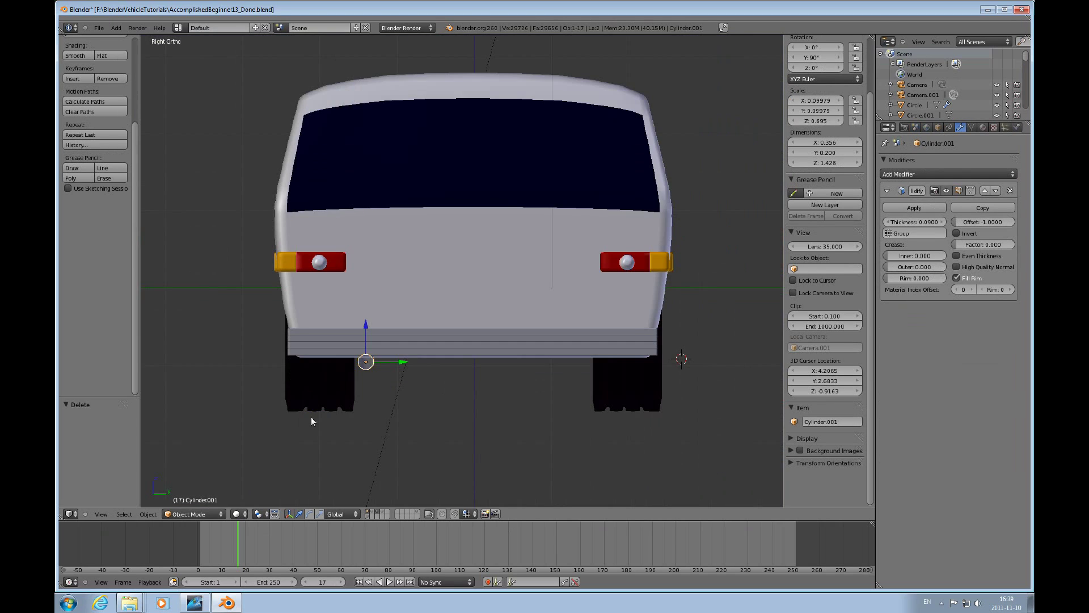
{"action": "scroll", "coordinate": [311, 416], "scroll_direction": "up", "scroll_amount": 2}
{"action": "key", "text": "shift+d"}
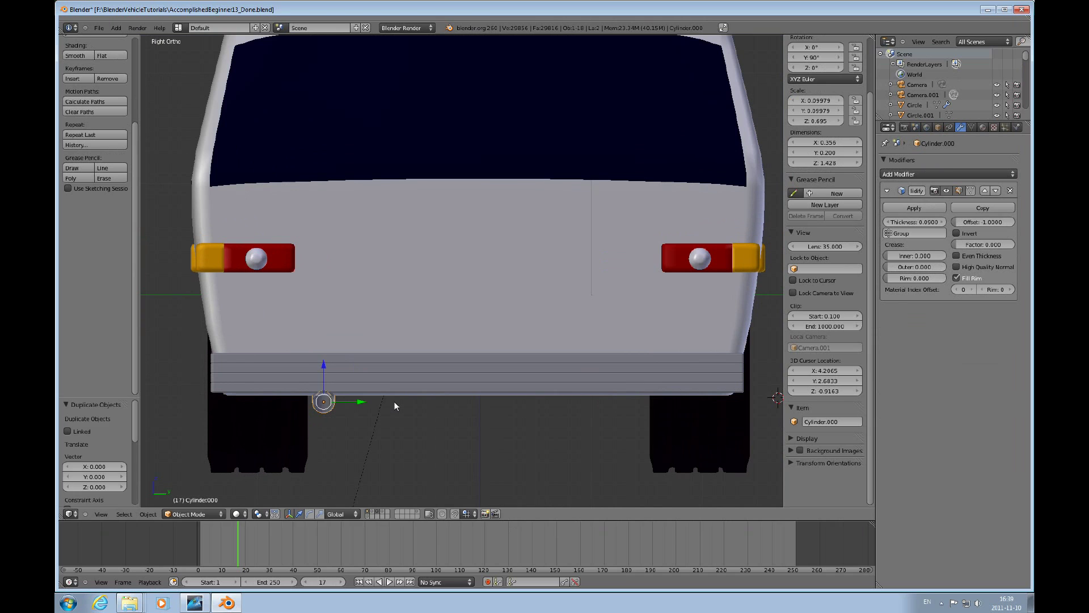
{"action": "key", "text": "y"}
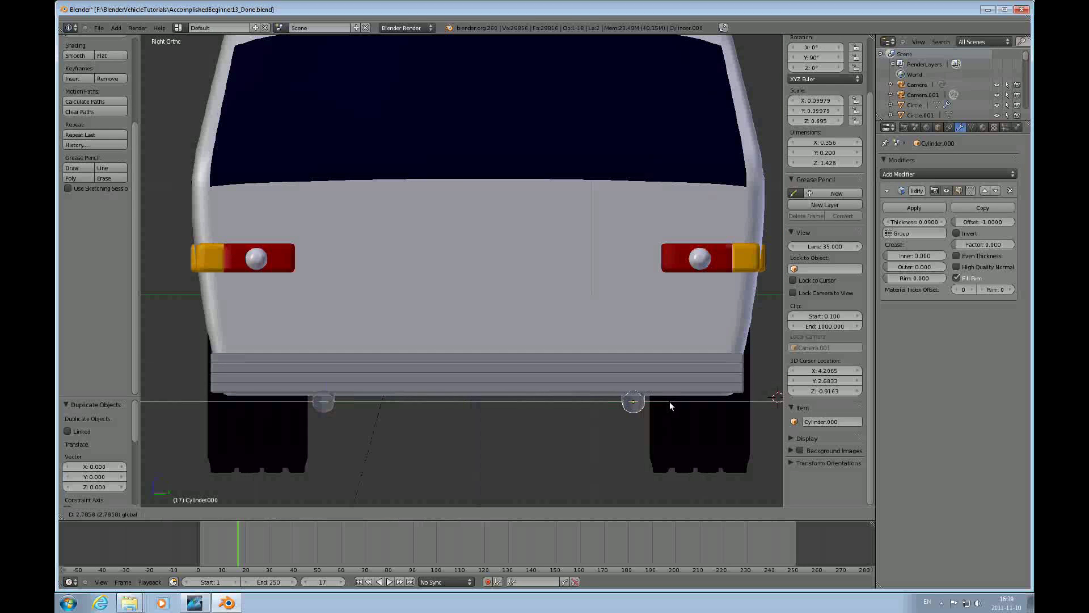
{"action": "left_click", "coordinate": [670, 400]}
{"action": "scroll", "coordinate": [552, 415], "scroll_direction": "down", "scroll_amount": 3}
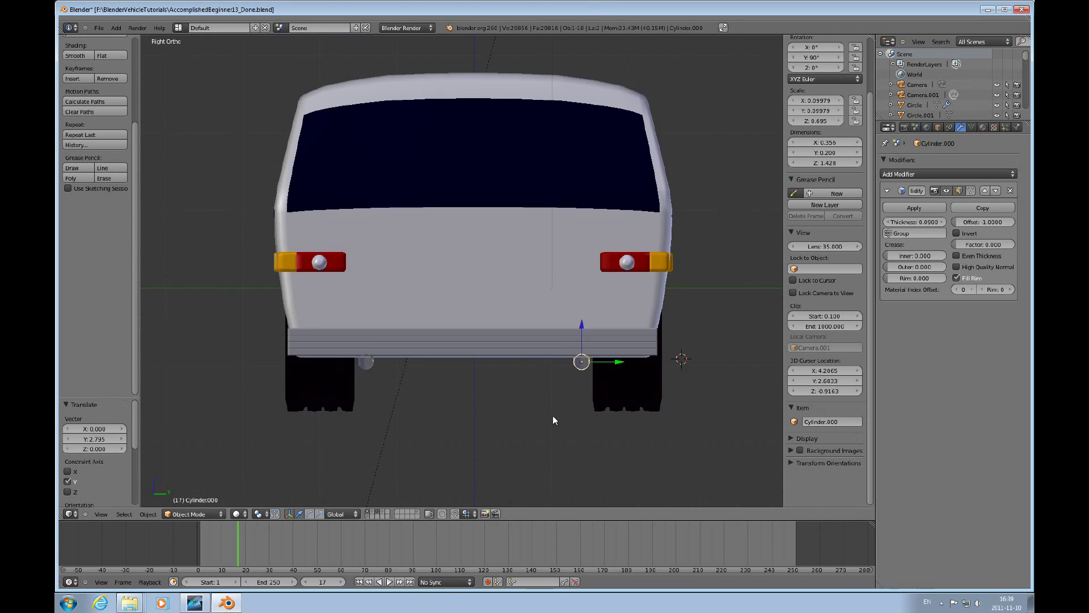
{"action": "scroll", "coordinate": [533, 388], "scroll_direction": "up", "scroll_amount": 3}
{"action": "middle_click_drag", "start_coordinate": [504, 389], "coordinate": [706, 398]}
{"action": "key", "text": "ctrl+KP_3"}
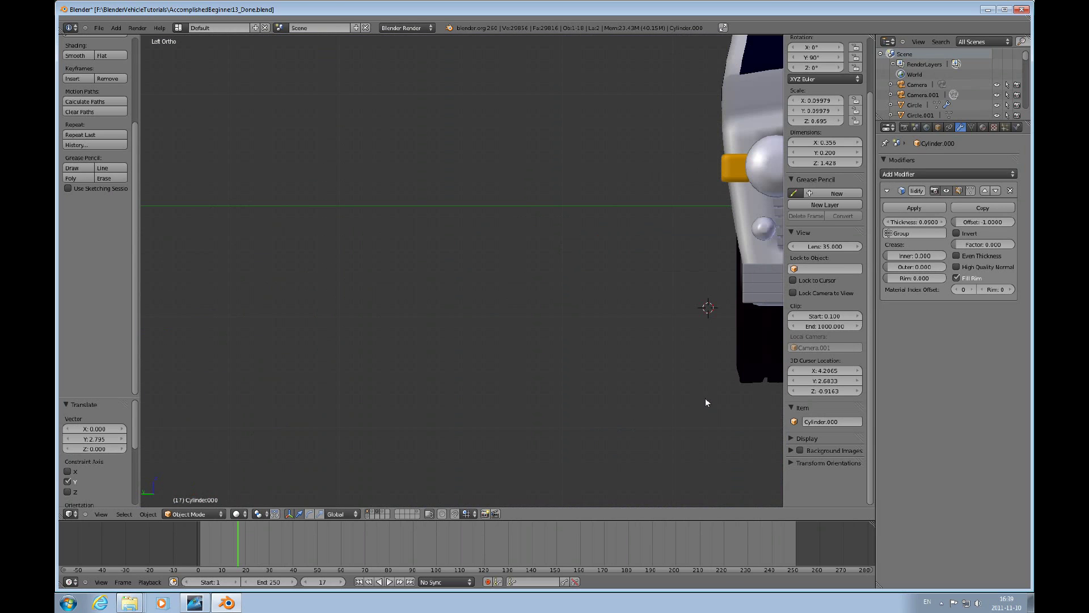
{"action": "scroll", "coordinate": [724, 374], "scroll_direction": "down", "scroll_amount": 3}
{"action": "scroll", "coordinate": [724, 348], "scroll_direction": "down", "scroll_amount": 5, "text": "ctrl"}
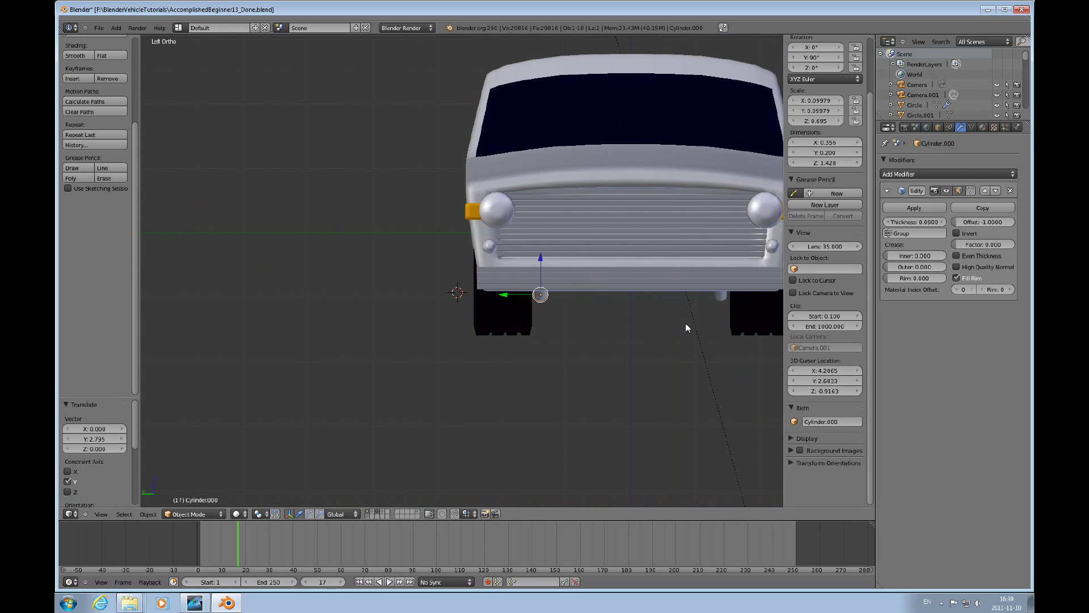
{"action": "middle_click_drag", "start_coordinate": [686, 328], "coordinate": [636, 320]}
{"action": "scroll", "coordinate": [665, 330], "scroll_direction": "down", "scroll_amount": 2}
Render the white SUV from the camera with F12, then return the area to 3D View
{"action": "key", "text": "KP_0"}
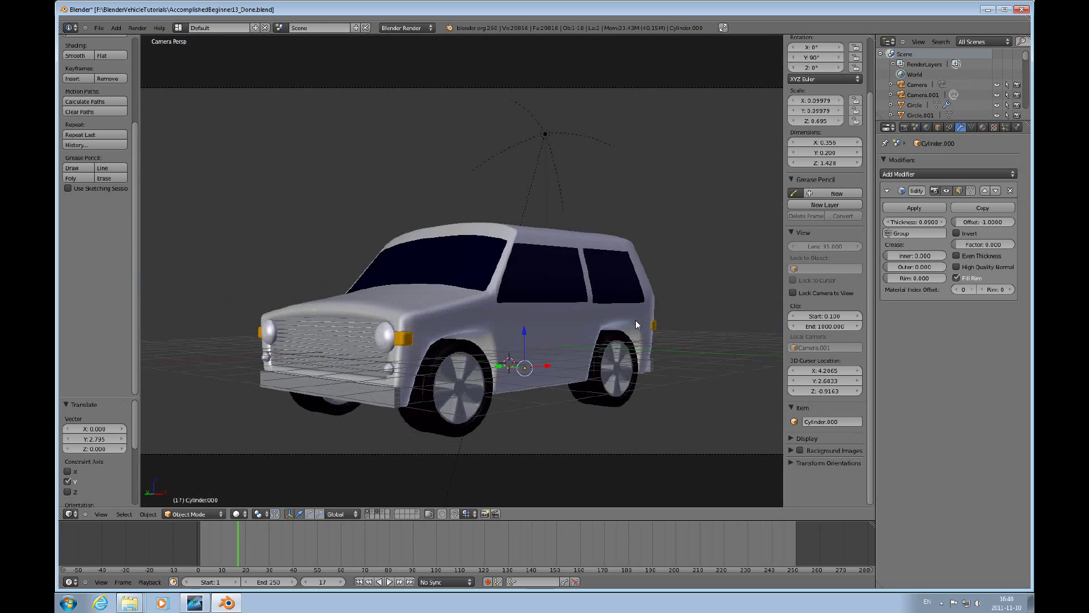
{"action": "key", "text": "F12"}
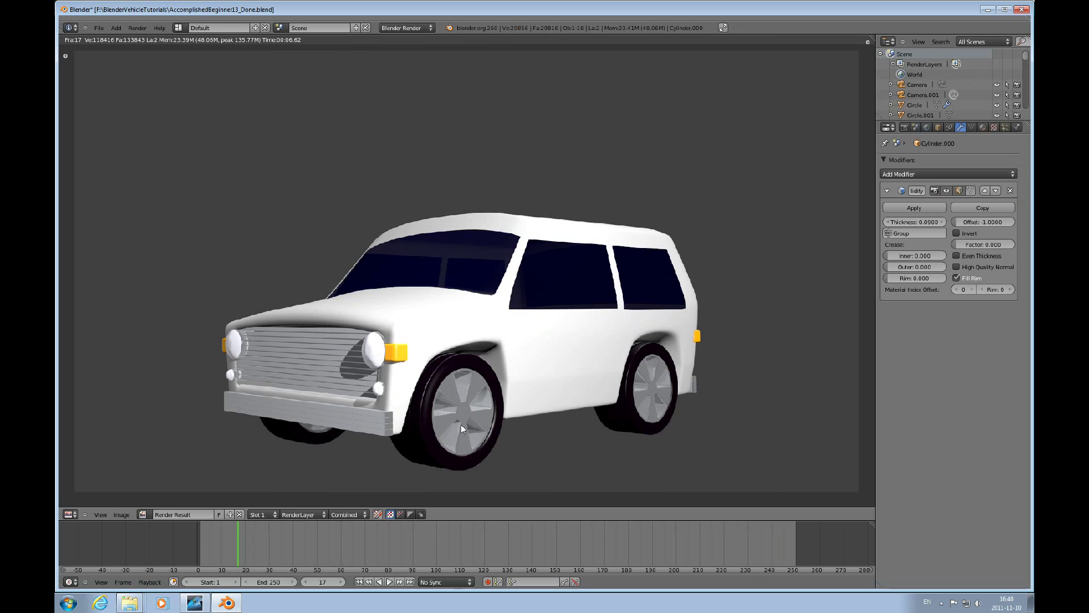
{"action": "left_click", "coordinate": [73, 514]}
{"action": "left_click", "coordinate": [85, 496]}
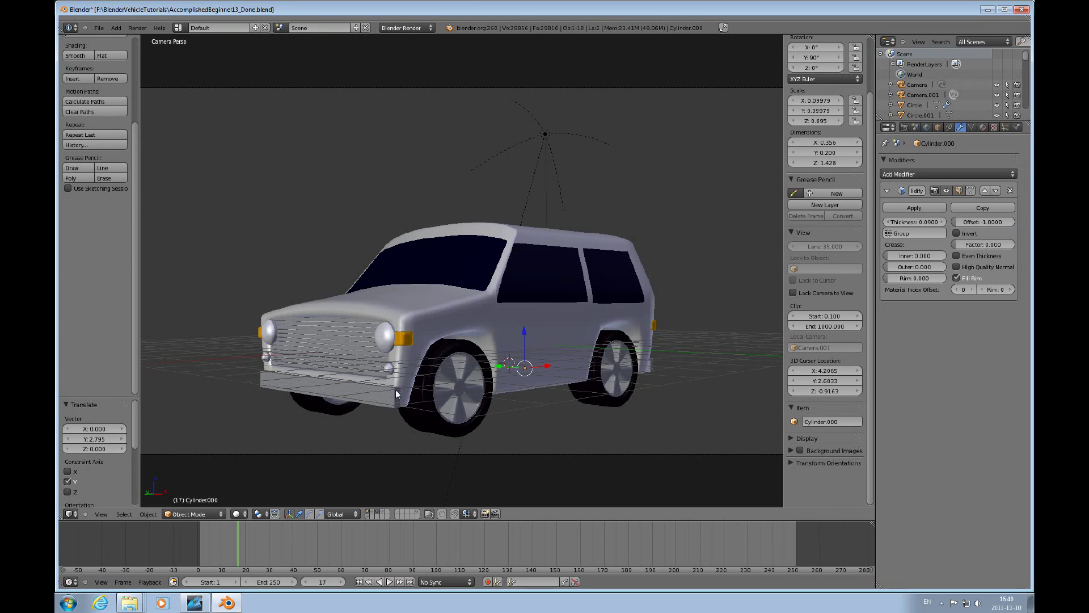
Duplicate the front bumper and move the copy forward along X, just ahead of it
{"action": "right_click", "coordinate": [392, 401]}
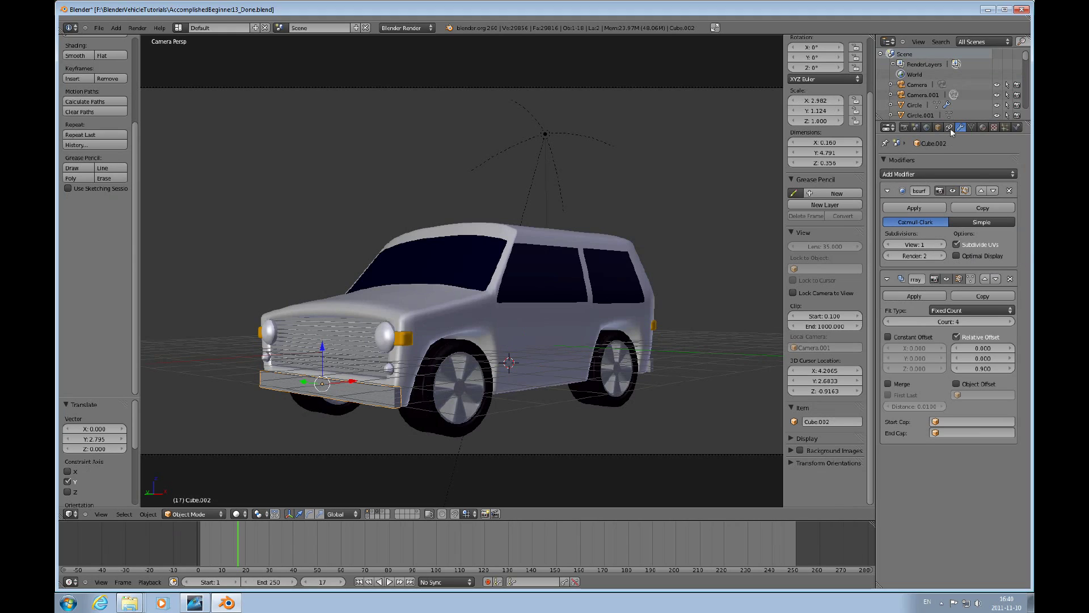
{"action": "key", "text": "shift+d"}
{"action": "right_click", "coordinate": [517, 383]}
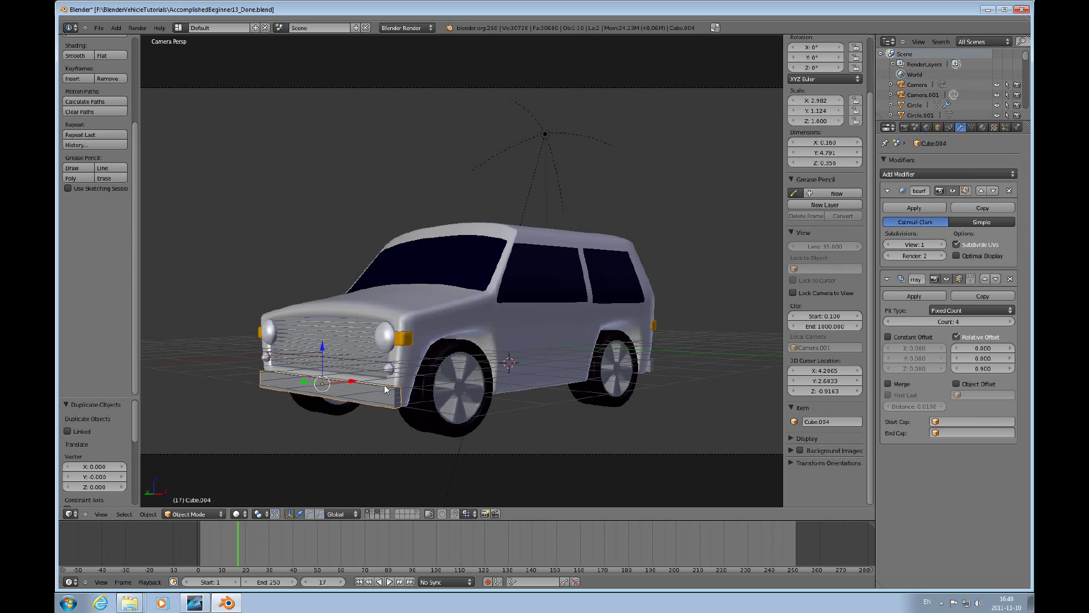
{"action": "key", "text": "g"}
{"action": "key", "text": "x"}
{"action": "left_click", "coordinate": [315, 390]}
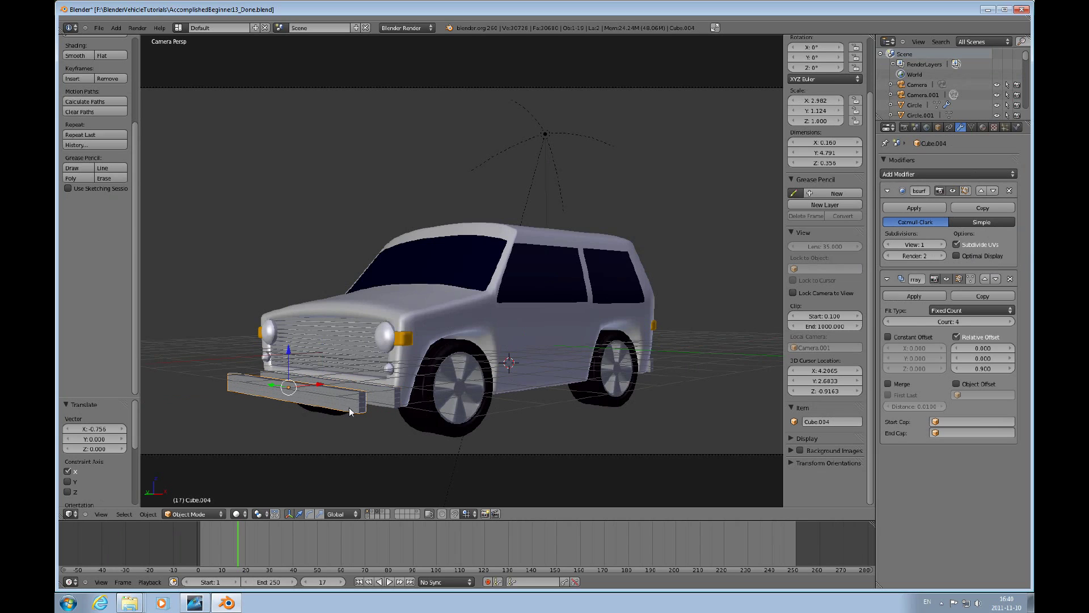
Set the copy's array count to 1, then 2, with a relative Z offset of 2
{"action": "left_click", "coordinate": [962, 323]}
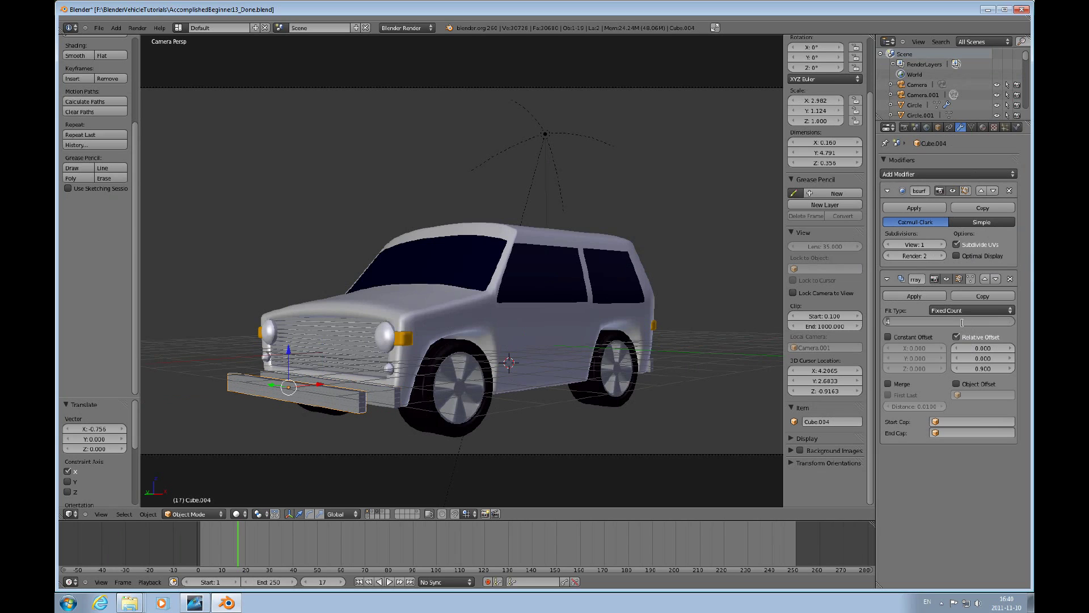
{"action": "type", "text": "1"}
{"action": "key", "text": "Return"}
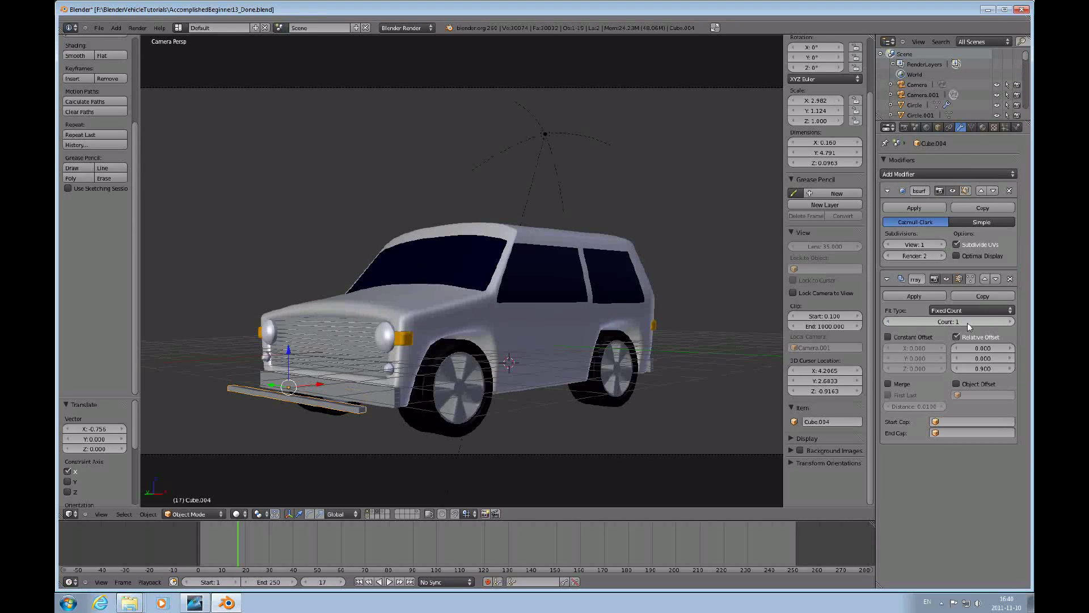
{"action": "left_click", "coordinate": [1009, 321]}
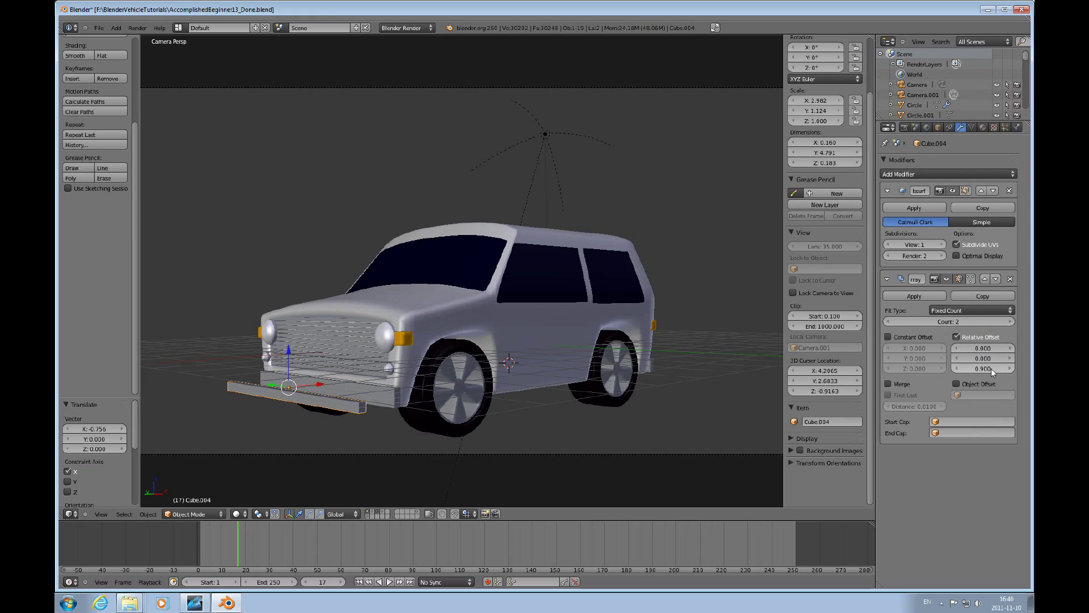
{"action": "left_click", "coordinate": [993, 369]}
{"action": "type", "text": "2"}
{"action": "key", "text": "Return"}
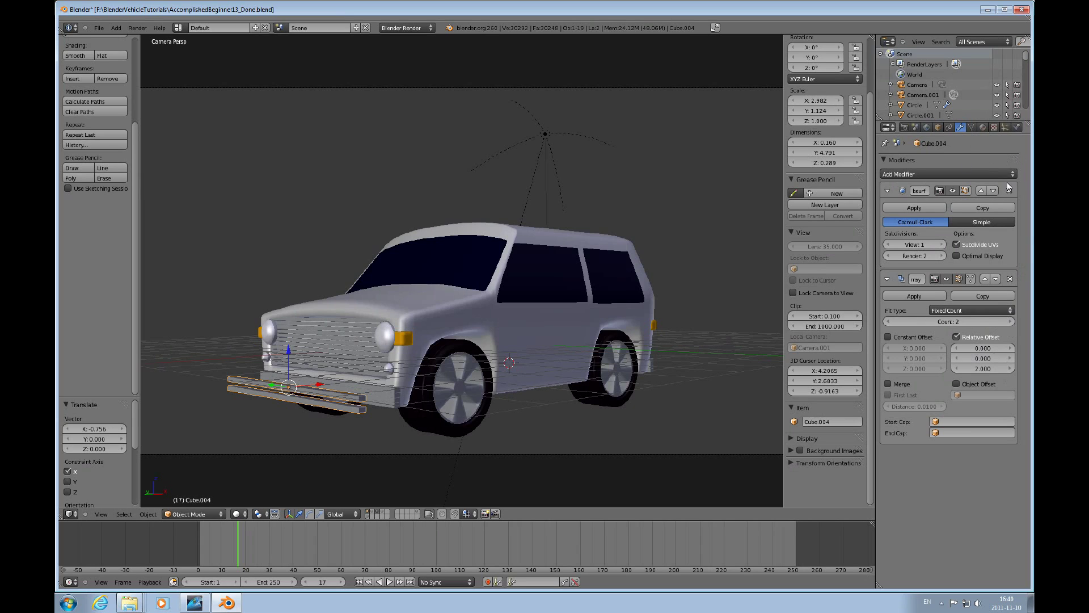
Assign the TireRubber material to the strip and remove its Aluminum material slot
{"action": "left_click", "coordinate": [983, 127]}
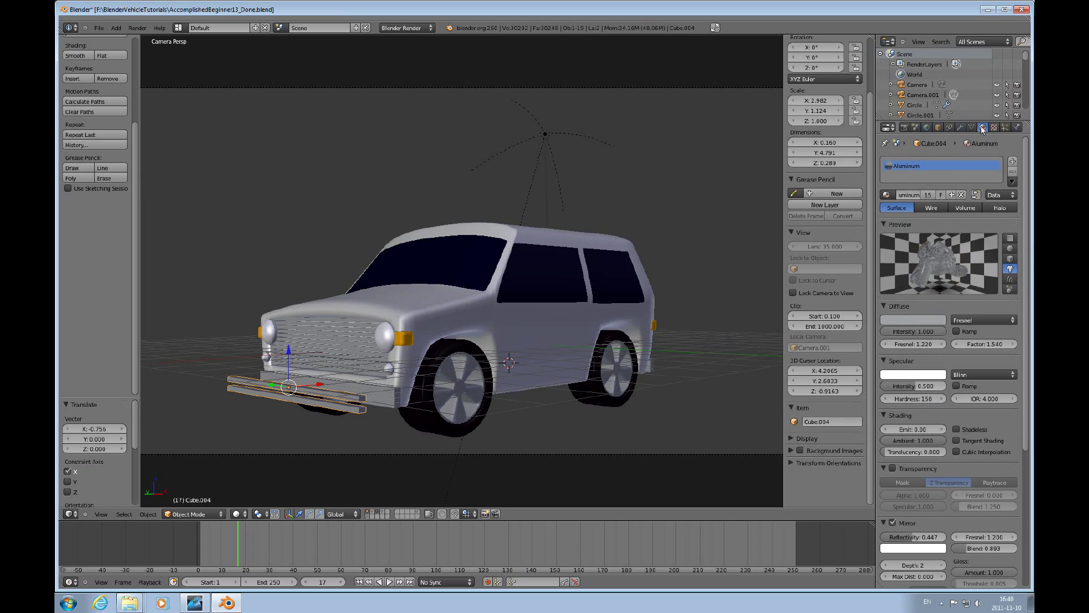
{"action": "left_click", "coordinate": [1013, 161]}
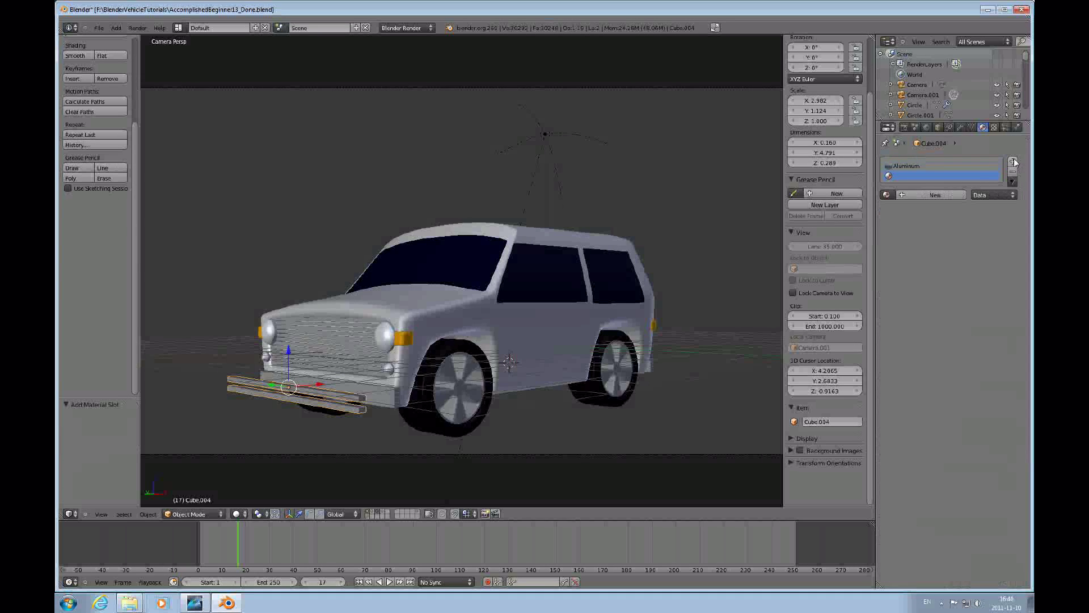
{"action": "left_click", "coordinate": [886, 195]}
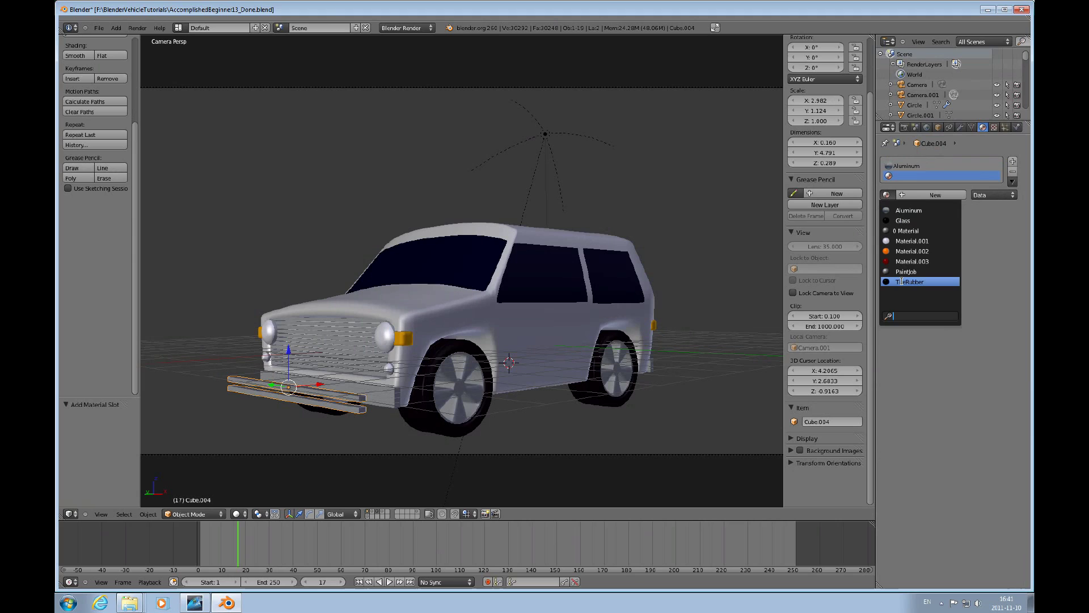
{"action": "left_click", "coordinate": [910, 282]}
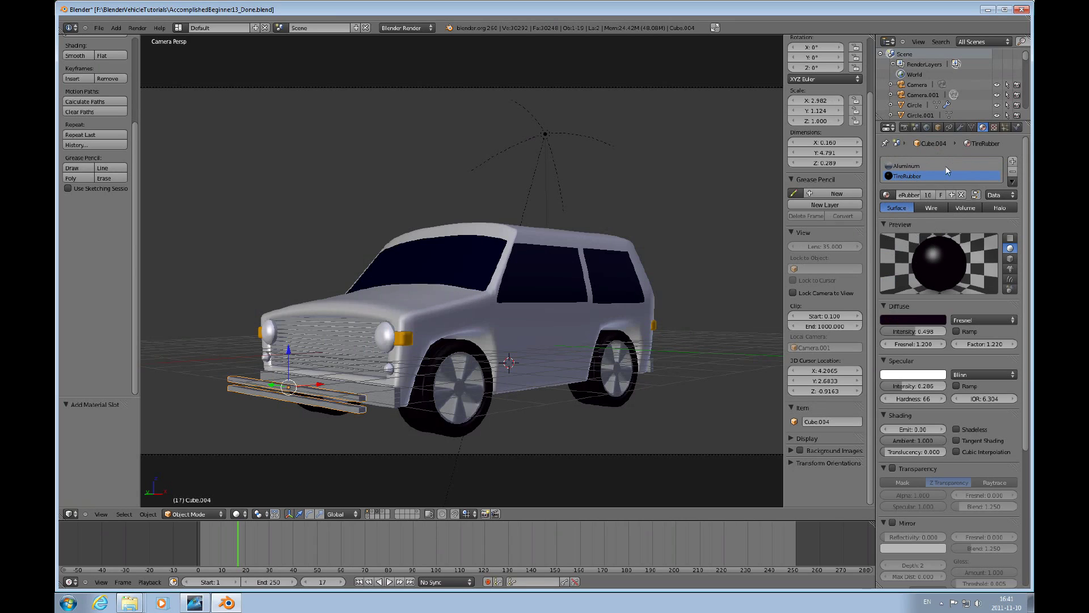
{"action": "left_click", "coordinate": [917, 166]}
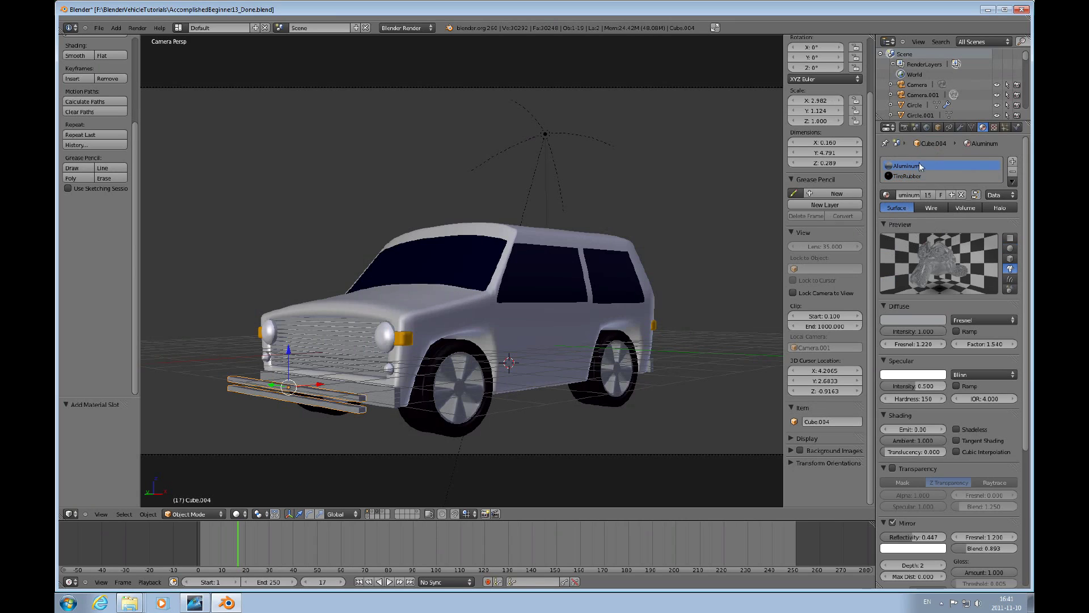
{"action": "left_click", "coordinate": [1013, 170]}
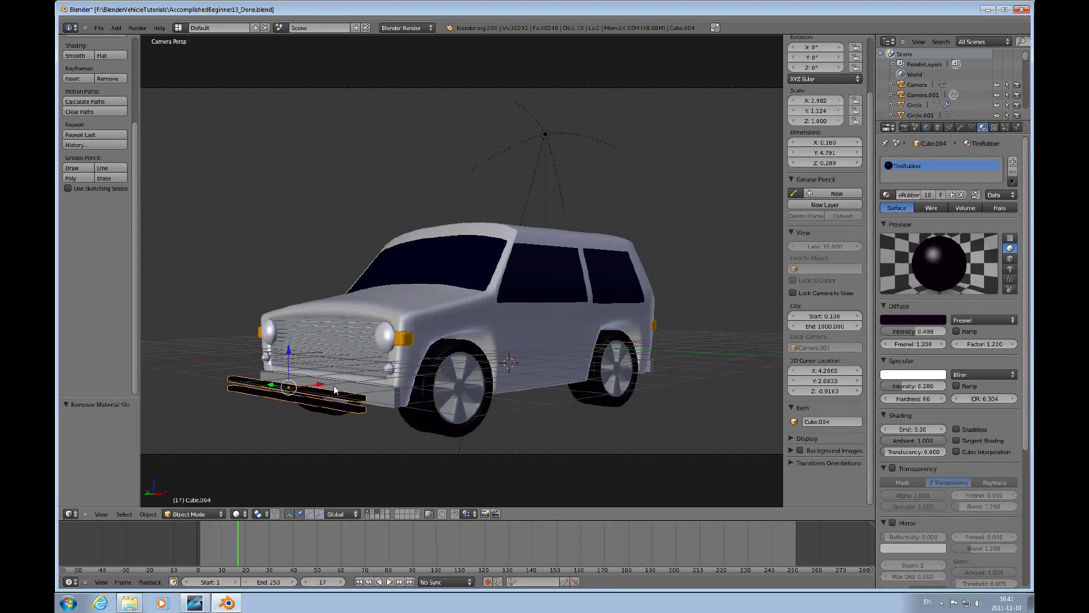
Slide the rubber strip back onto the front bumper and narrow its Y width slightly
{"action": "left_click_drag", "start_coordinate": [322, 384], "coordinate": [353, 373]}
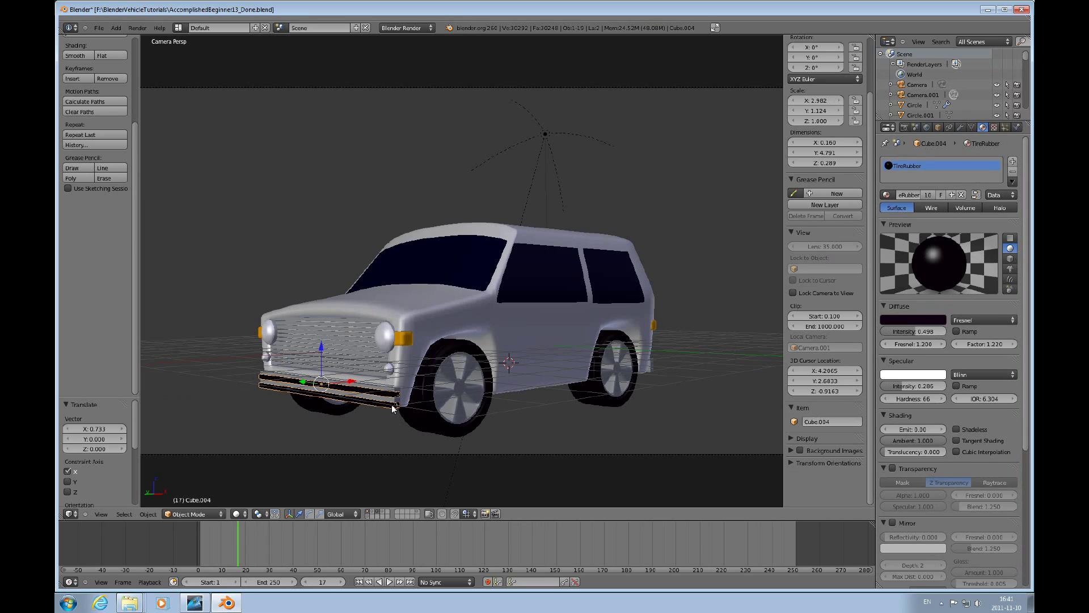
{"action": "key", "text": "s"}
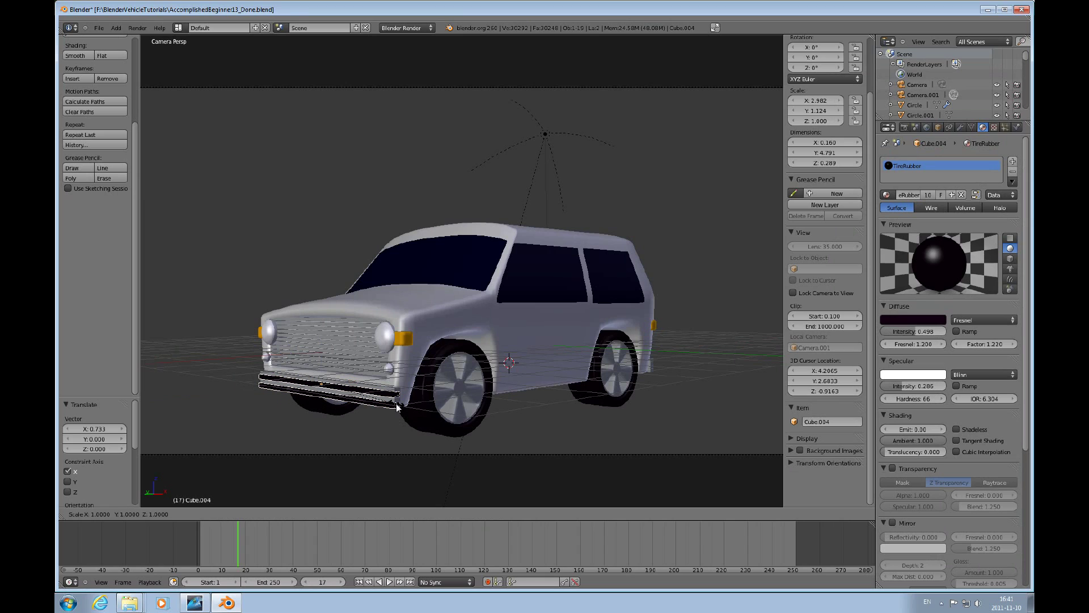
{"action": "key", "text": "y"}
{"action": "left_click", "coordinate": [396, 406]}
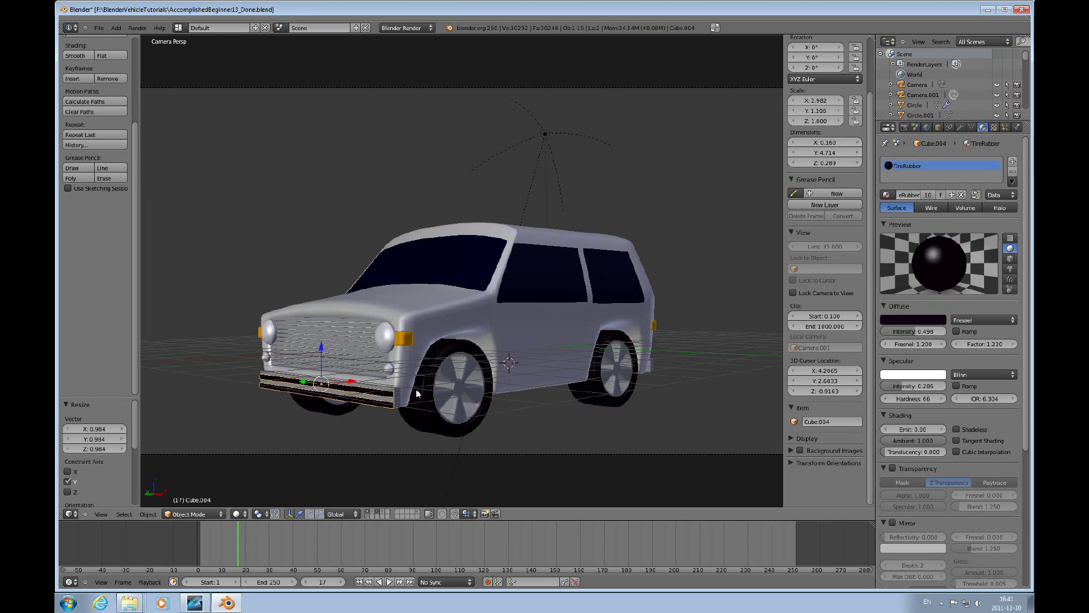
Leave the camera view and start an F12 render from the camera
{"action": "key", "text": "KP_4"}
{"action": "key", "text": "KP_4"}
{"action": "key", "text": "KP_5"}
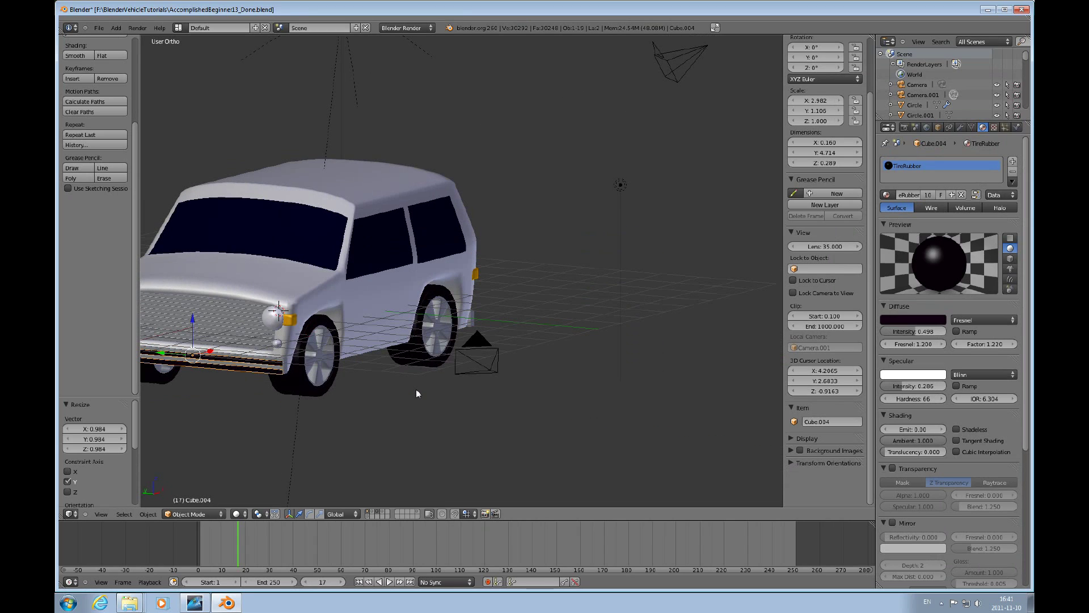
{"action": "key", "text": "F12"}
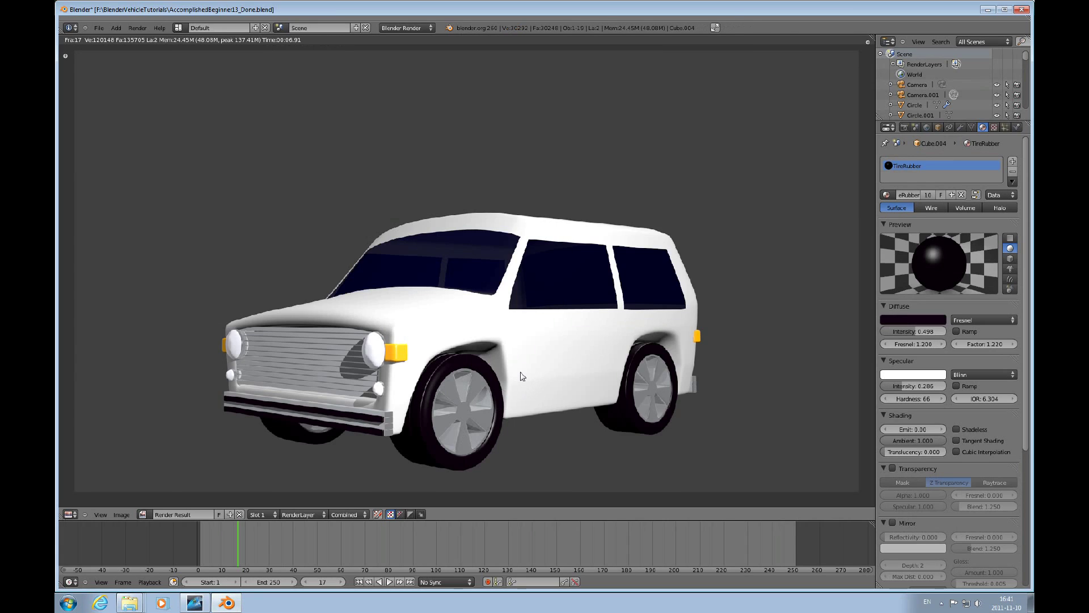
Inspect the Render Result showing the white SUV with black twin rubber bars on its front bumper
{"action": "scroll", "coordinate": [629, 314], "scroll_direction": "down", "scroll_amount": 3}
{"action": "scroll", "coordinate": [628, 311], "scroll_direction": "up", "scroll_amount": 3}
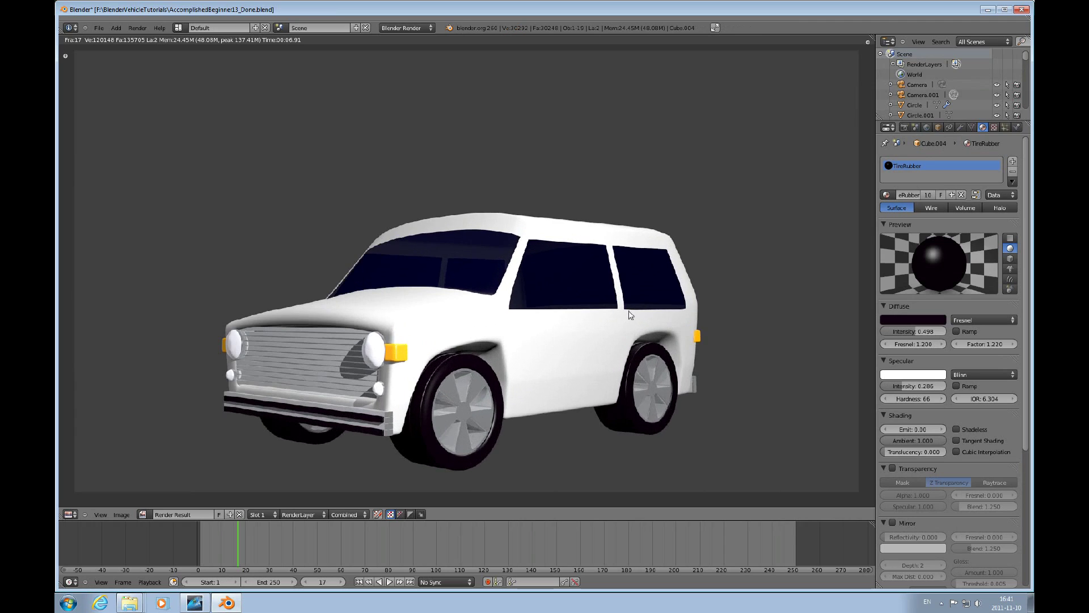